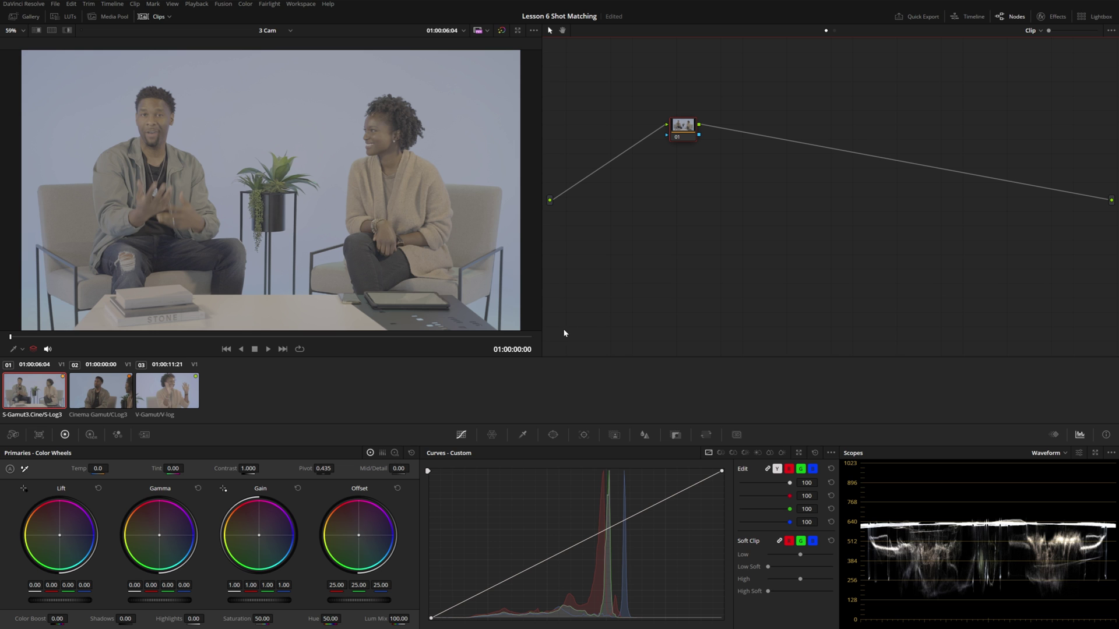
Step: Auto-match the wide two-person clip to the Cinema Gamut/CLog3 clip with Shot Match
left_click(113, 400)
left_click(167, 393)
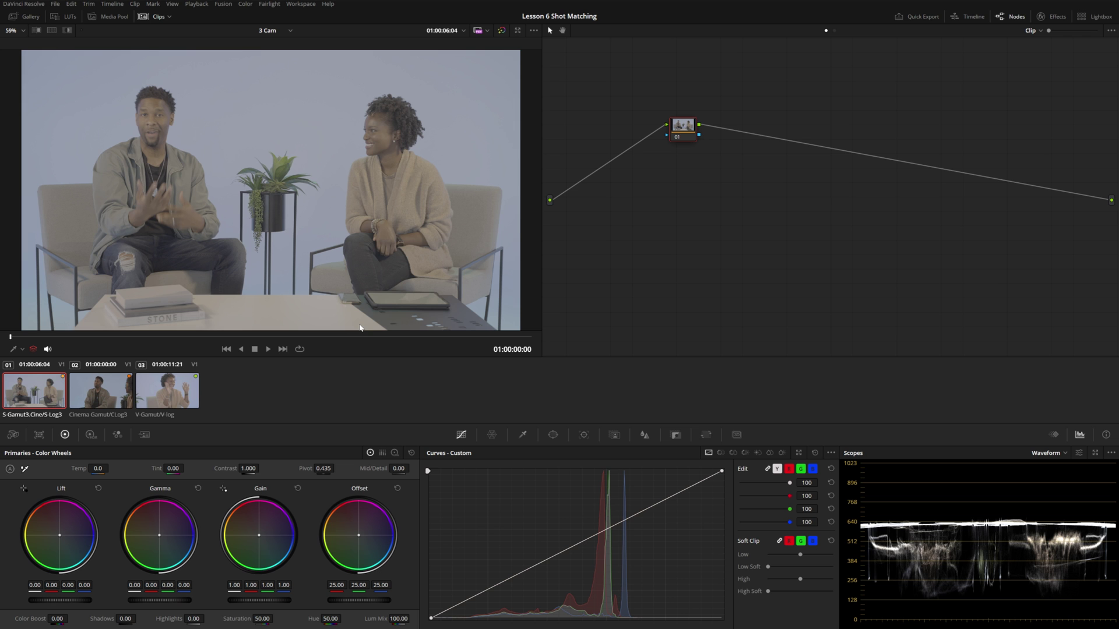
left_click(613, 254)
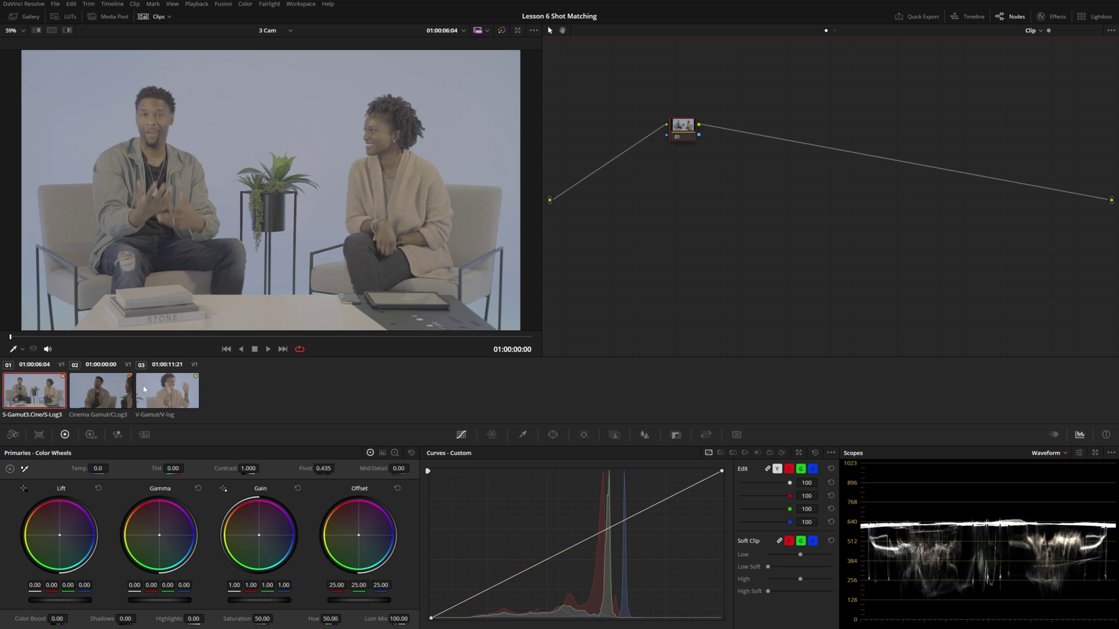
right_click(100, 389)
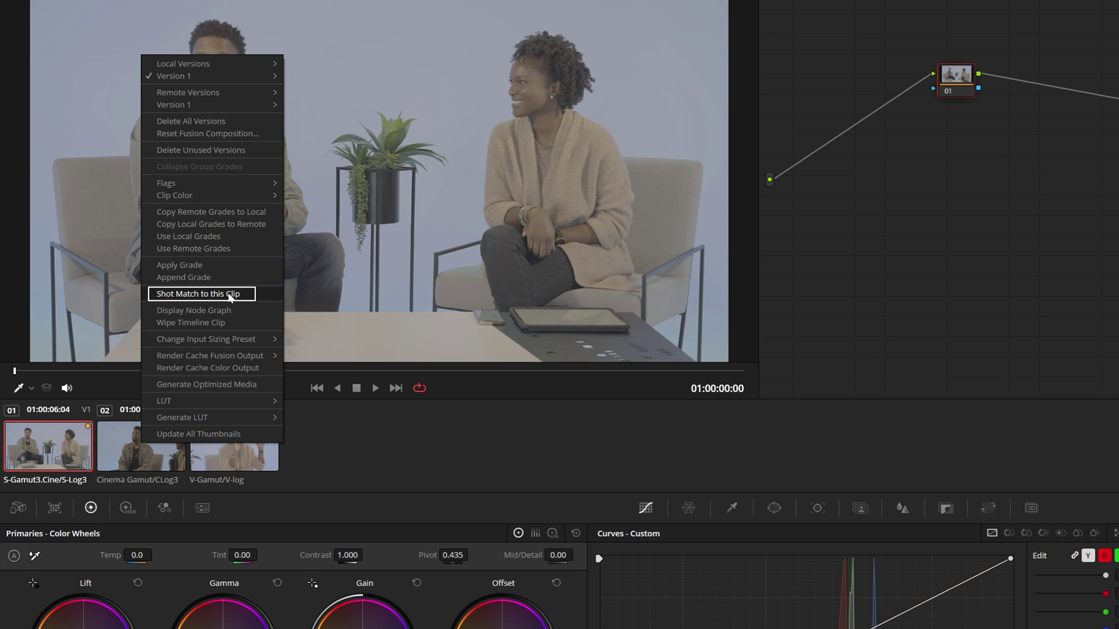
left_click(264, 292)
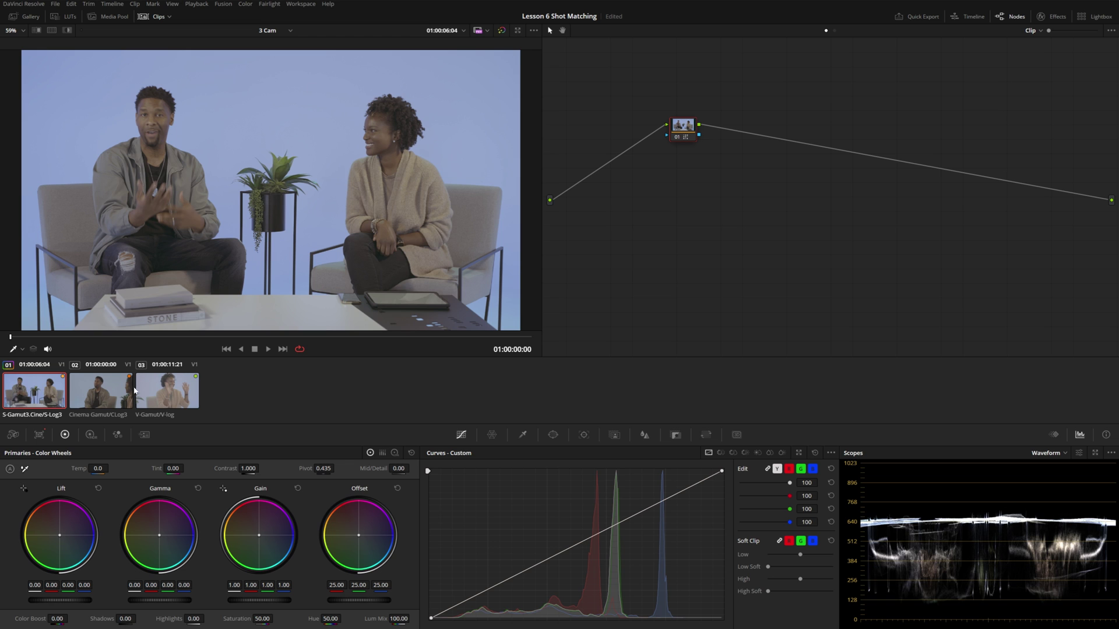
Step: Compare the matched wide clip with the second clip, and reset all grades and nodes on the wide clip
left_click(98, 397)
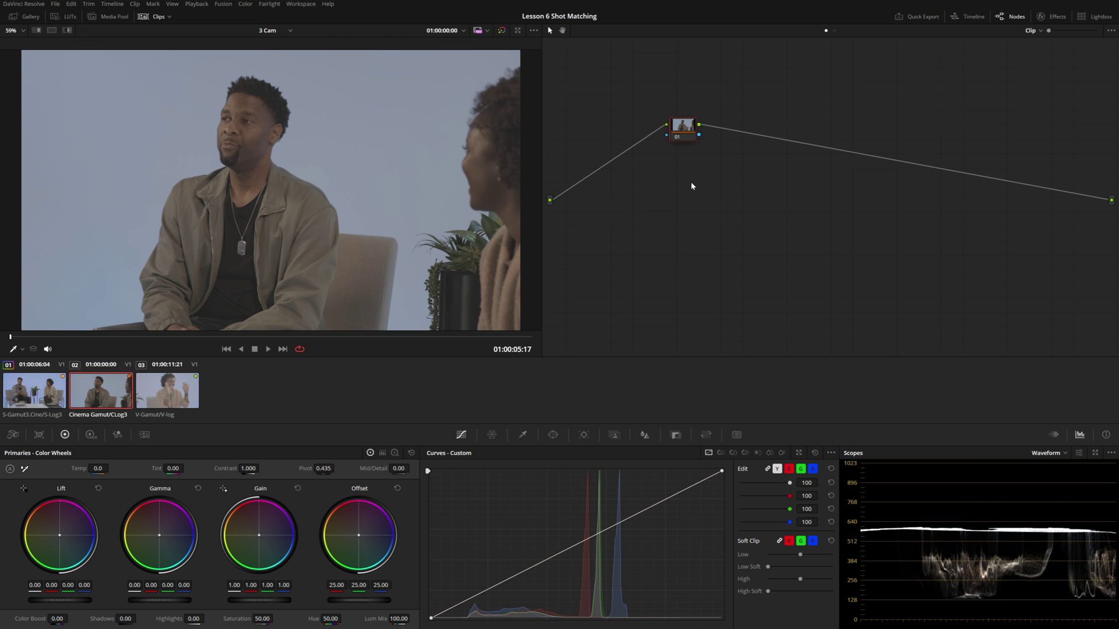
key("Up")
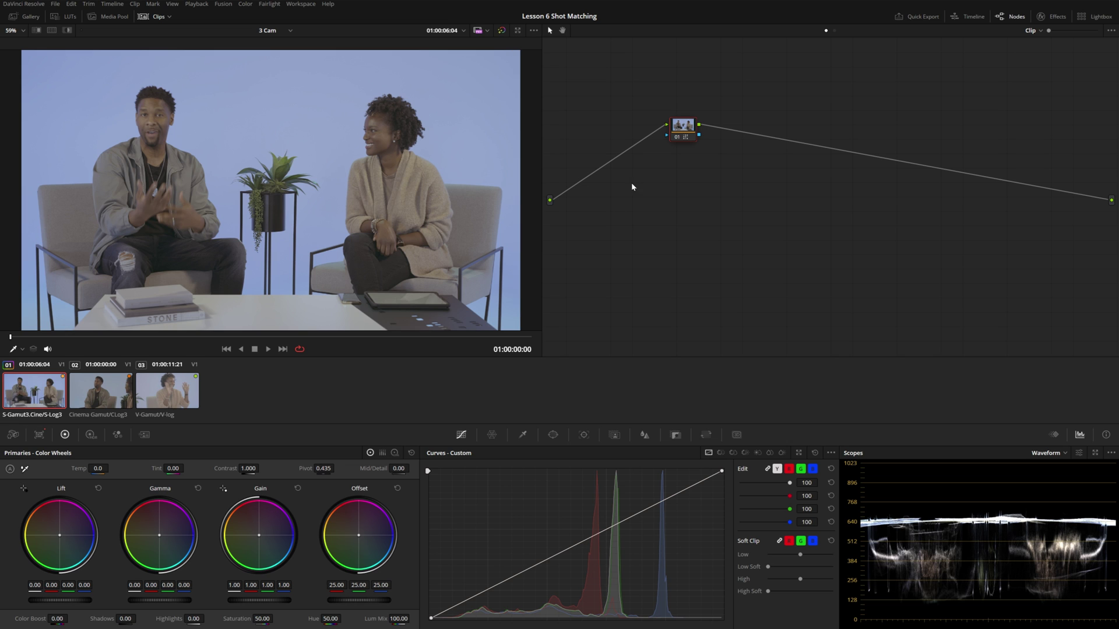
right_click(675, 169)
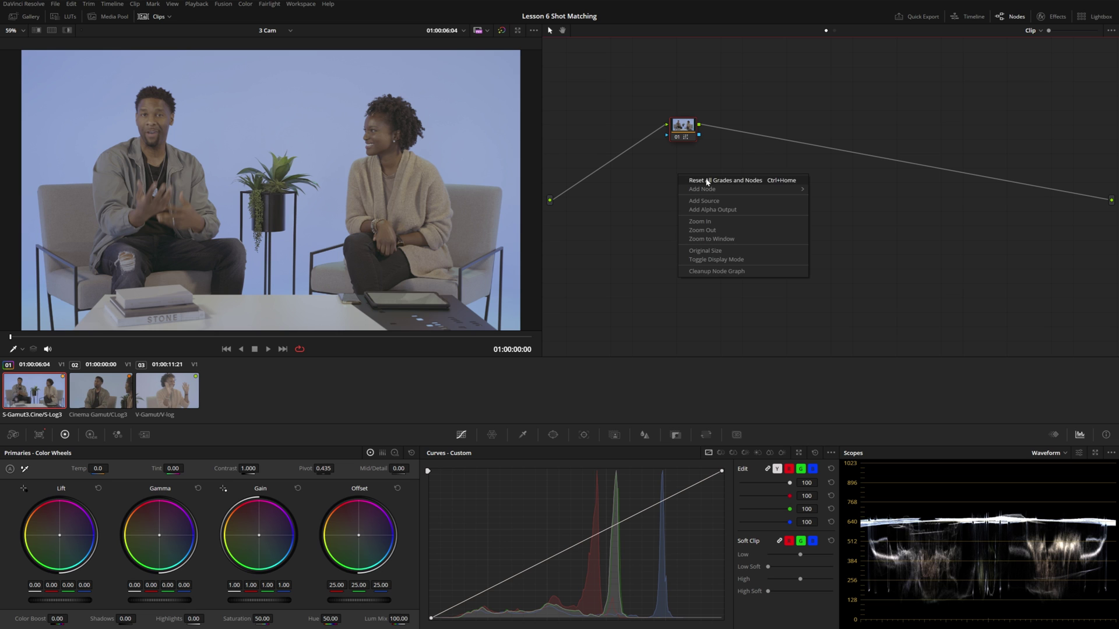
left_click(702, 179)
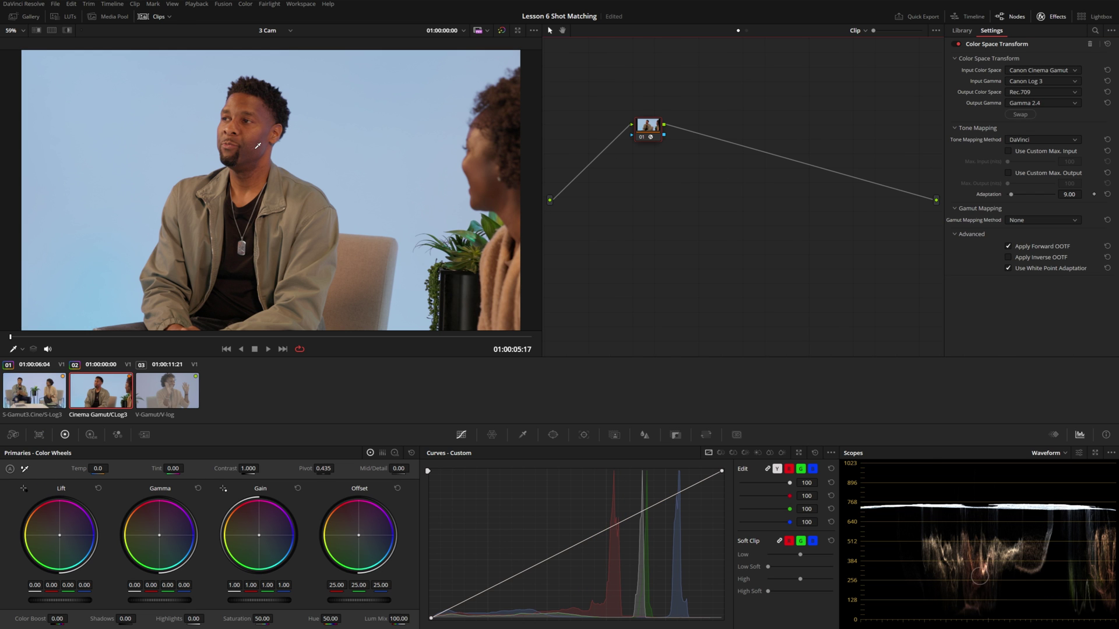
Step: Add a serial node after the Color Space Transform node on the second clip and delete the extra node before it
left_click(42, 394)
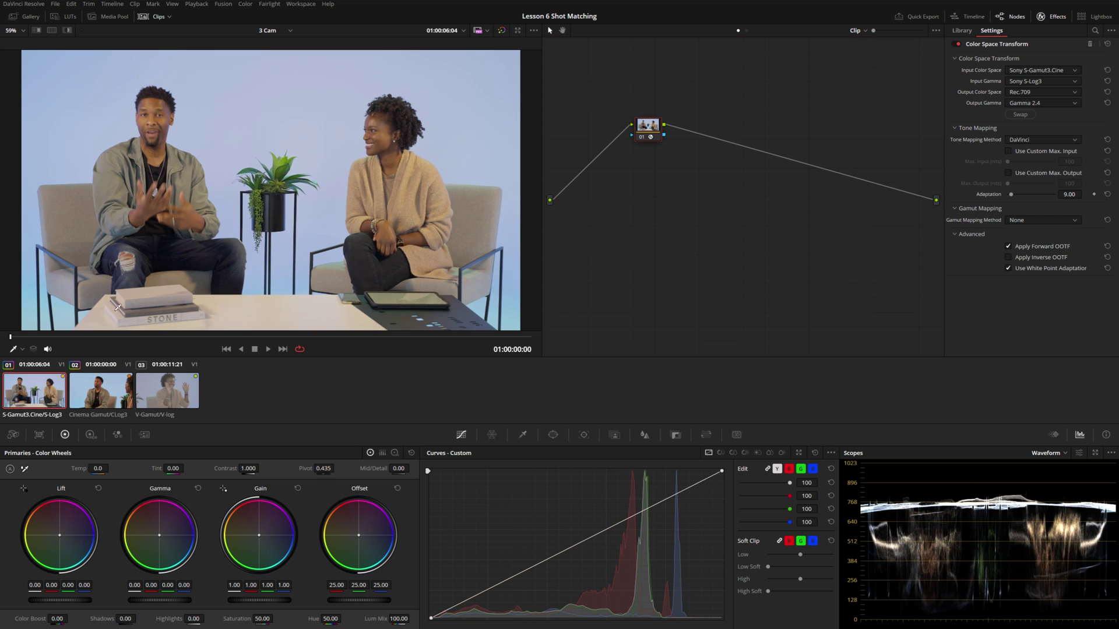
left_click(111, 388)
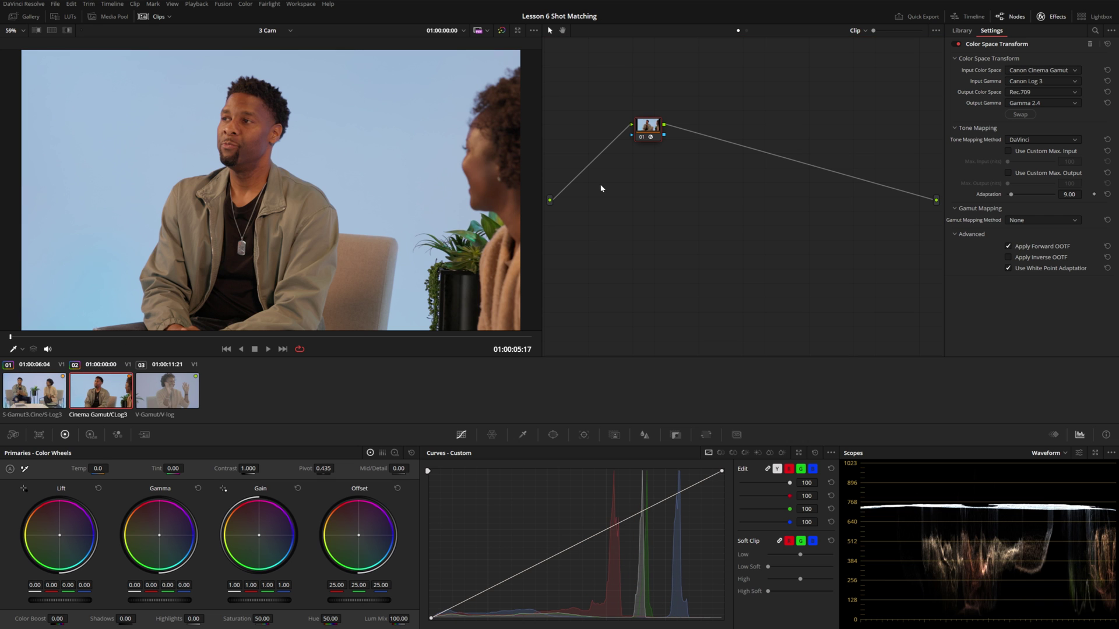
key("alt+s")
left_click(638, 139)
key("shift+s")
left_click_drag(639, 168, 595, 126)
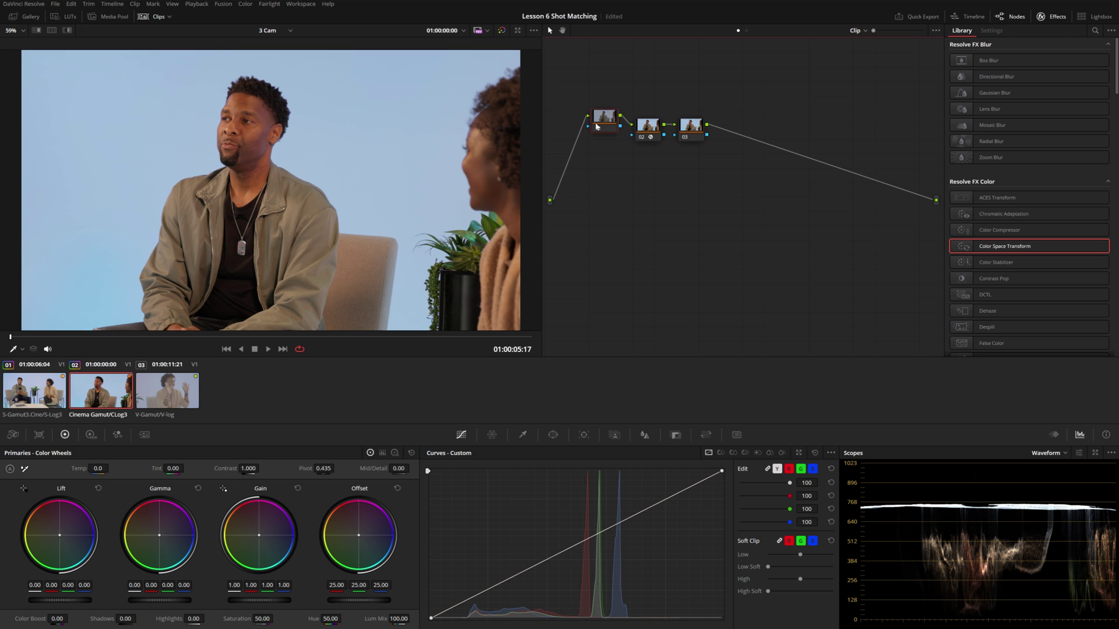
key("Delete")
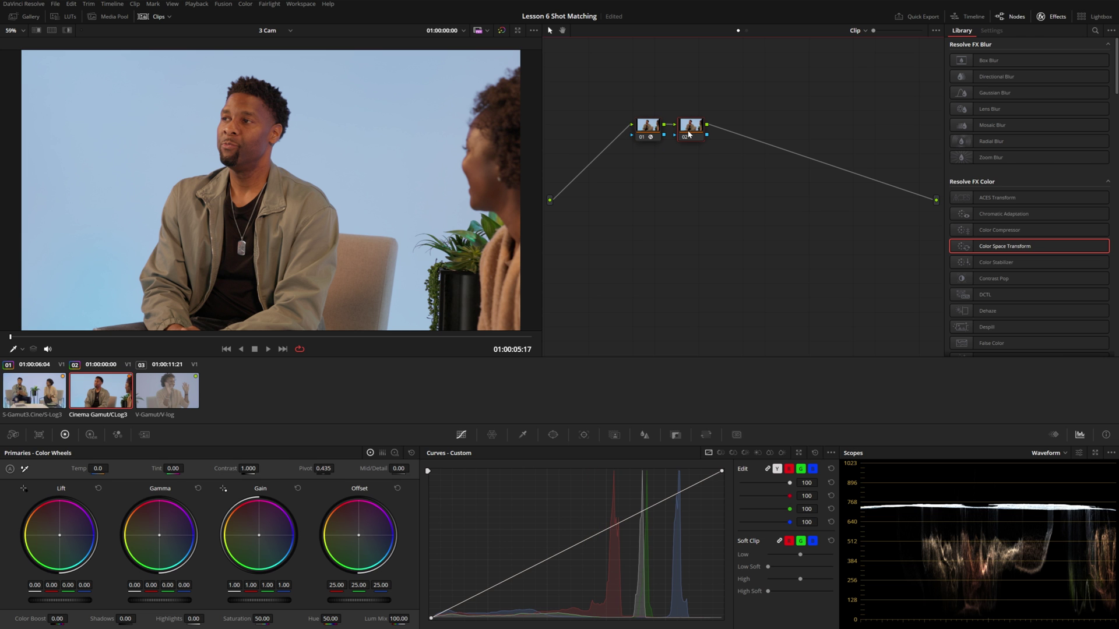
Step: Try shot matching the second clip to the wide clip on the added node, and delete that node
right_click(38, 387)
left_click(81, 281)
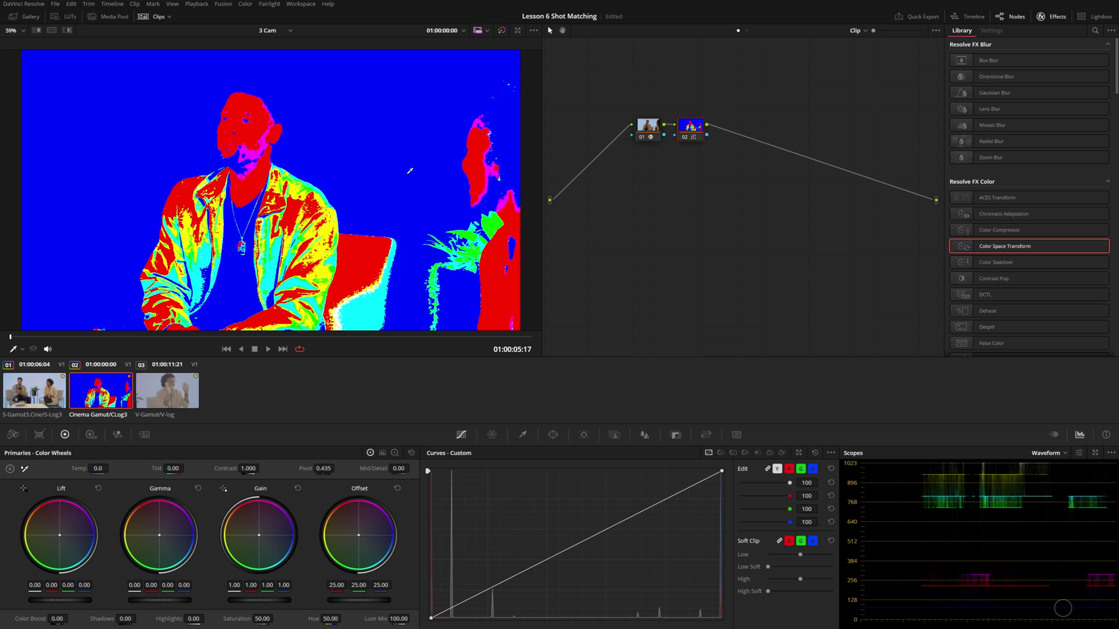
left_click(691, 129)
key("Delete")
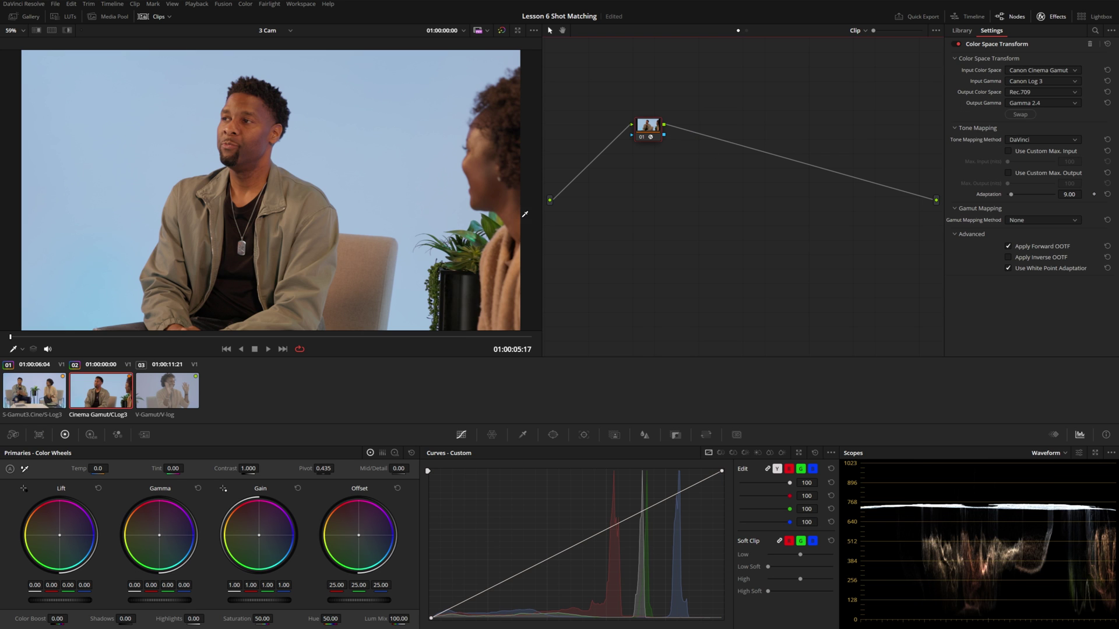
Step: Add a node before the wide clip's Color Space Transform and shot match it to the second clip
left_click(31, 388)
left_click_drag(648, 130, 686, 131)
key("shift+s")
left_click_drag(646, 170, 600, 138)
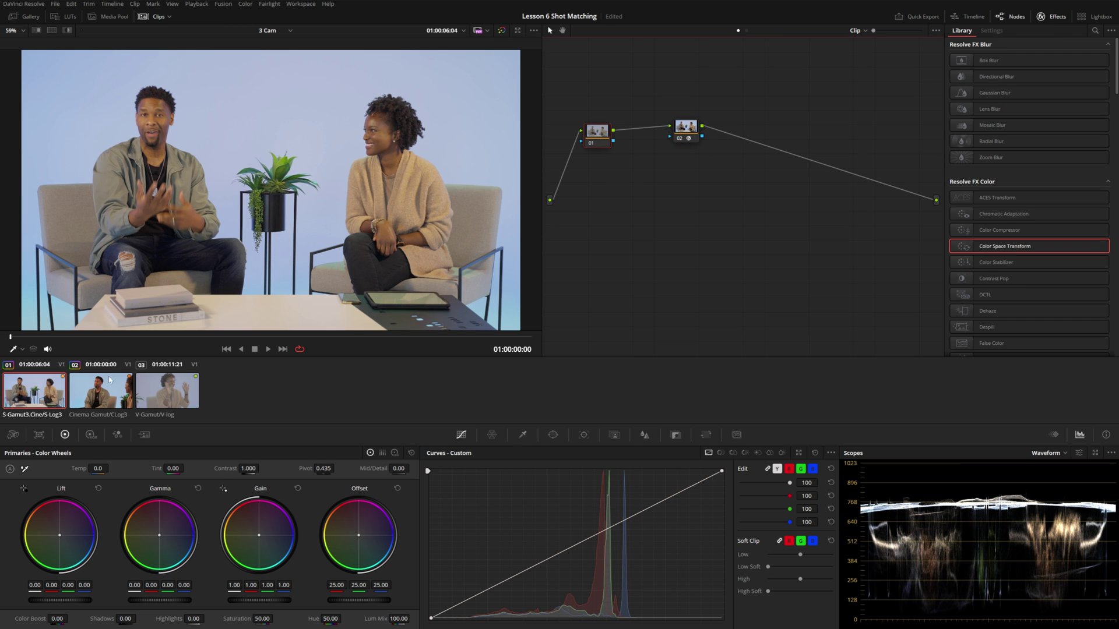
right_click(90, 398)
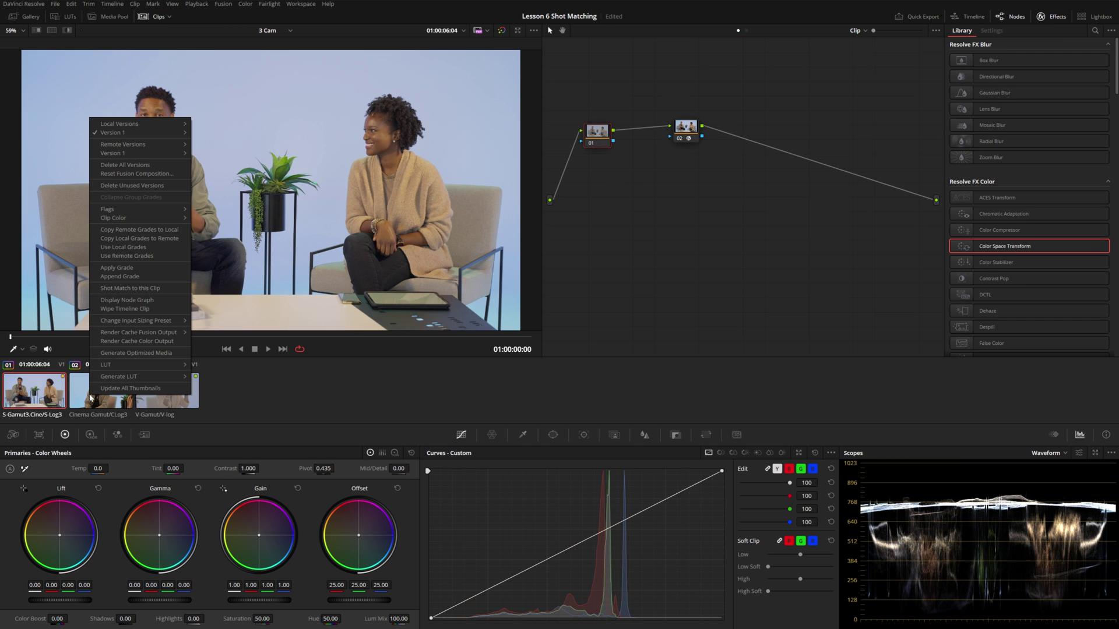
left_click(125, 288)
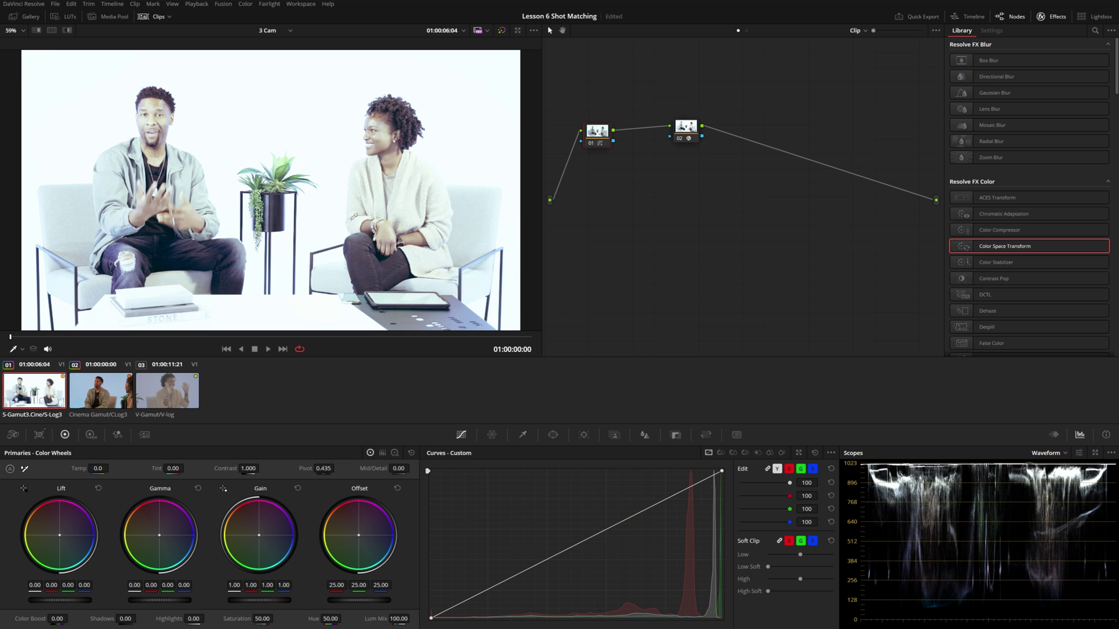
Step: Remove the shot-match node from the wide clip and reset all of its grades and nodes
left_click(607, 139)
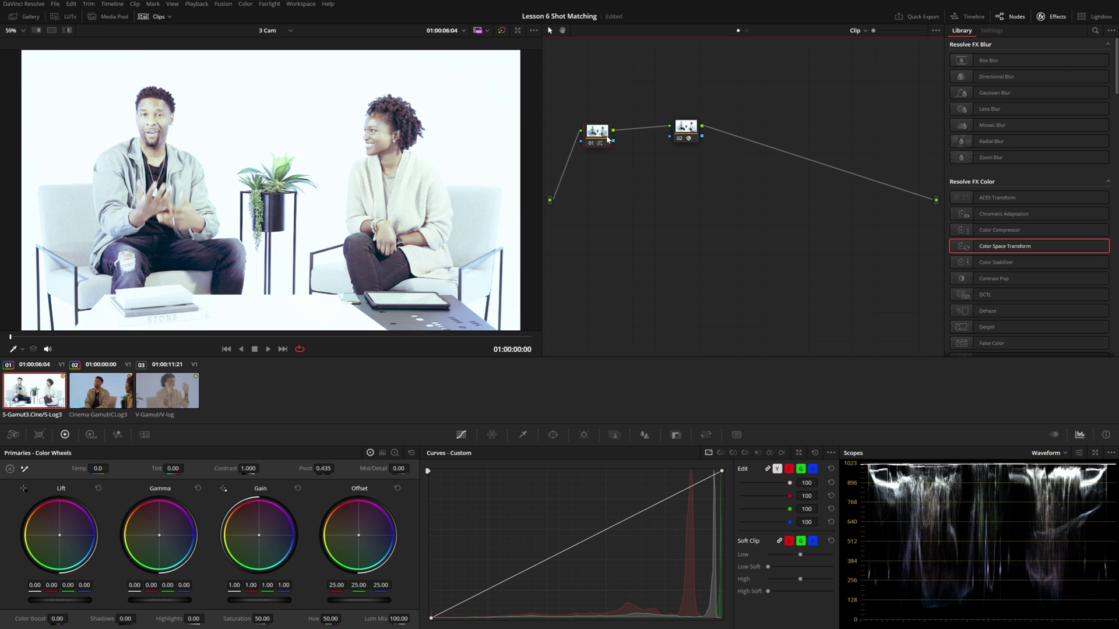
left_click_drag(608, 139, 606, 135)
right_click(611, 121)
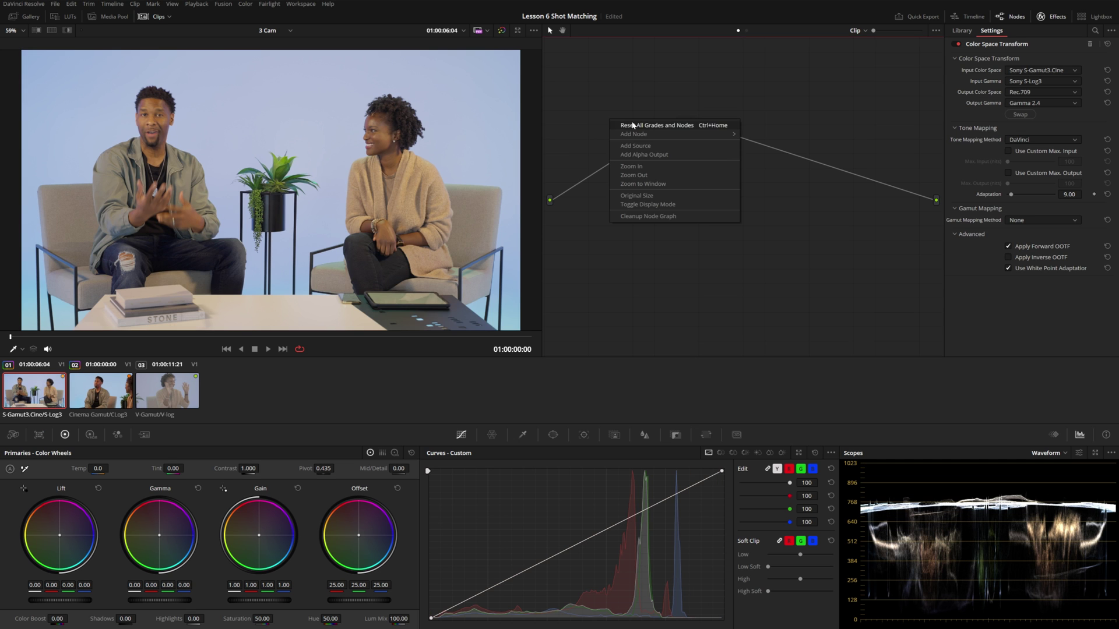
left_click(628, 123)
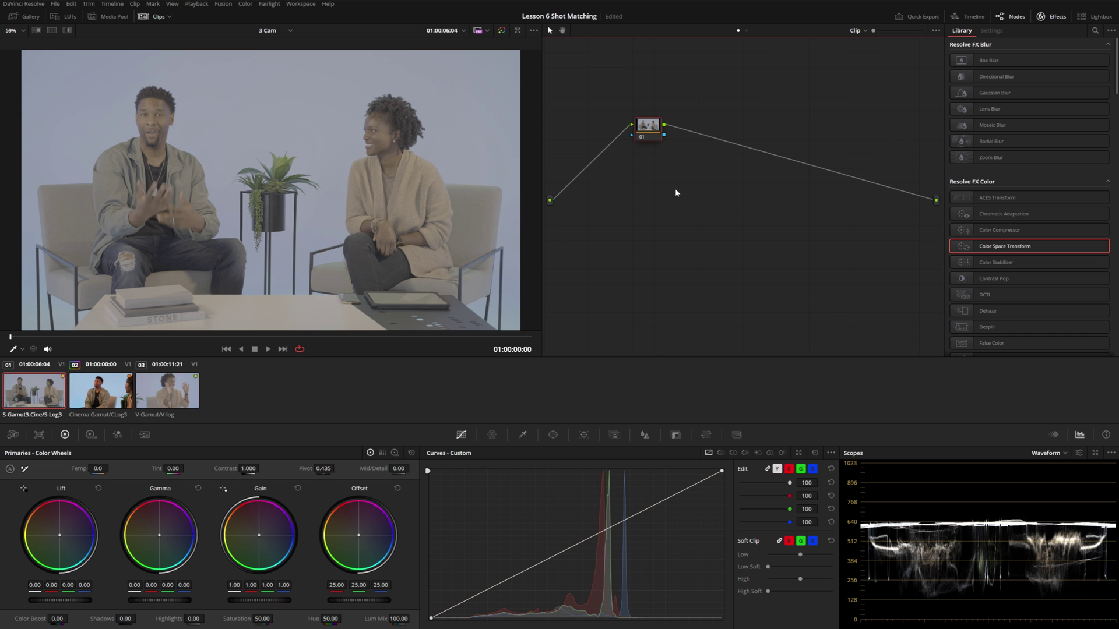
Step: Apply a Color Space Transform to the wide clip's node with input color space Sony S-Gamut3.Cine and input gamma Sony S-Log3
left_click_drag(1002, 246, 648, 129)
left_click(1023, 79)
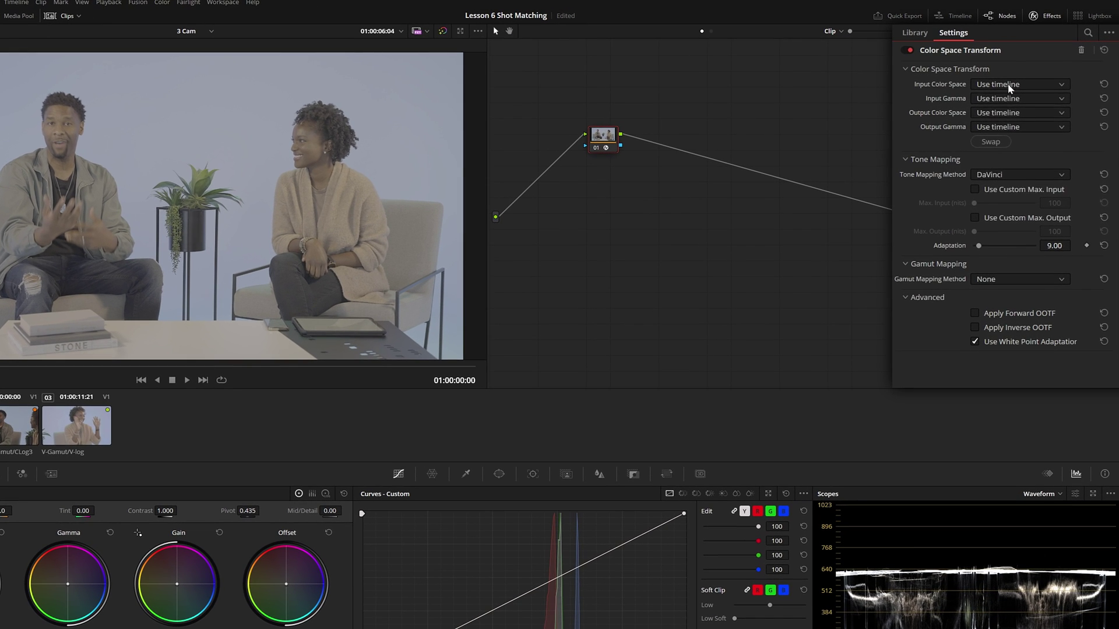
key("s")
key("s")
key("s")
key("s")
key("Return")
left_click(1024, 94)
key("s")
key("s")
key("s")
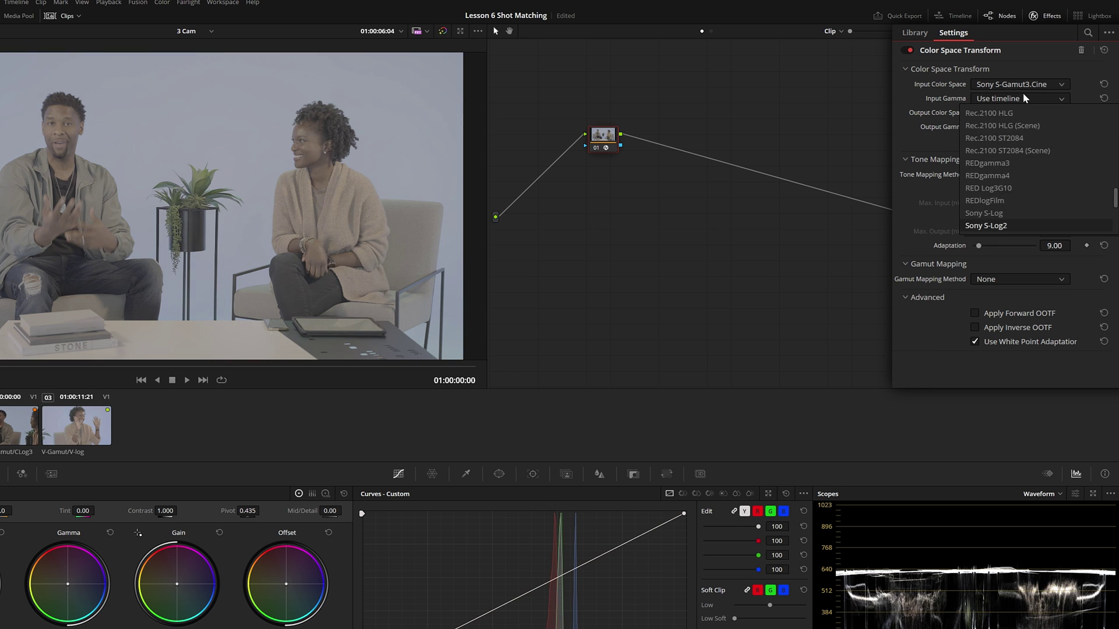
key("Return")
Step: Set the transform's output color space to DaVinci Wide Gamut and output gamma to DaVinci Intermediate, and label the node DWG
left_click(1015, 114)
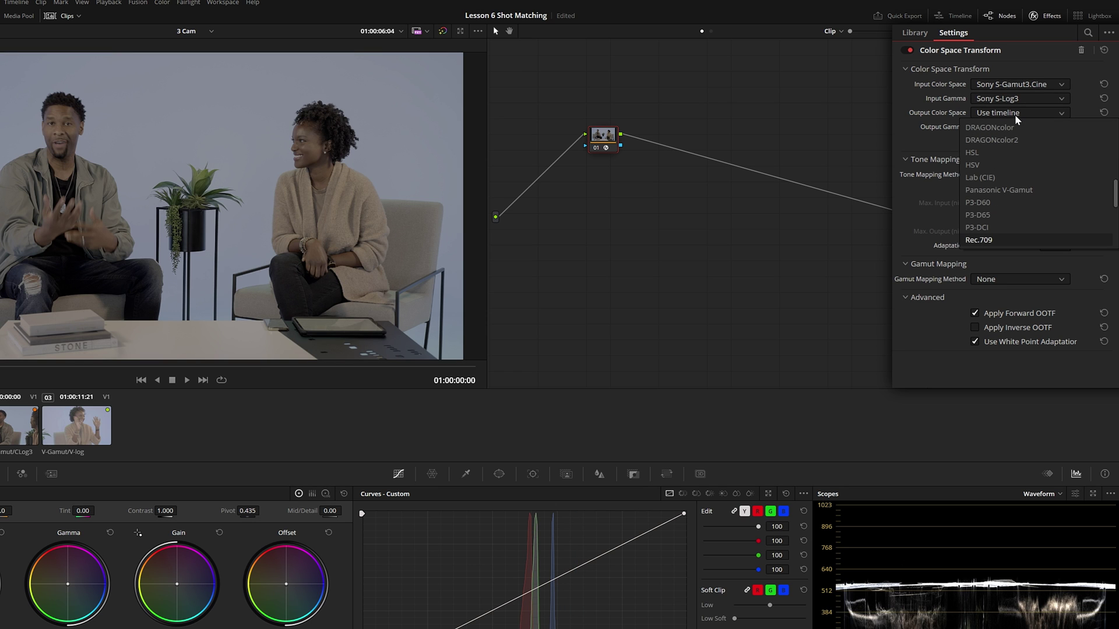
scroll(1015, 114, "up", 1)
left_click(1015, 121)
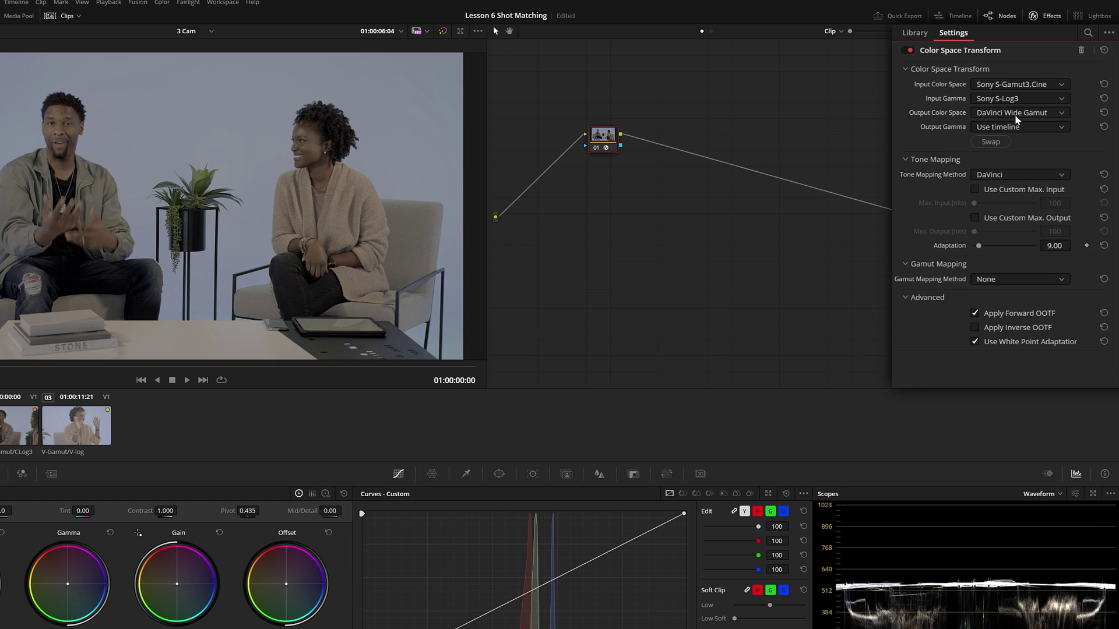
left_click(1015, 127)
key("d")
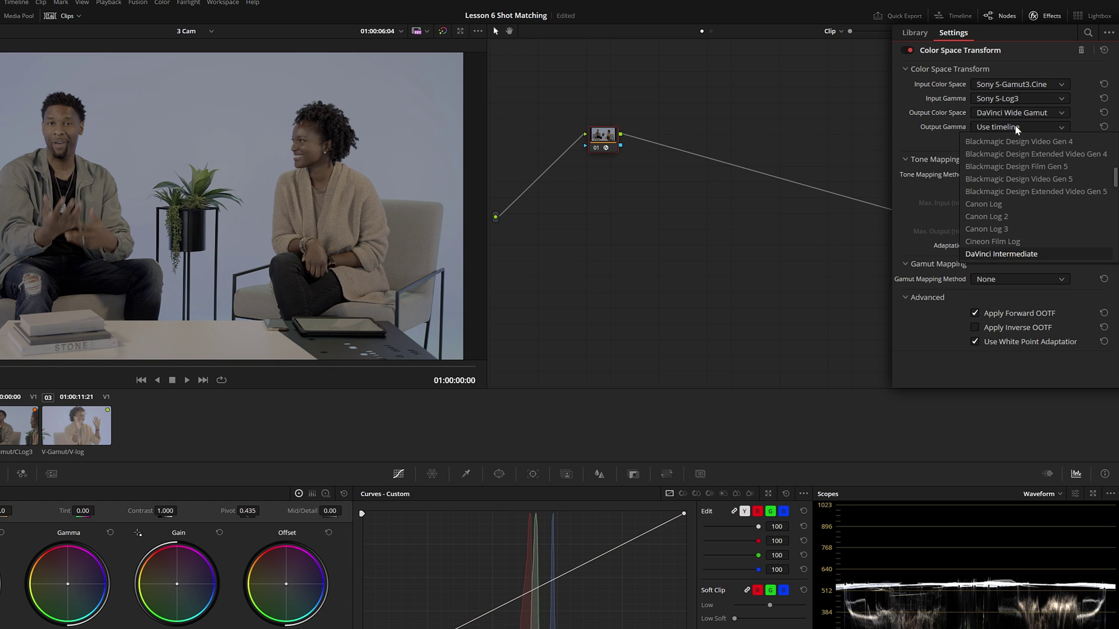
key("Return")
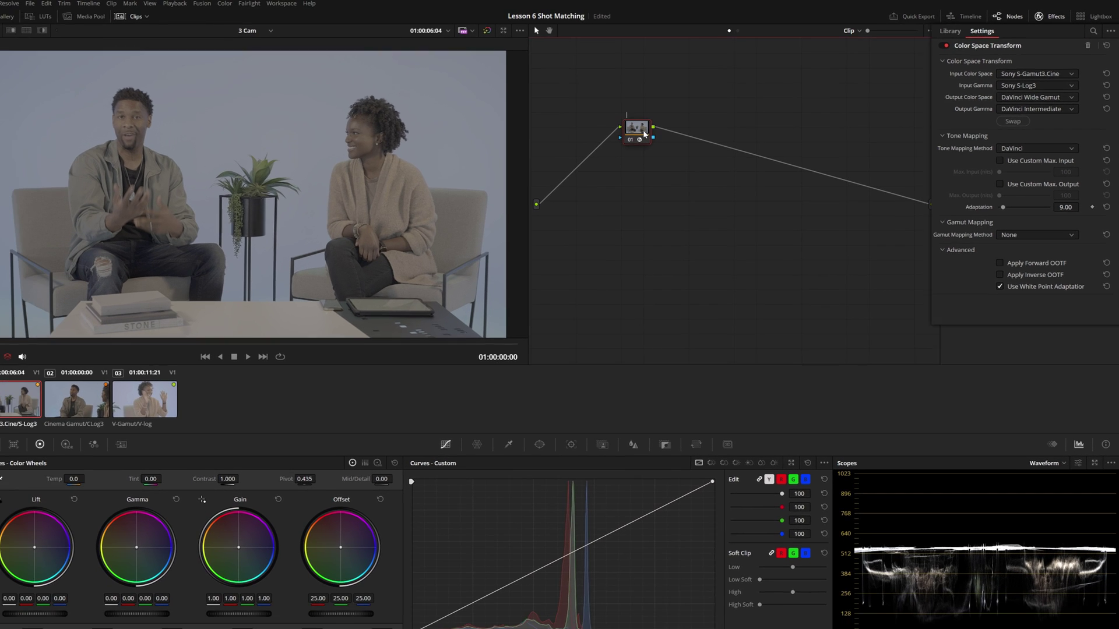
type("DWG")
key("Return")
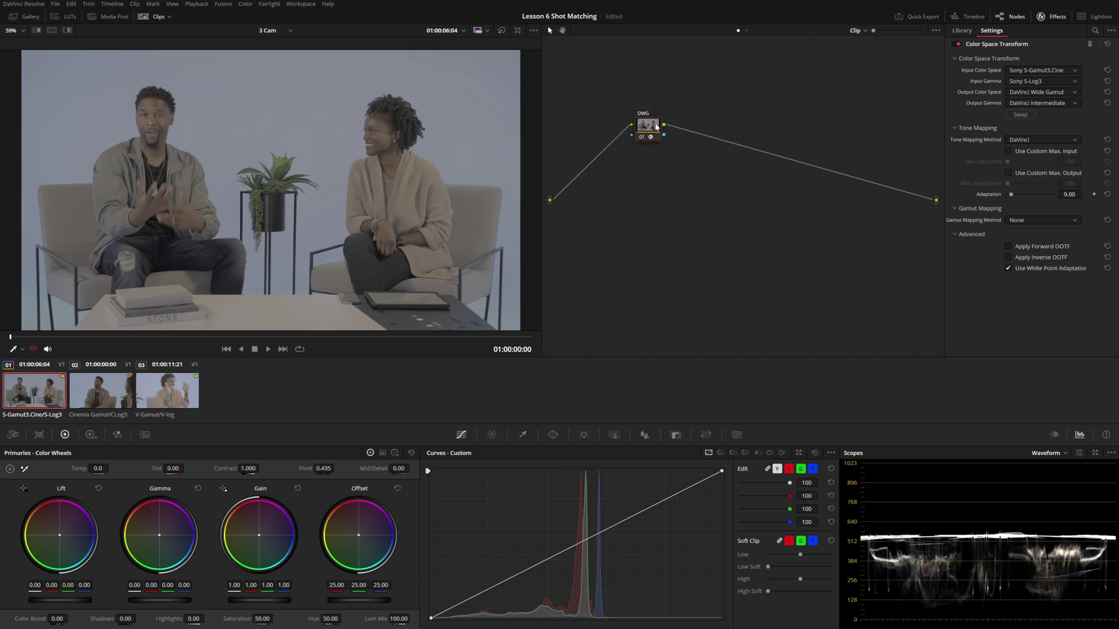
Step: Paste the DWG transform onto a new node in the timeline-level node graph and swap its input and output settings
left_click(746, 30)
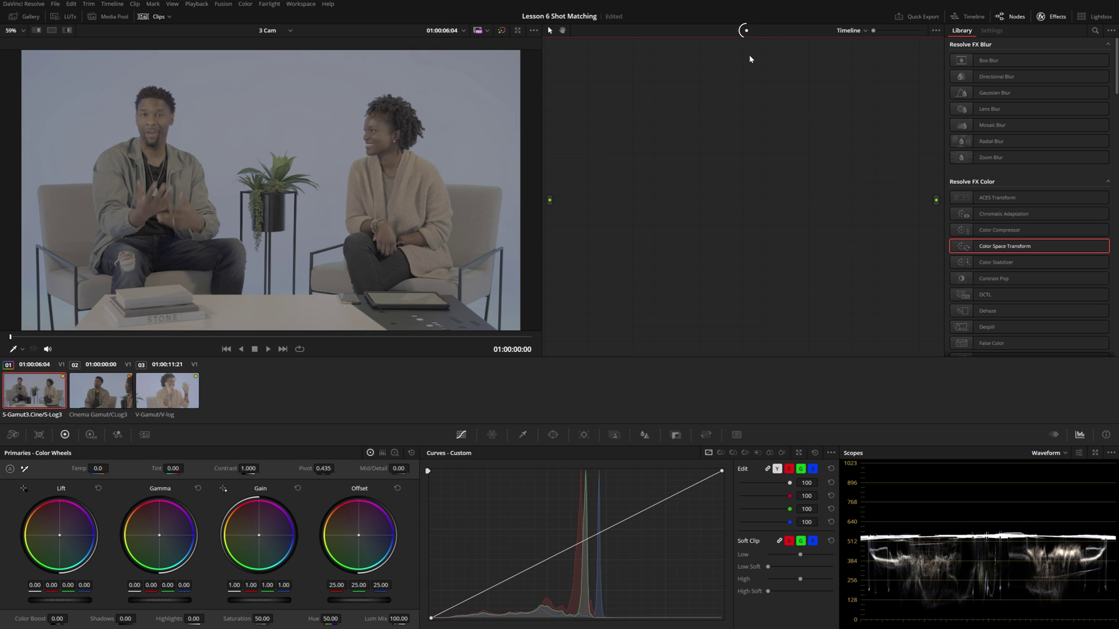
key("alt+s")
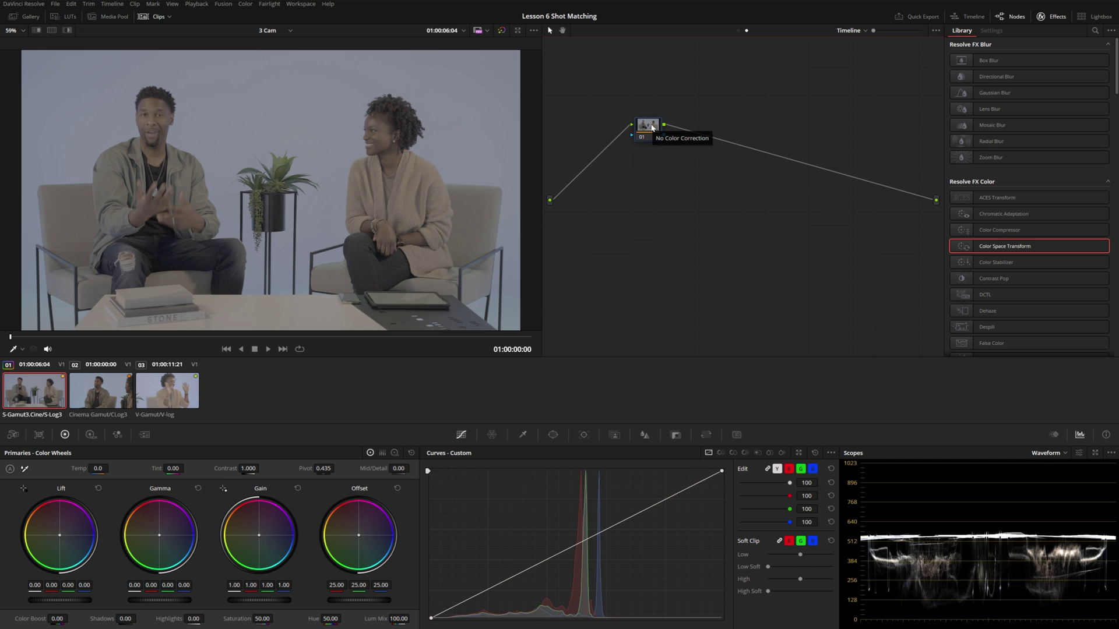
key("ctrl+v")
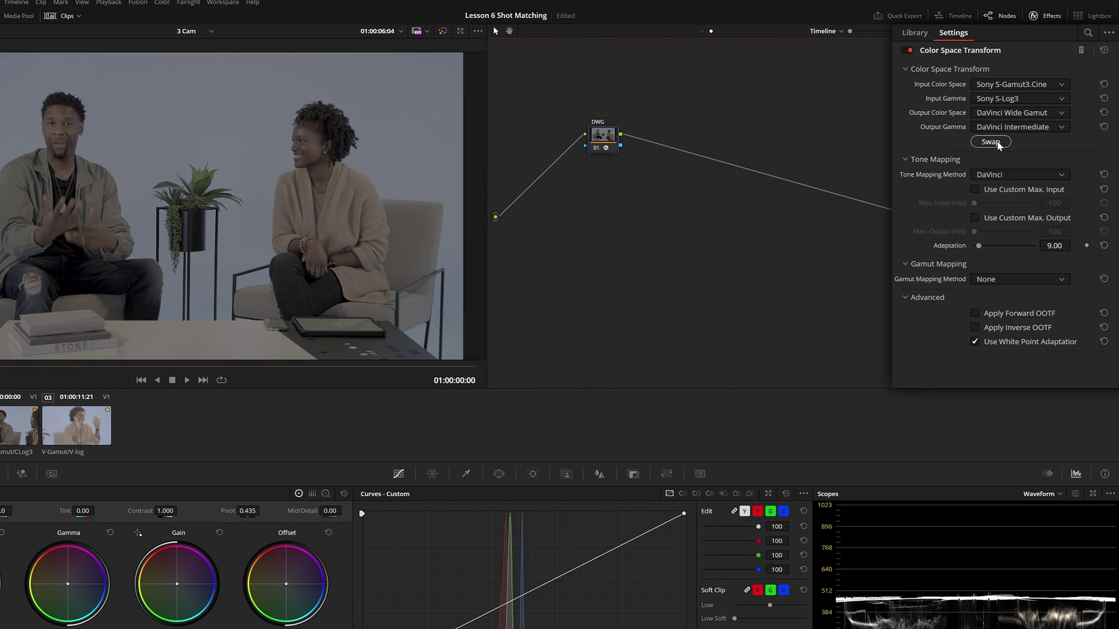
left_click(996, 143)
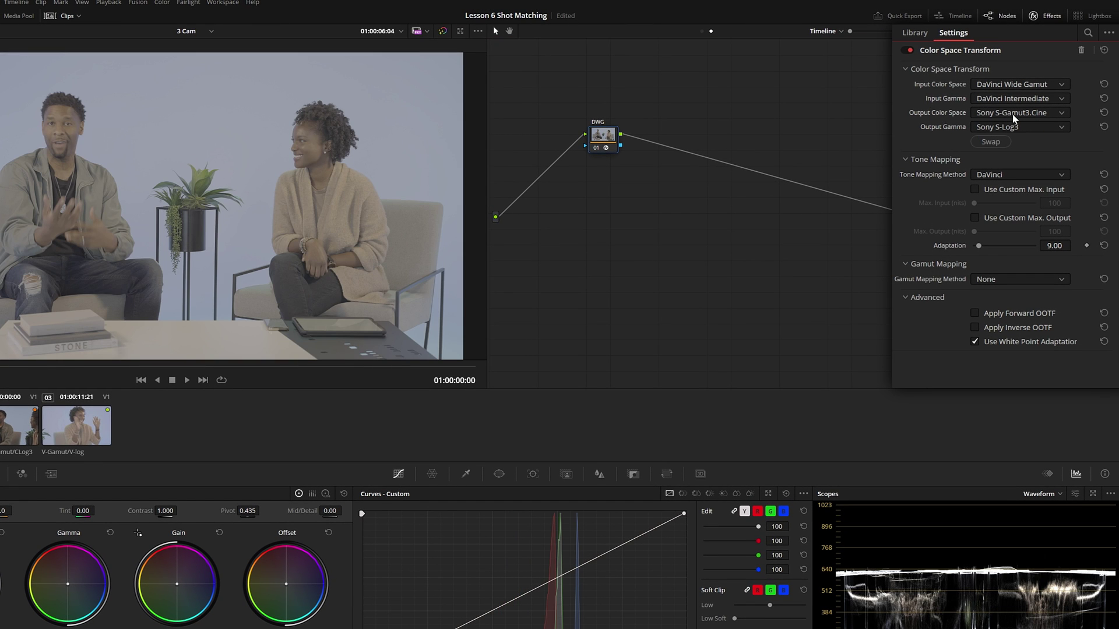
Step: Set the timeline transform's output color space to Rec.709 and its output gamma to Gamma 2.4
left_click(1012, 114)
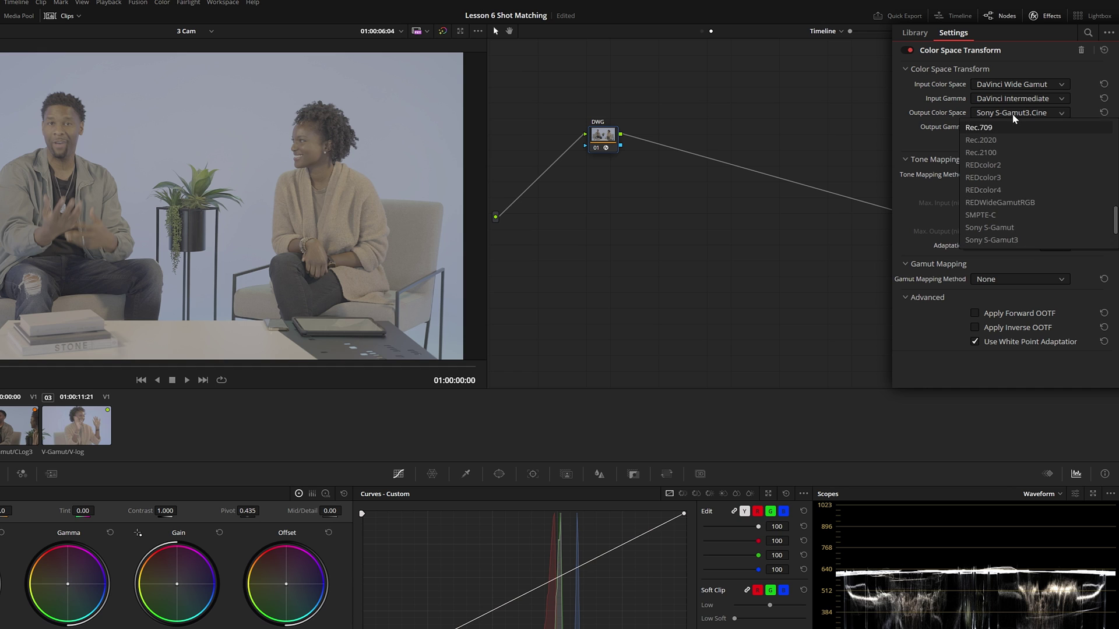
left_click(1014, 123)
left_click(1011, 128)
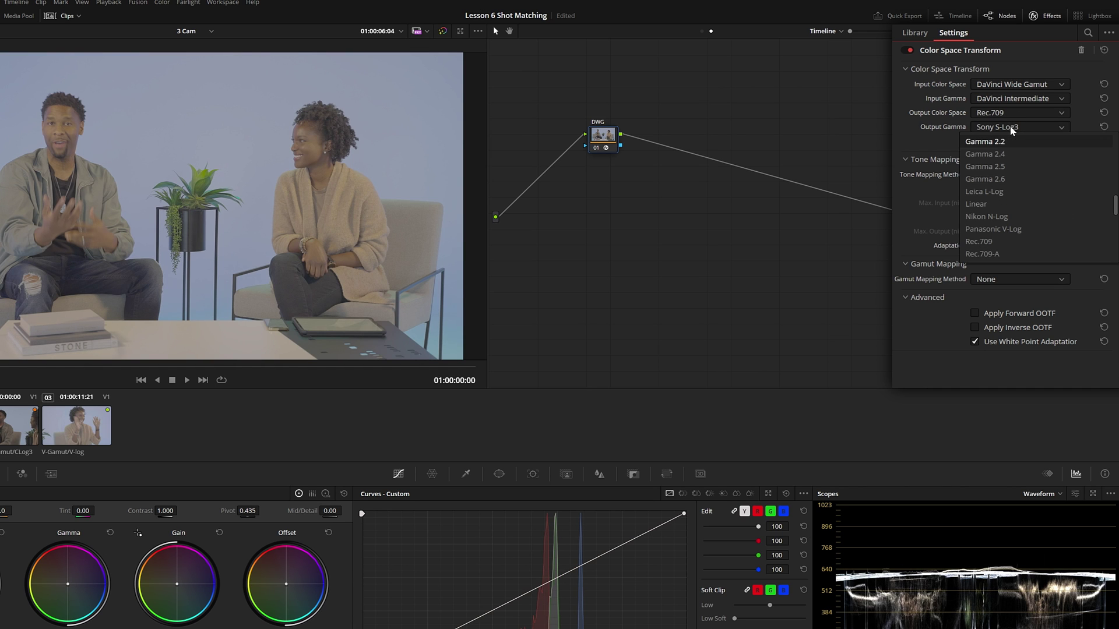
key("Return")
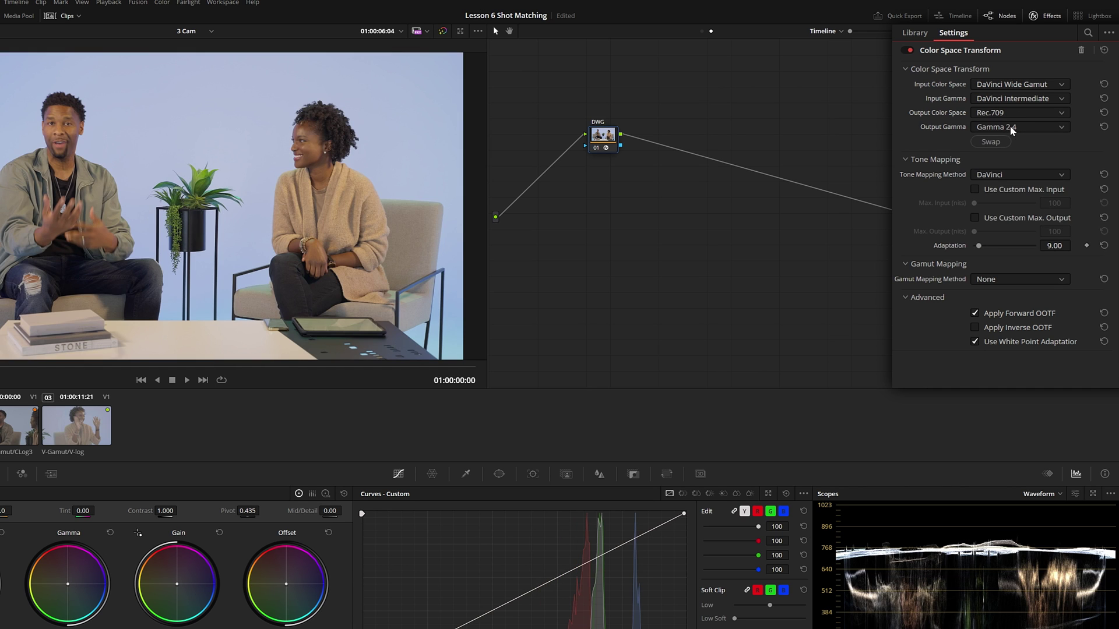
Step: Rename the timeline node Rec709 and move it close to the graph's output
left_click(662, 168)
type("Rec709")
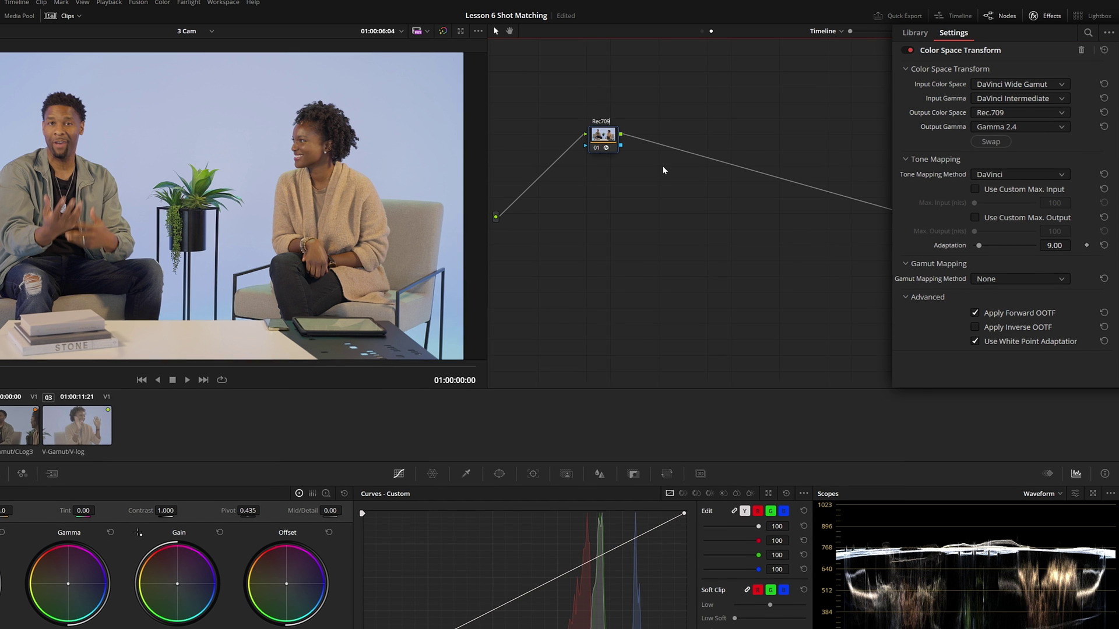
key("Return")
left_click_drag(600, 138, 827, 158)
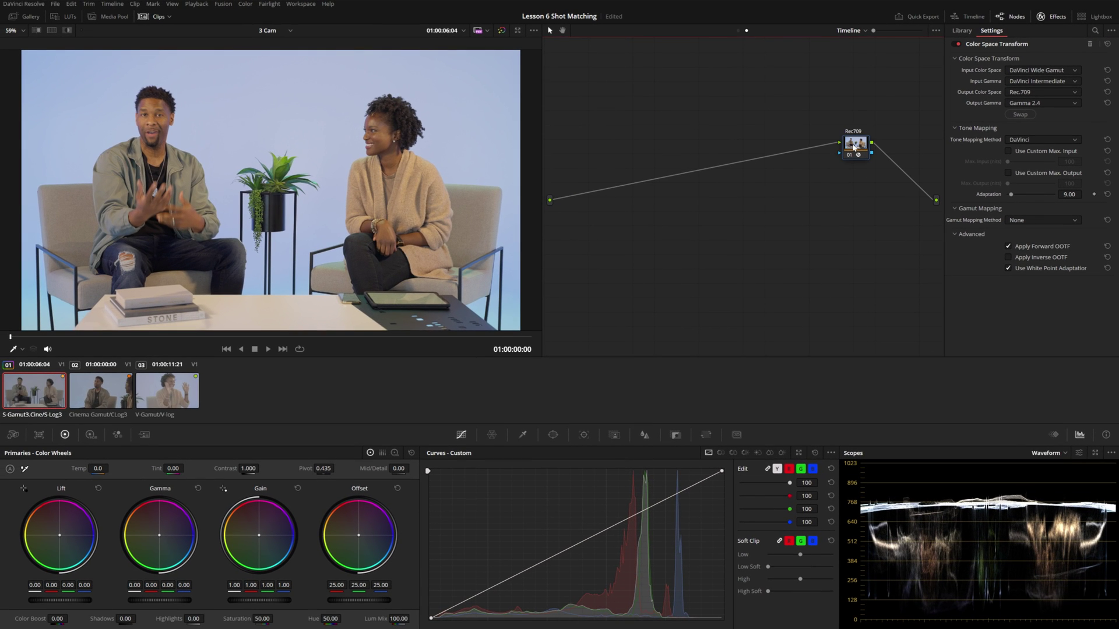
Step: Shift the Rec709 node slightly and add a node labelled Look before it in the timeline-level graph
left_click_drag(857, 151, 866, 146)
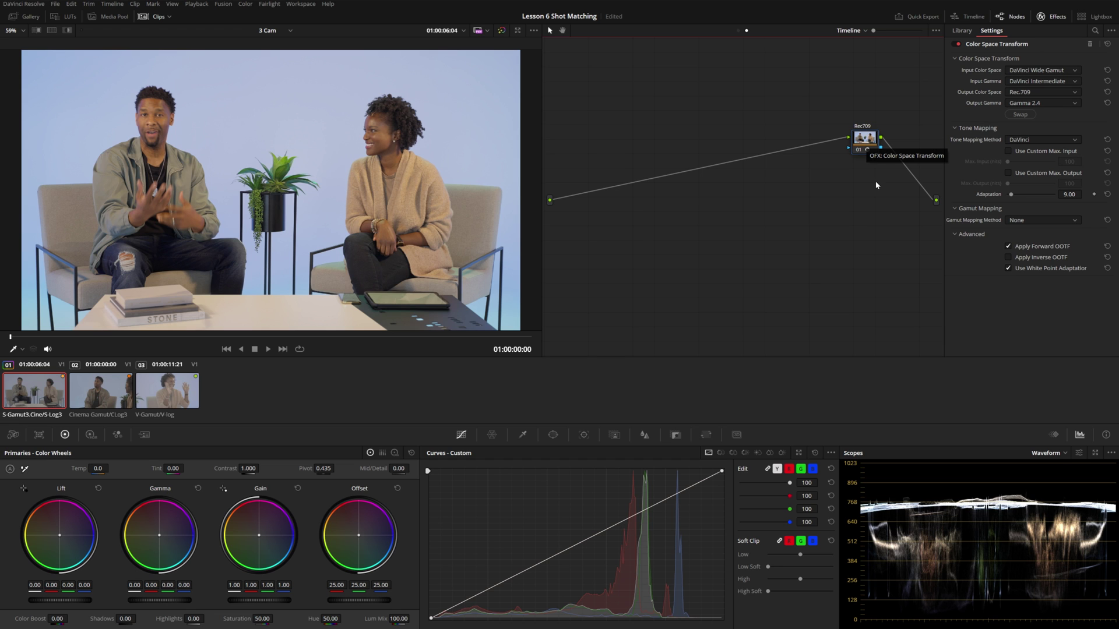
key("shift+s")
left_click_drag(874, 181, 686, 149)
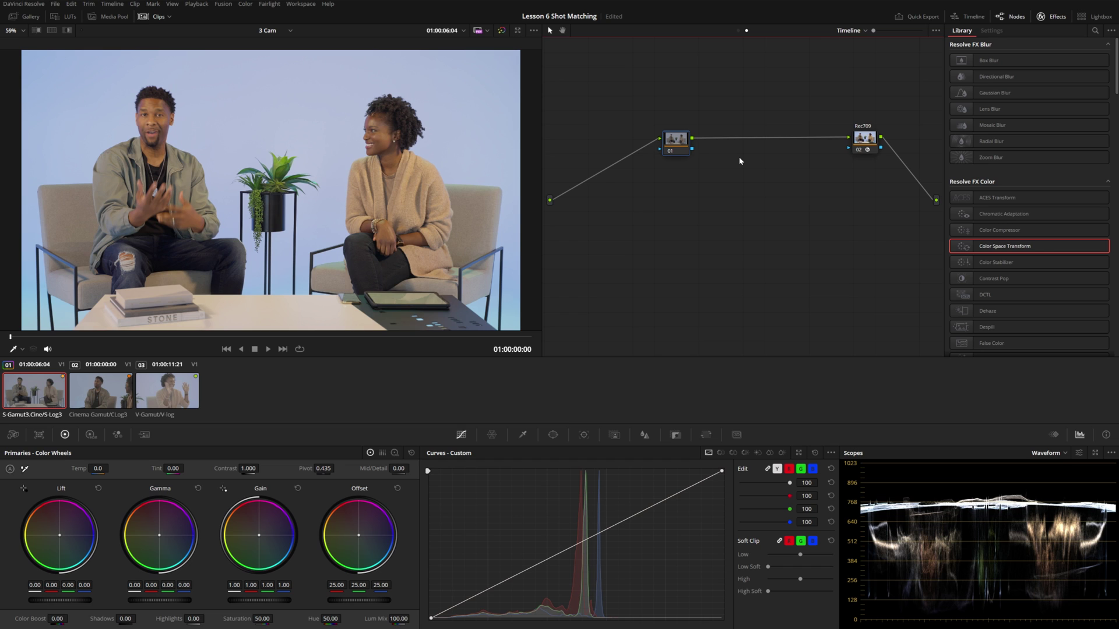
type("ook")
key("Return")
Step: Return to the first clip's clip-level graph and add serial nodes labelled Exp and Contrast after DWG
left_click(738, 30)
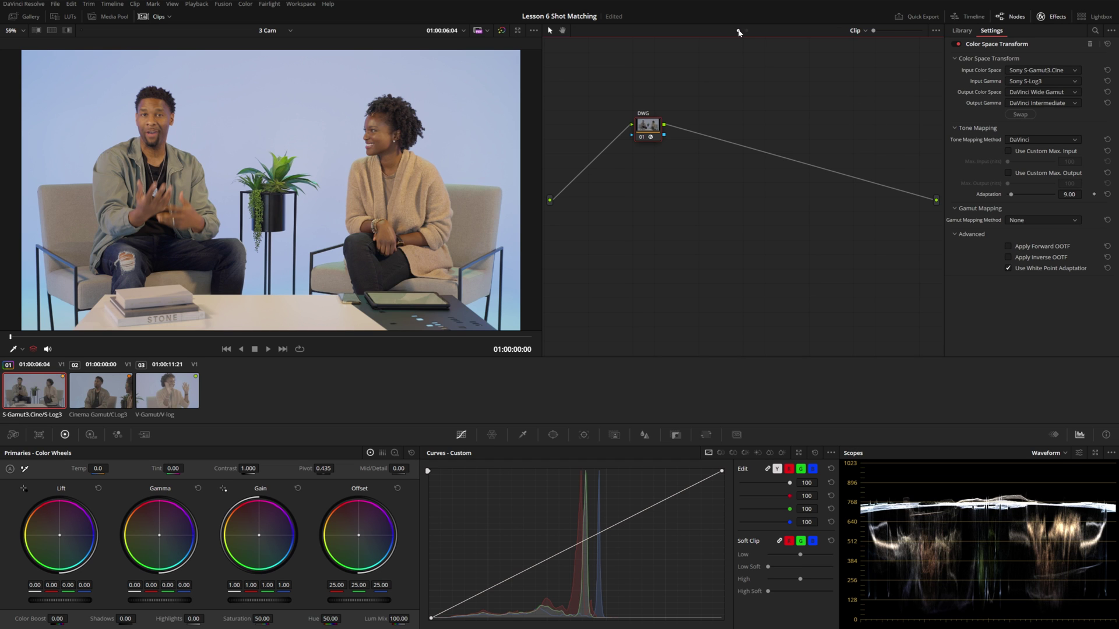
key("alt+s")
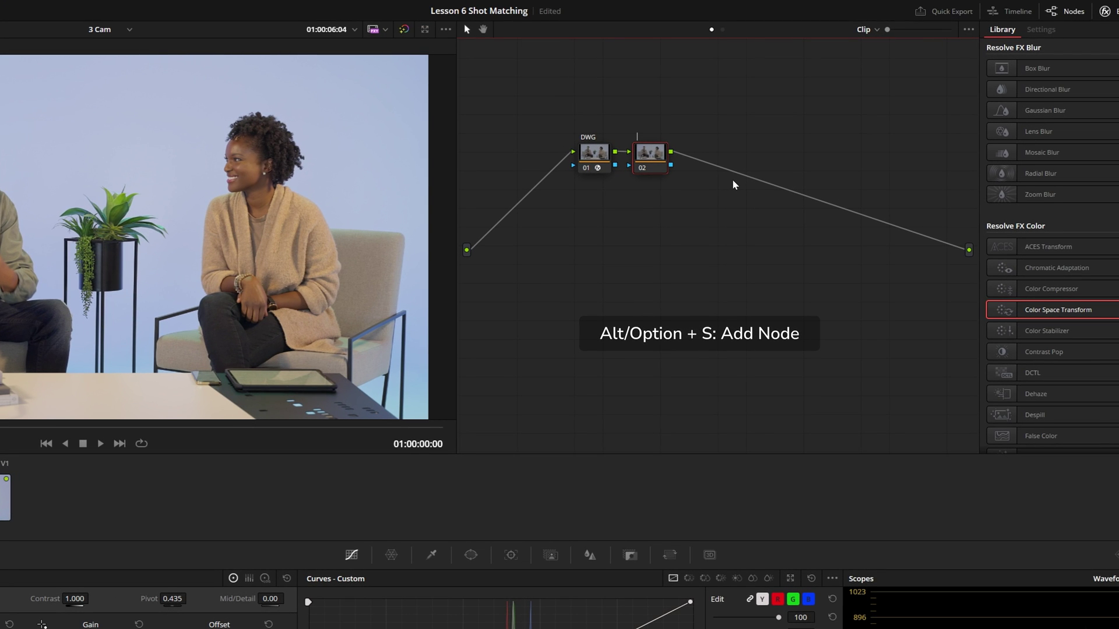
type("Exp")
key("alt+s")
type("Contrast")
key("Return")
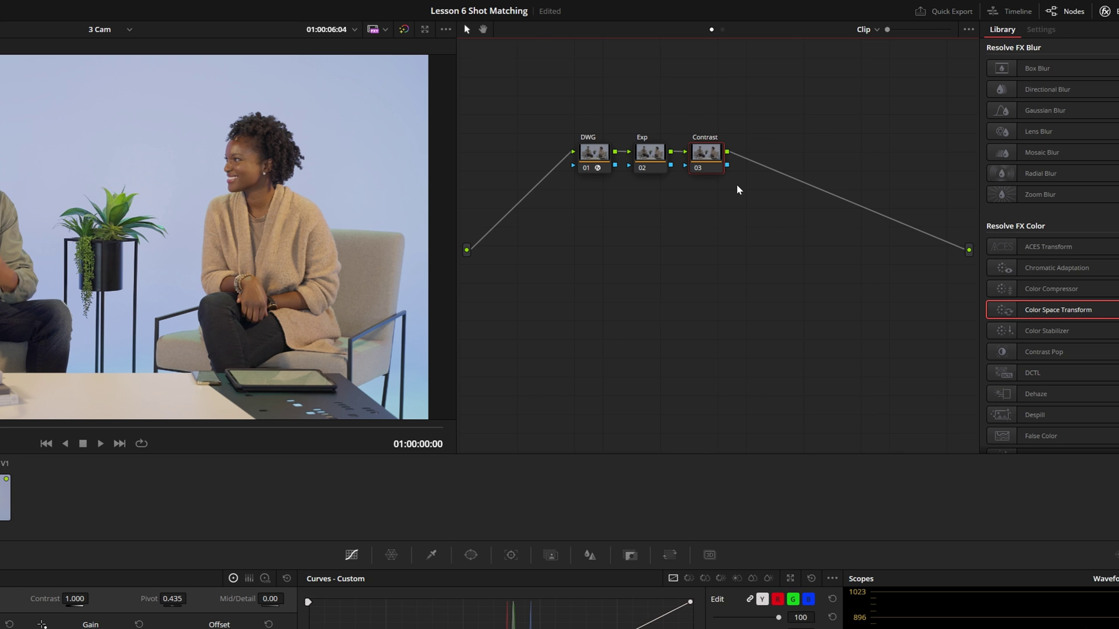
Step: Add two more serial nodes labelled Bal and Adj after the Contrast node
key("alt+s")
type("Bal")
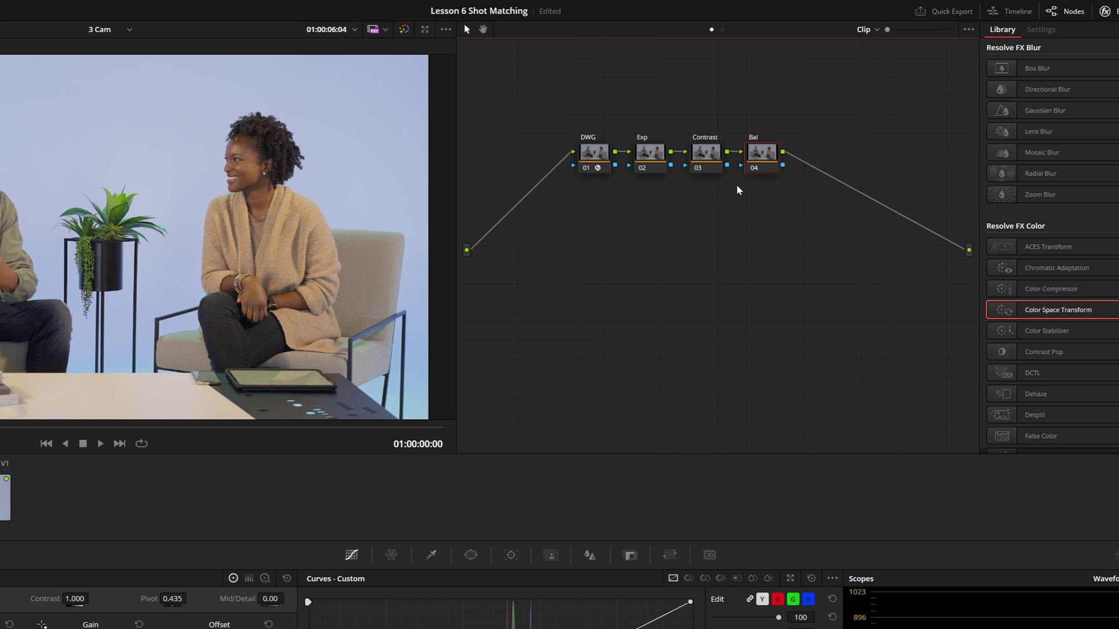
key("alt+s")
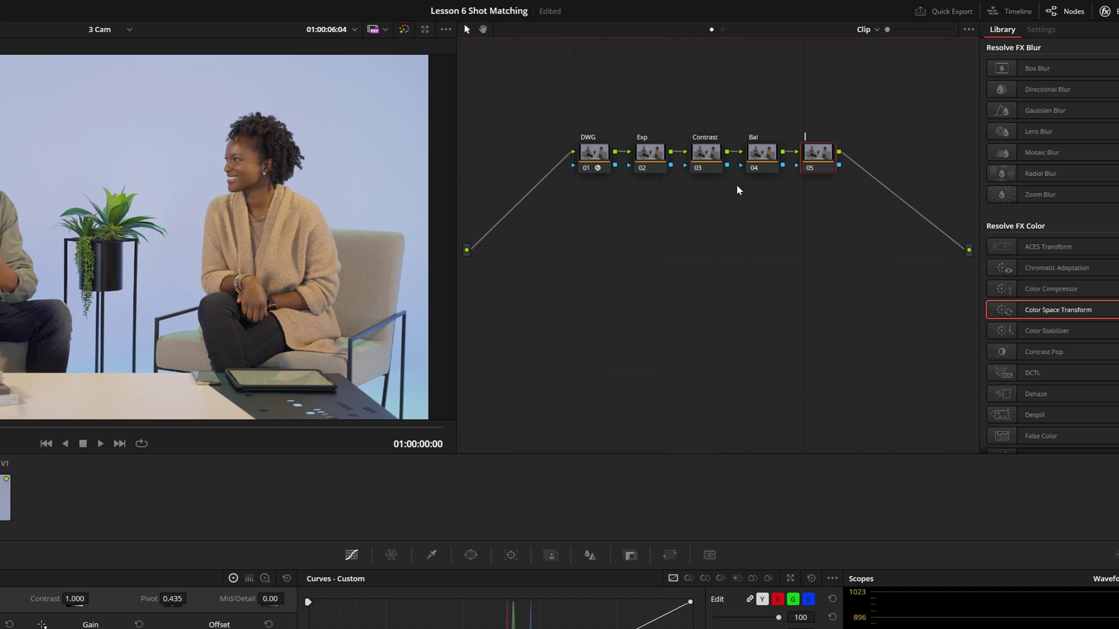
type("Adj")
key("Return")
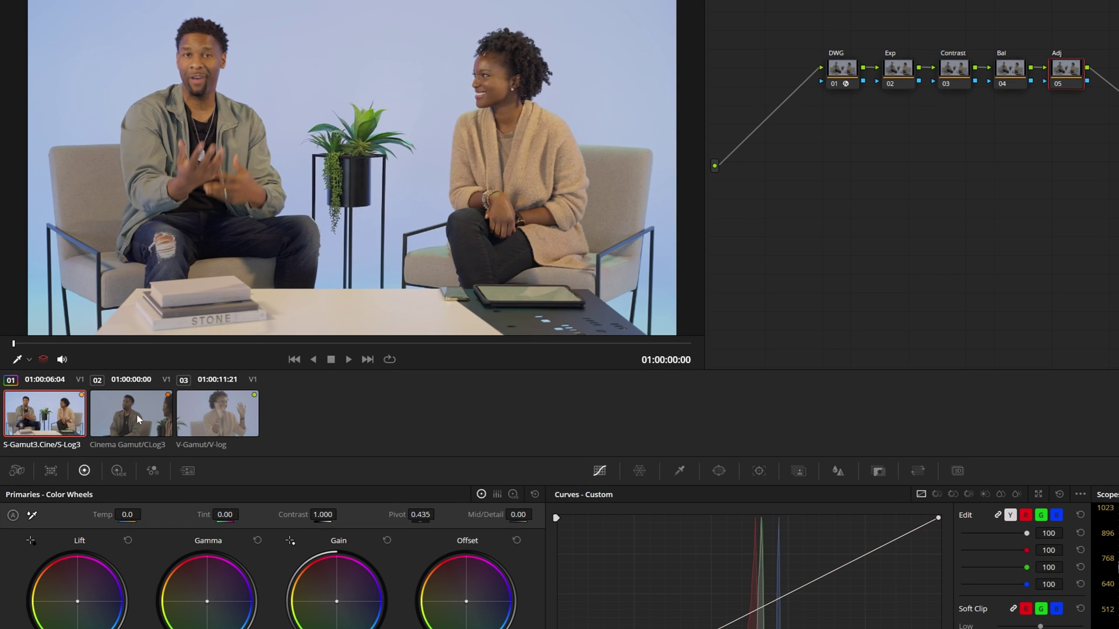
Step: Copy the first clip's node graph onto the Cinema Gamut/CLog3 and V-Gamut/V-log clips together
left_click(136, 413)
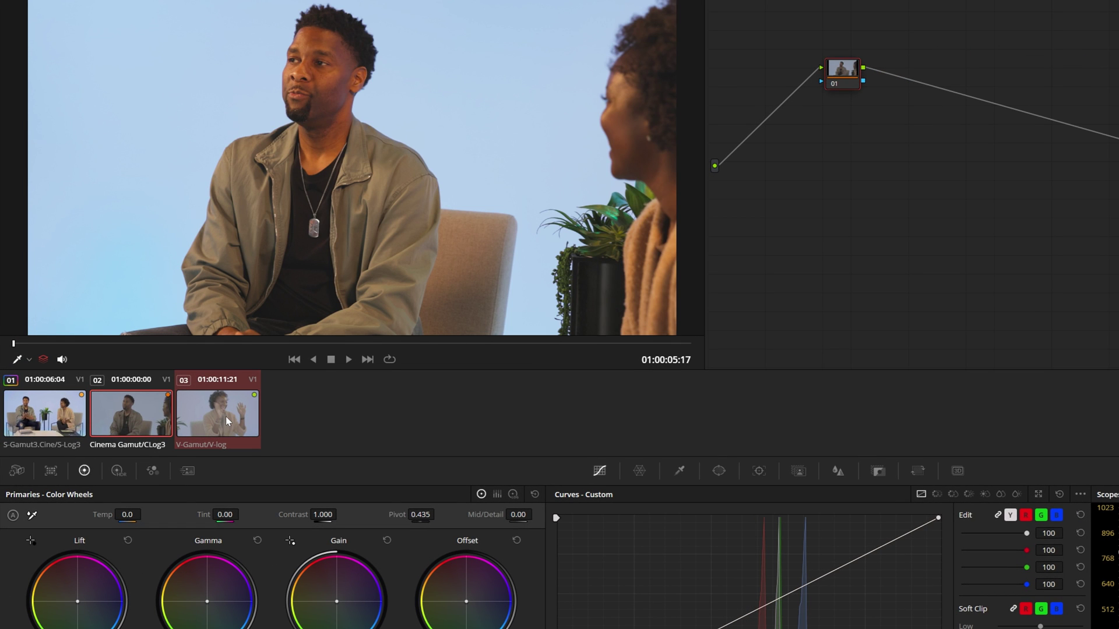
middle_click(41, 418)
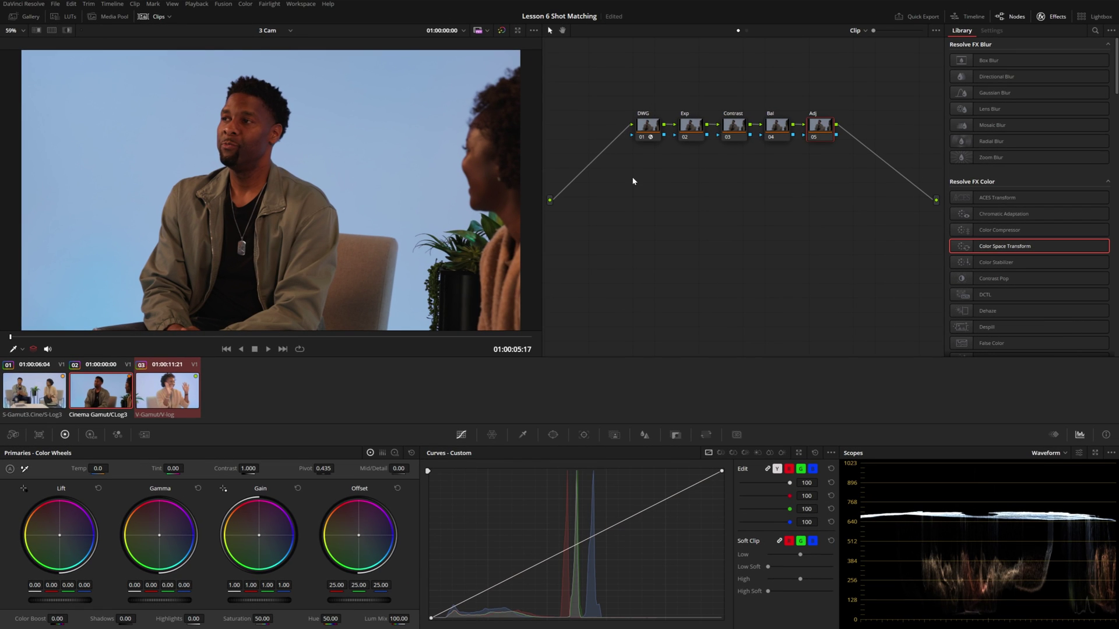
Step: Set the V-log clip's DWG transform to input color space Panasonic V-Gamut and input gamma Panasonic V-Log
left_click(166, 402)
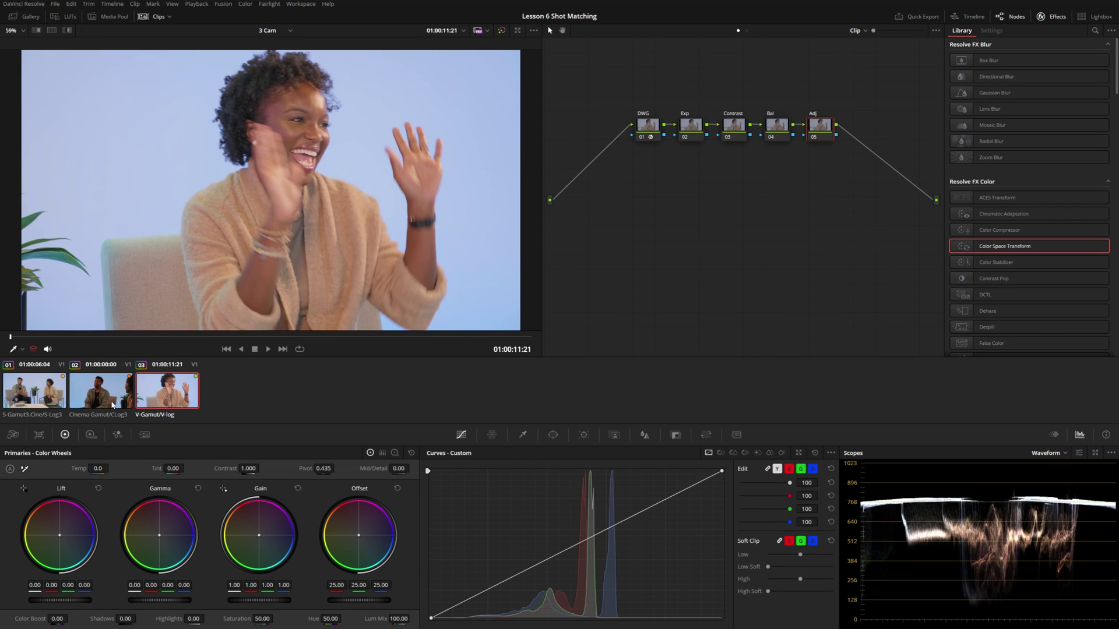
left_click(643, 131)
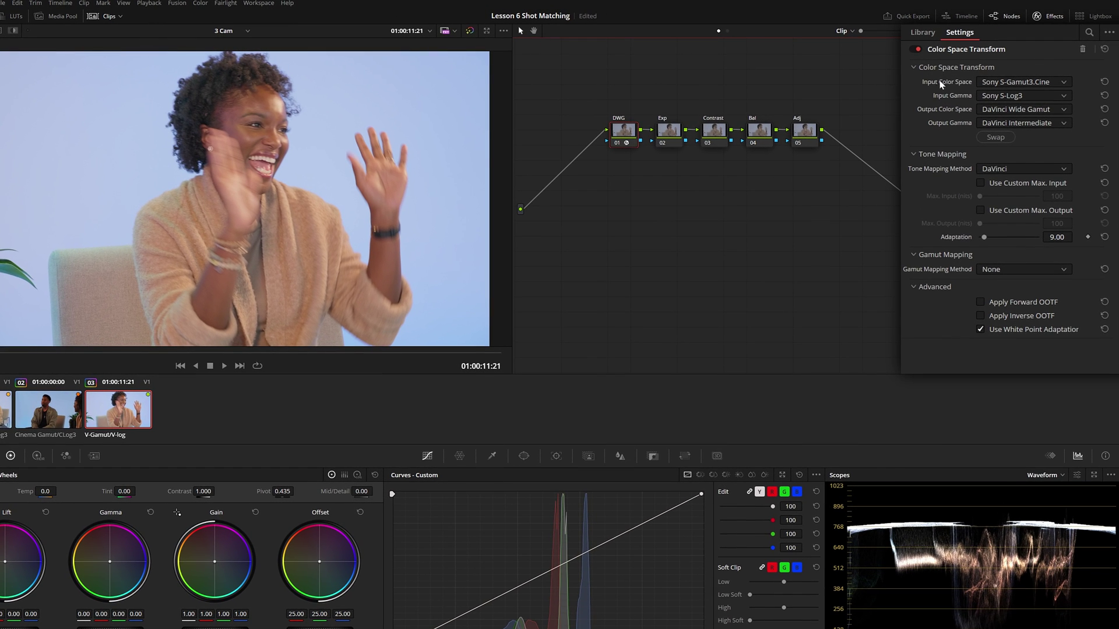
left_click(1015, 81)
left_click(1015, 81)
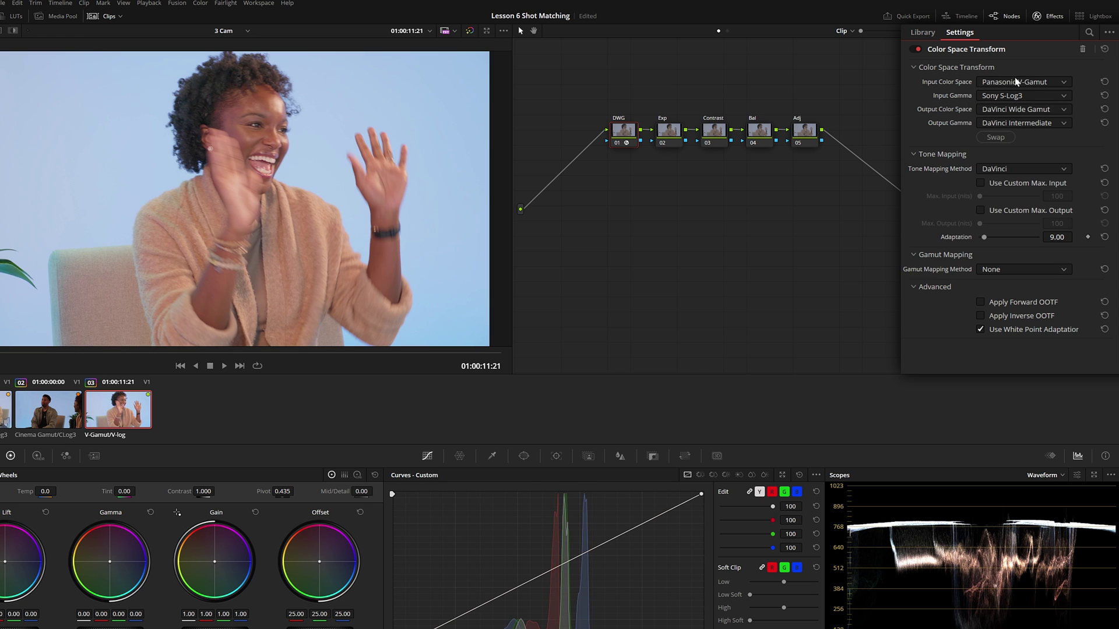
left_click(1025, 99)
key("p")
key("Return")
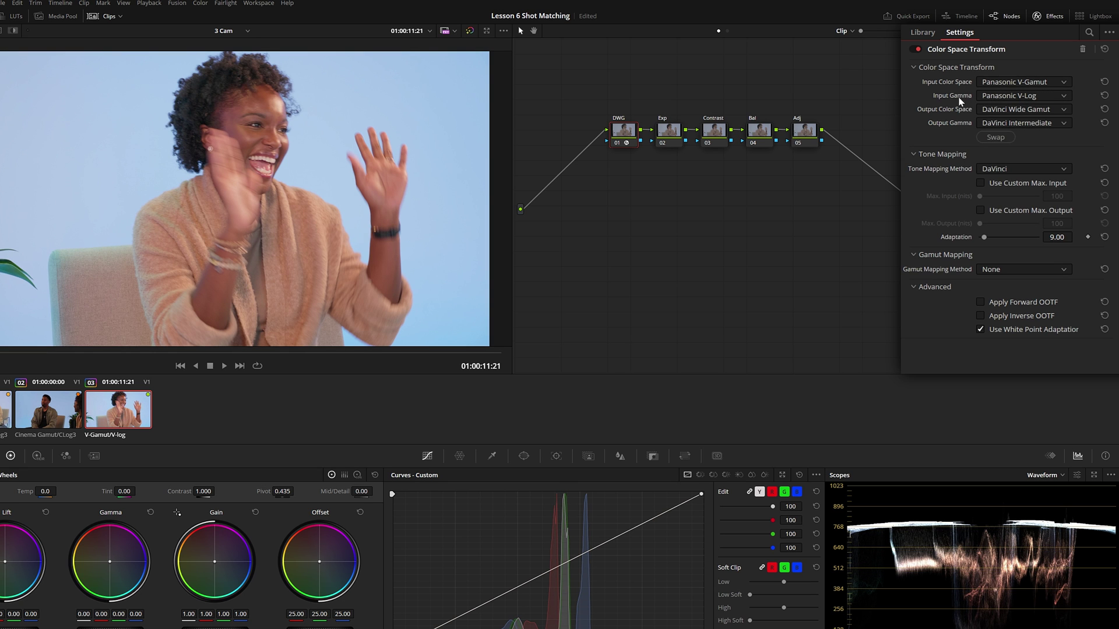
Step: Set the CLog3 clip's DWG transform to input color space Canon Cinema Gamut and input gamma Canon Log 3
left_click(51, 418)
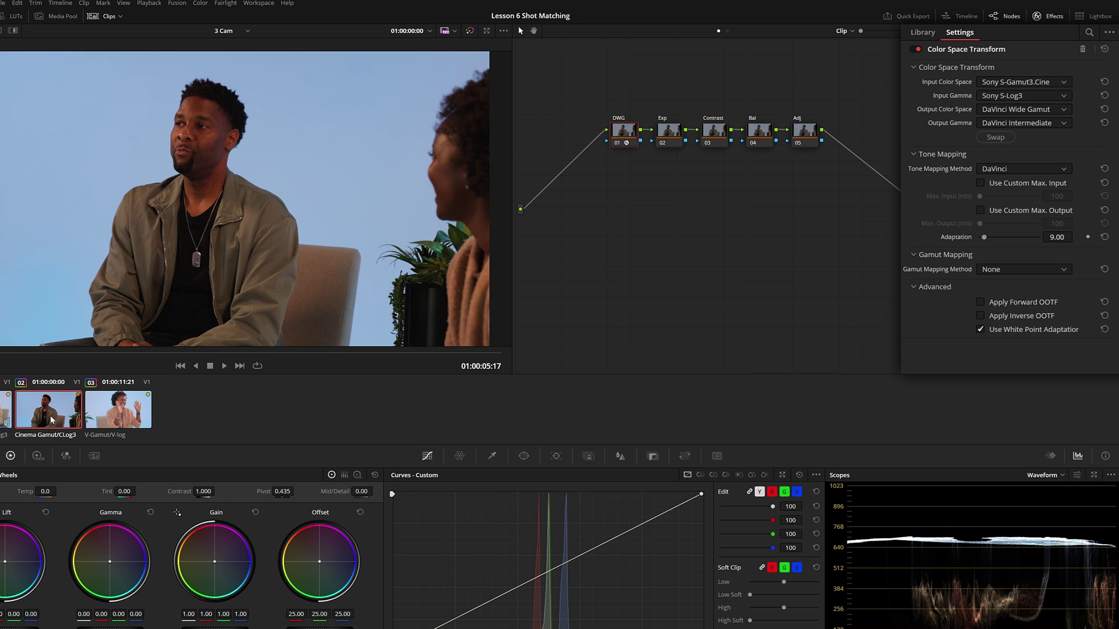
left_click(1014, 82)
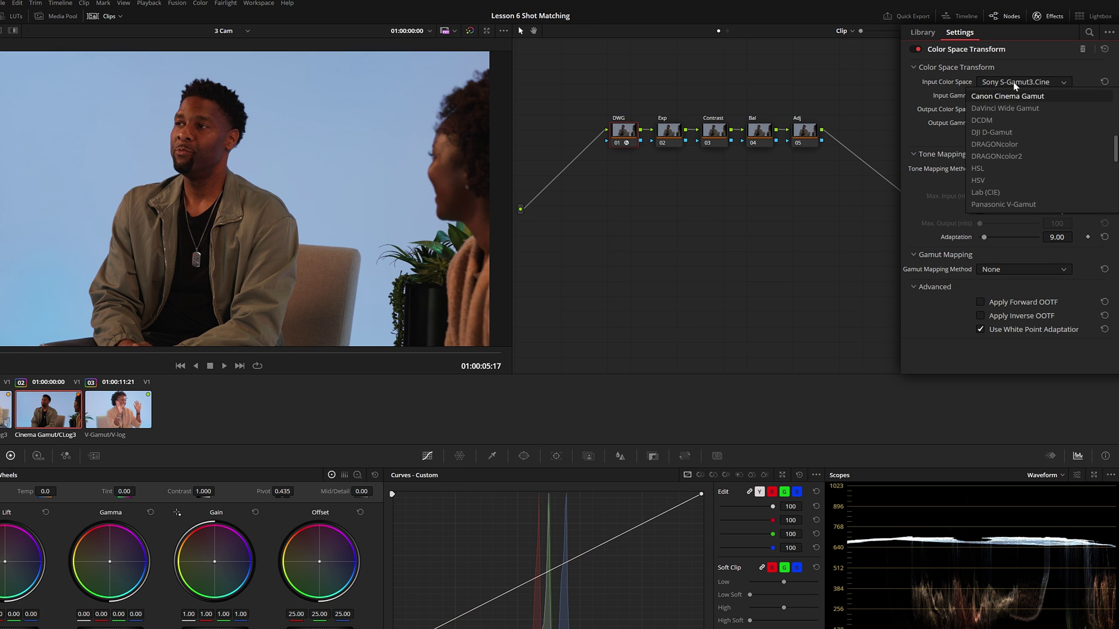
left_click(1015, 93)
left_click(1014, 95)
left_click(993, 134)
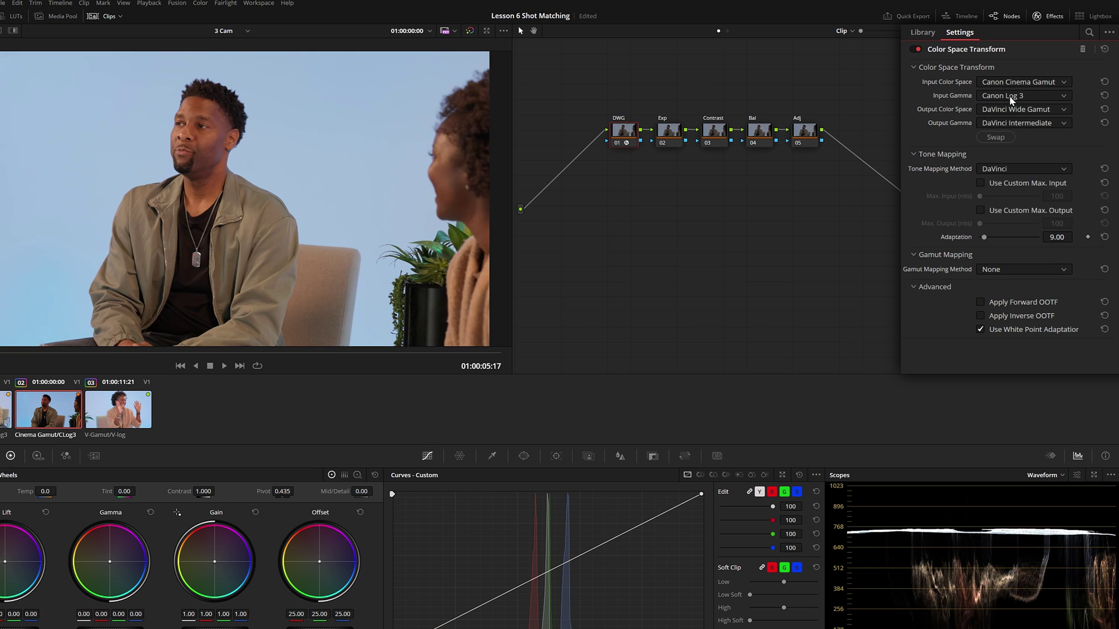
Step: Compare the three converted clips and review the timeline-level node graph before returning to the clip-level graph
left_click(112, 413)
left_click(71, 415)
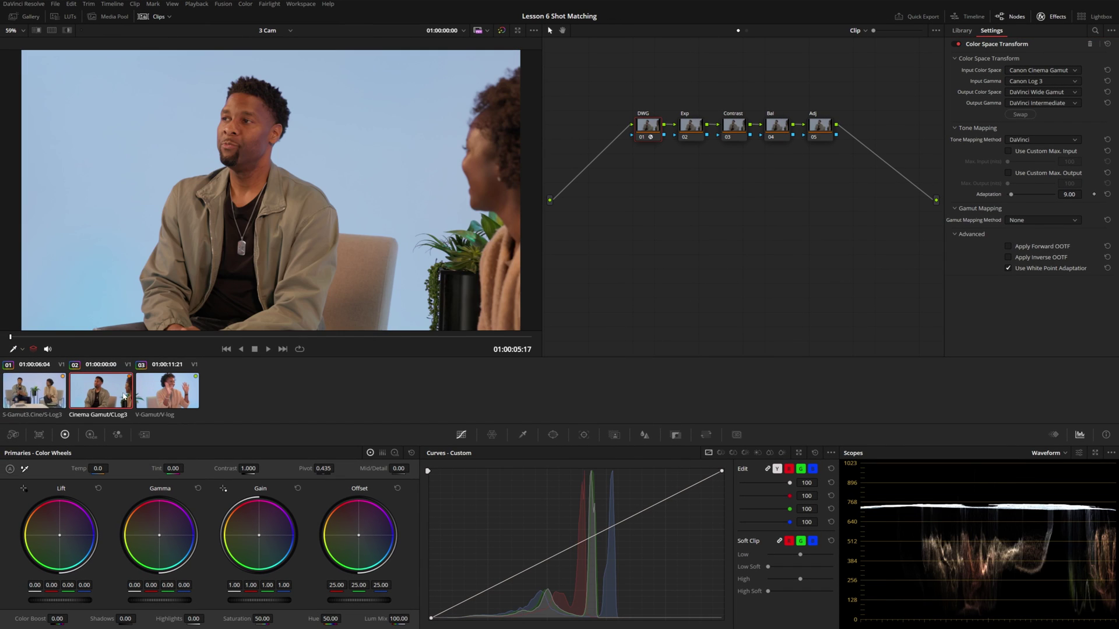
left_click(44, 399)
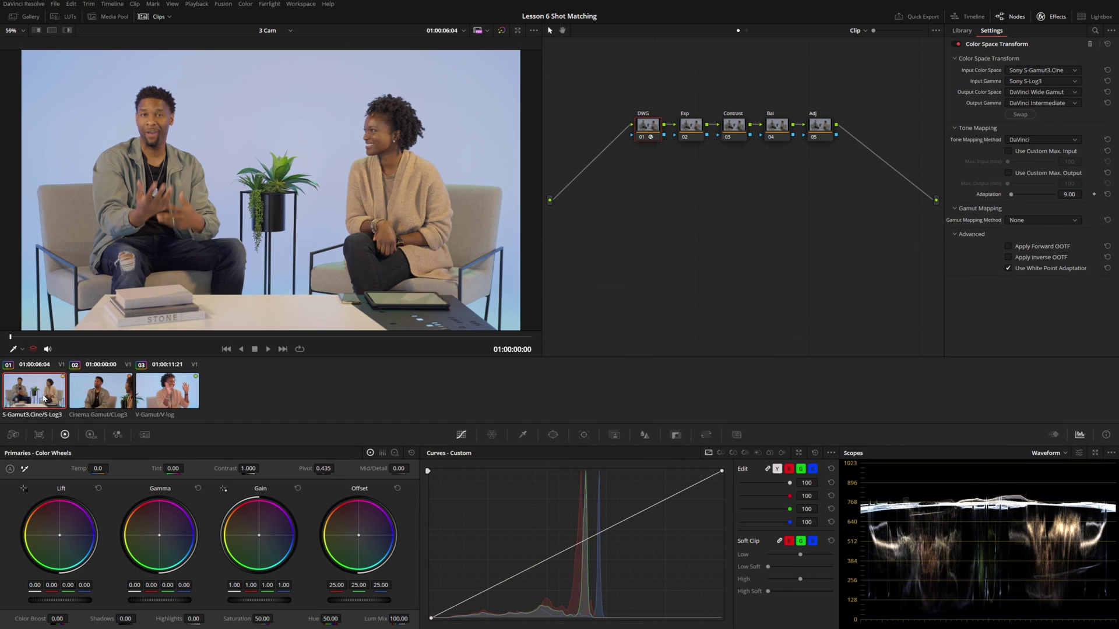
left_click(104, 401)
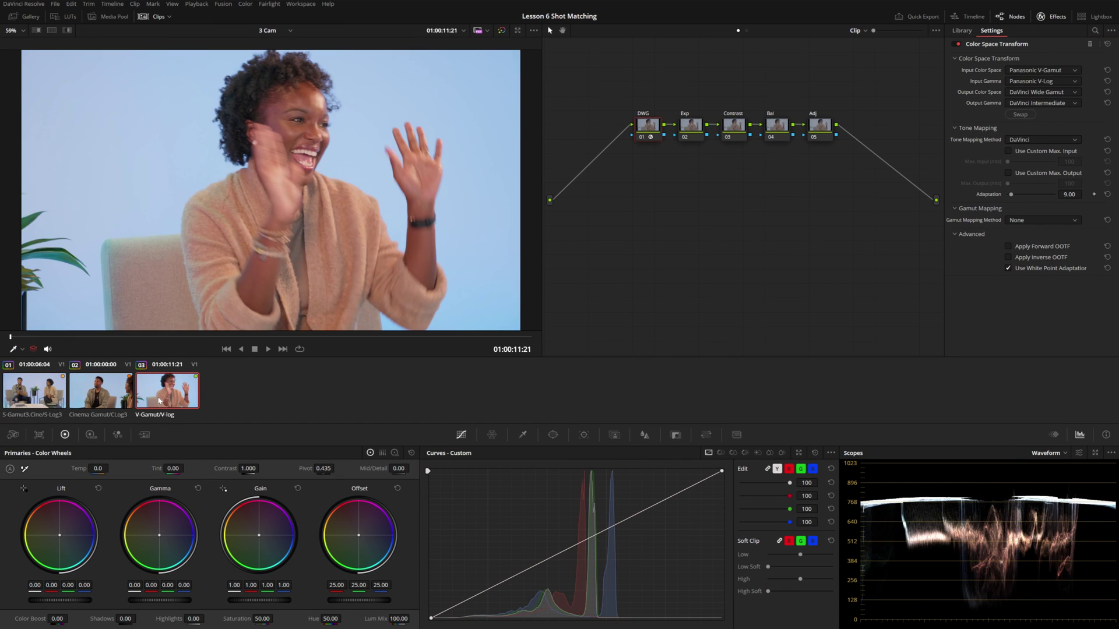
left_click(45, 399)
left_click(104, 401)
left_click(175, 399)
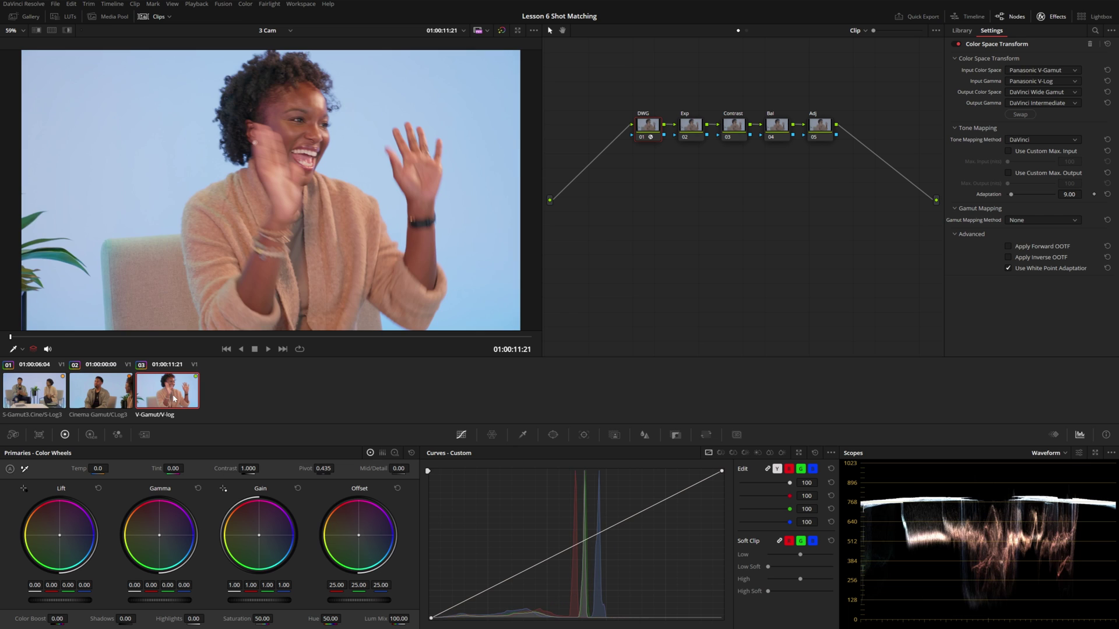
left_click(746, 30)
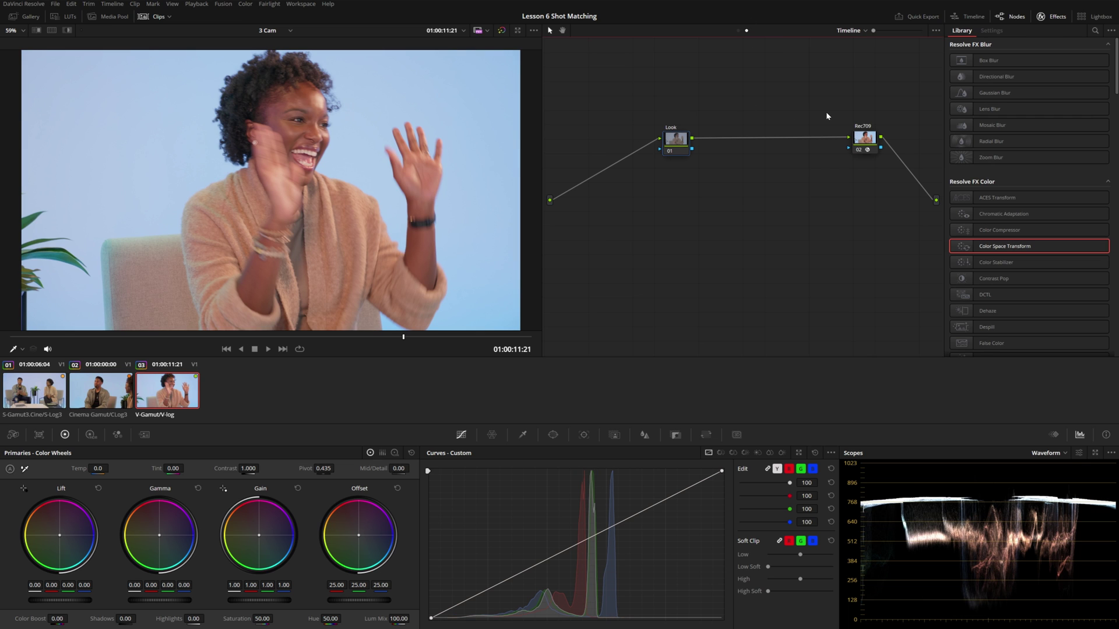
left_click(738, 31)
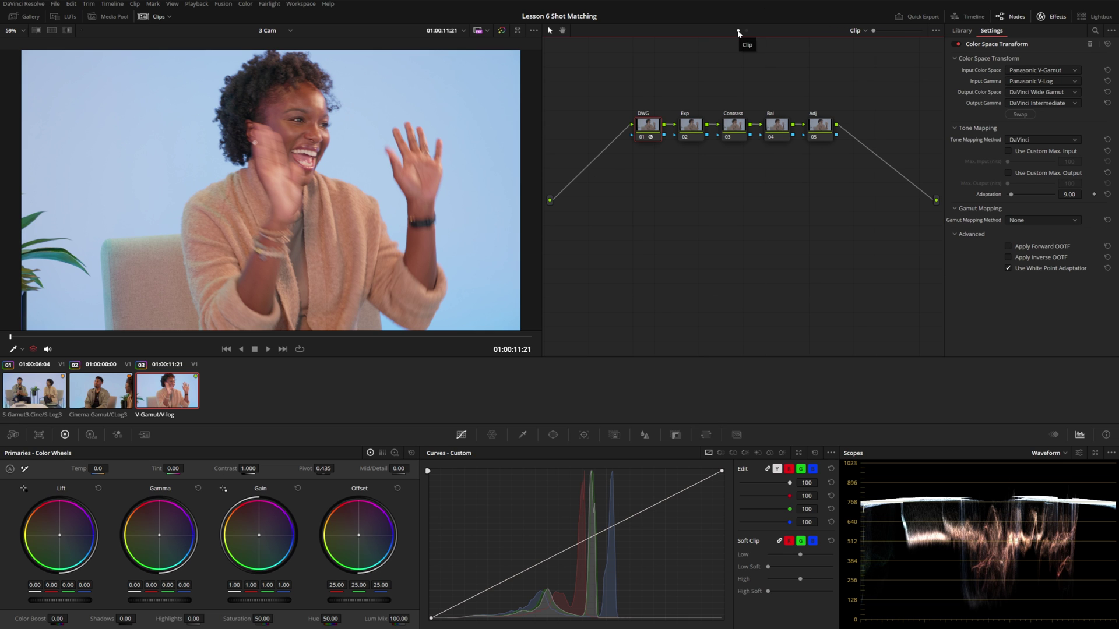
Step: Select the Exp node and compare the wide S-Log3 shot with the CLog3 close-up, checking a mid-clip frame of the wide
left_click(690, 136)
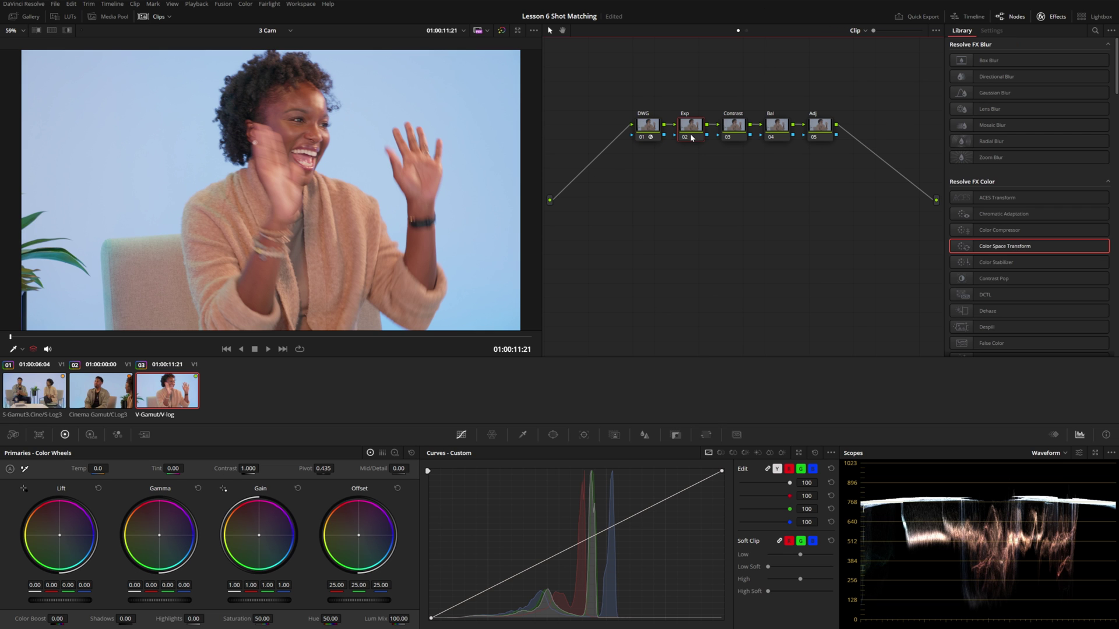
left_click(100, 390)
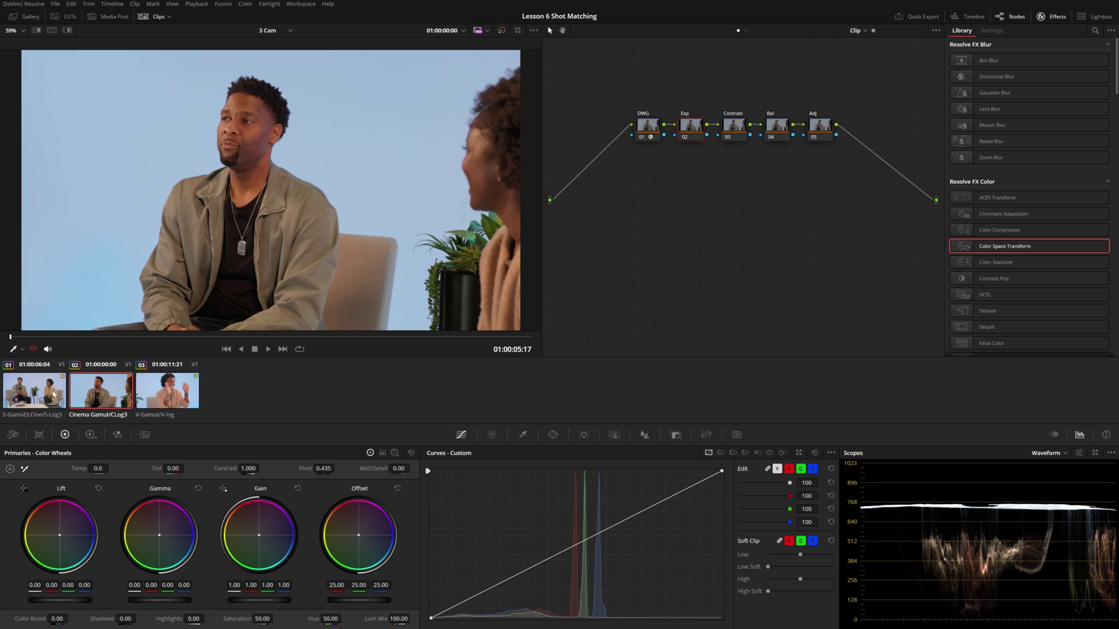
left_click(35, 389)
left_click_drag(261, 338, 254, 341)
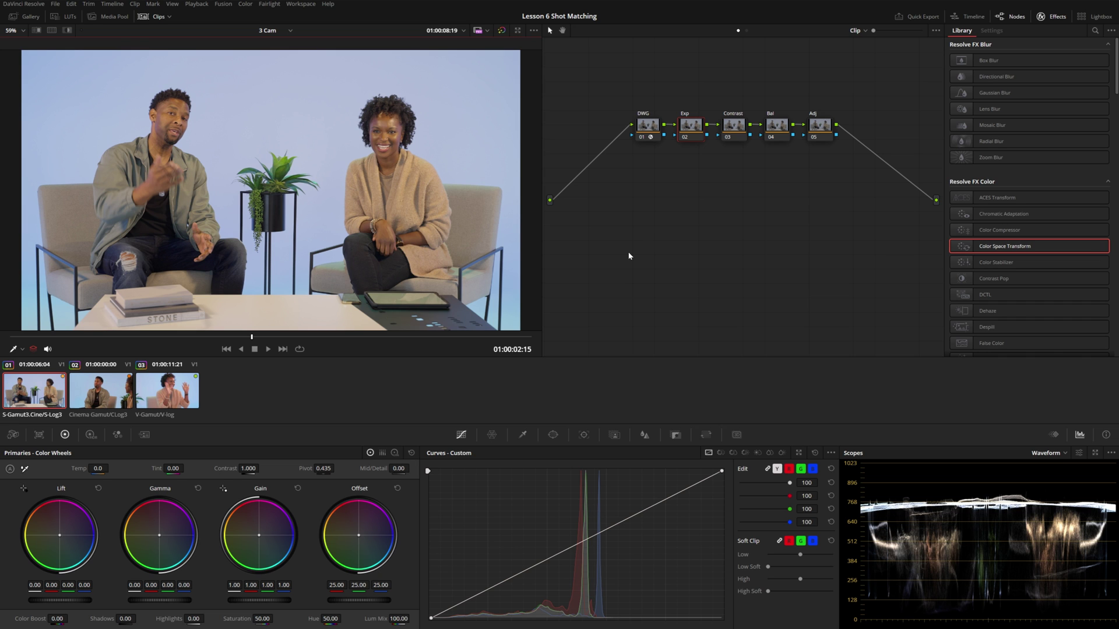
left_click(94, 392)
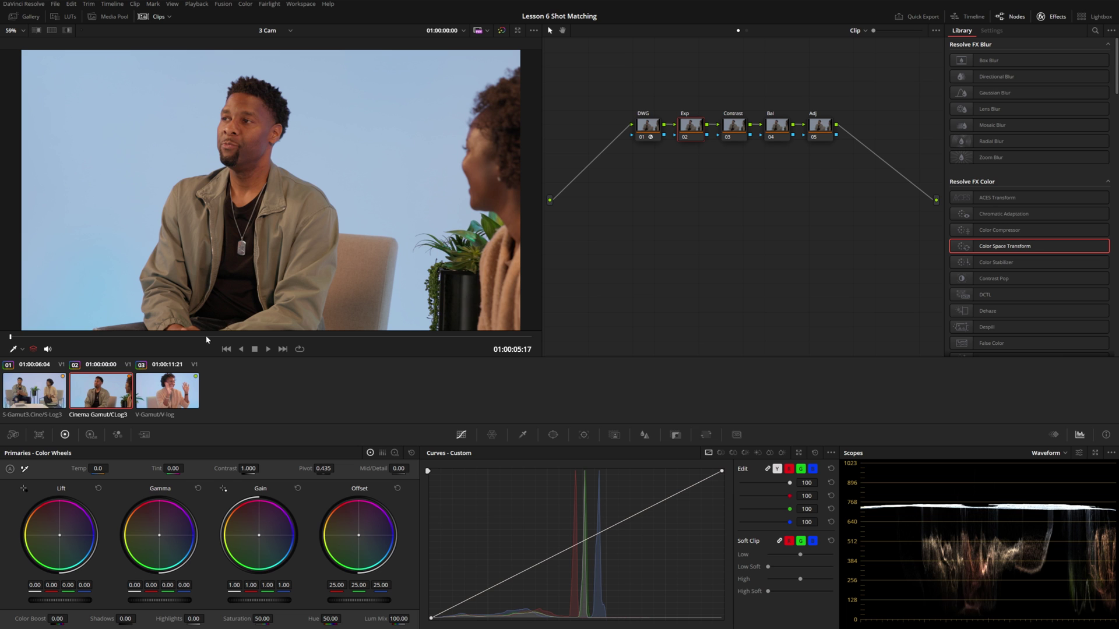
key("Up")
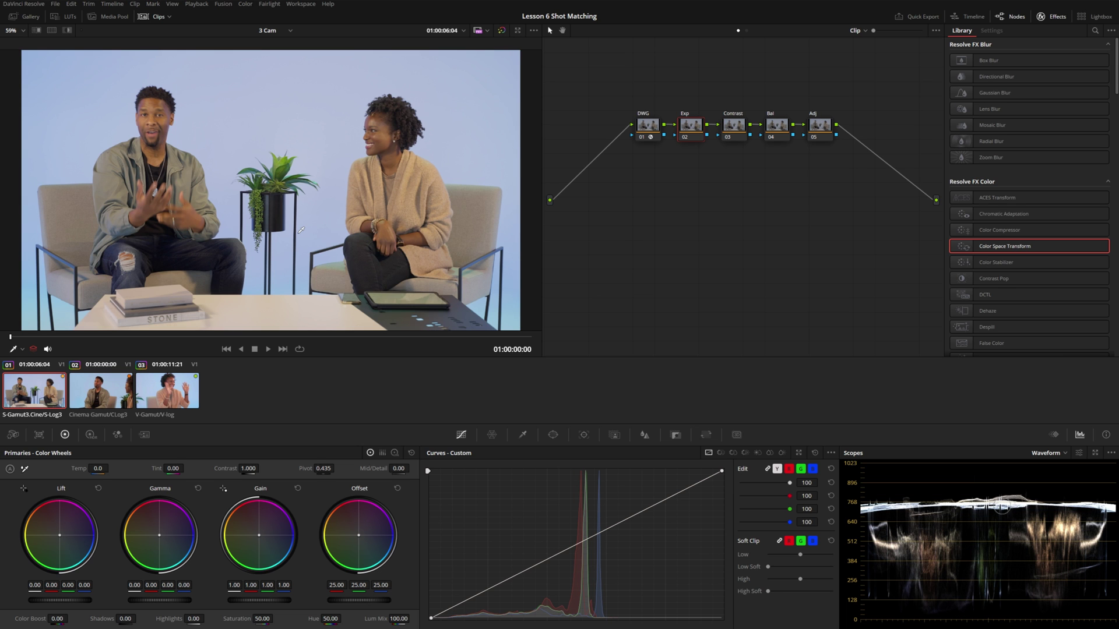
Step: Examine the V-log close-up, including a mid-clip frame, and compare all three clips against the wide shot
left_click(167, 392)
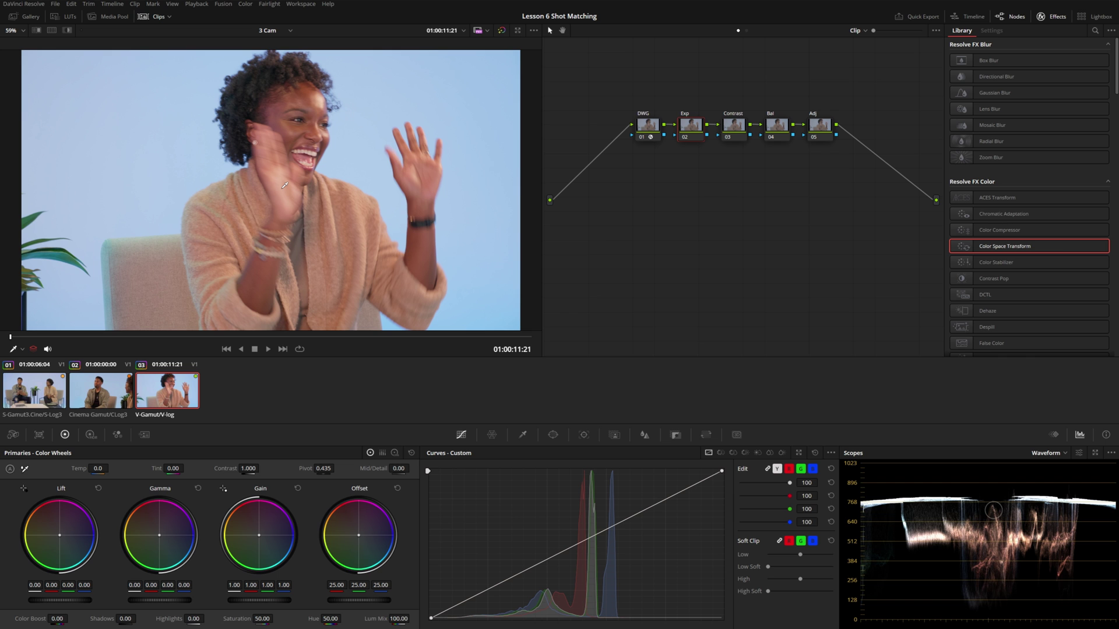
left_click(263, 337)
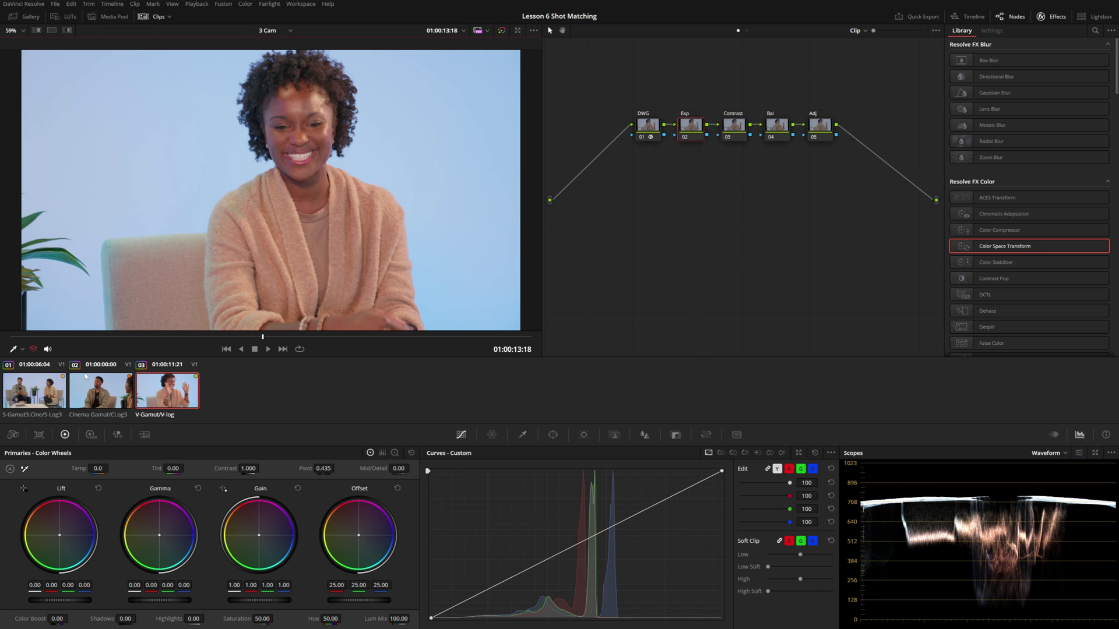
key("Home")
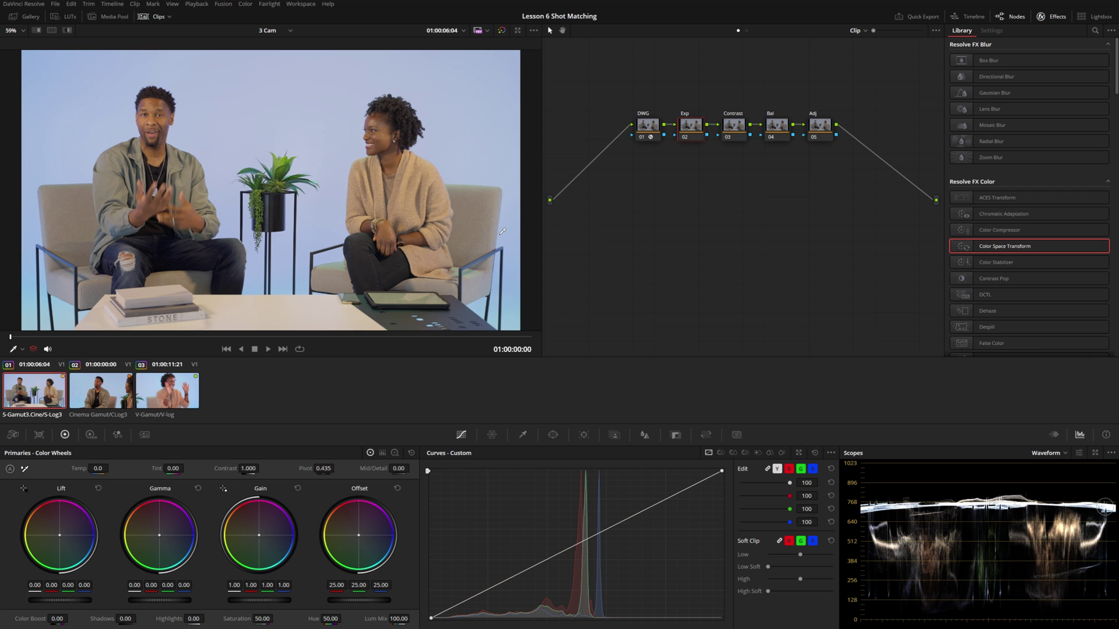
left_click(105, 396)
left_click(161, 396)
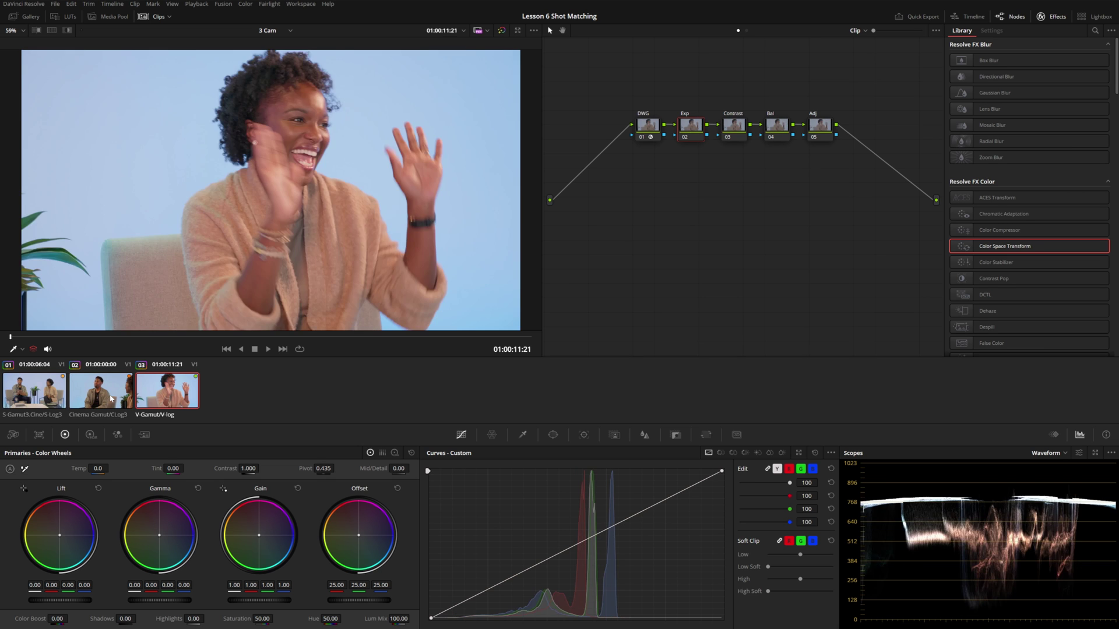
key("Up")
key("Up")
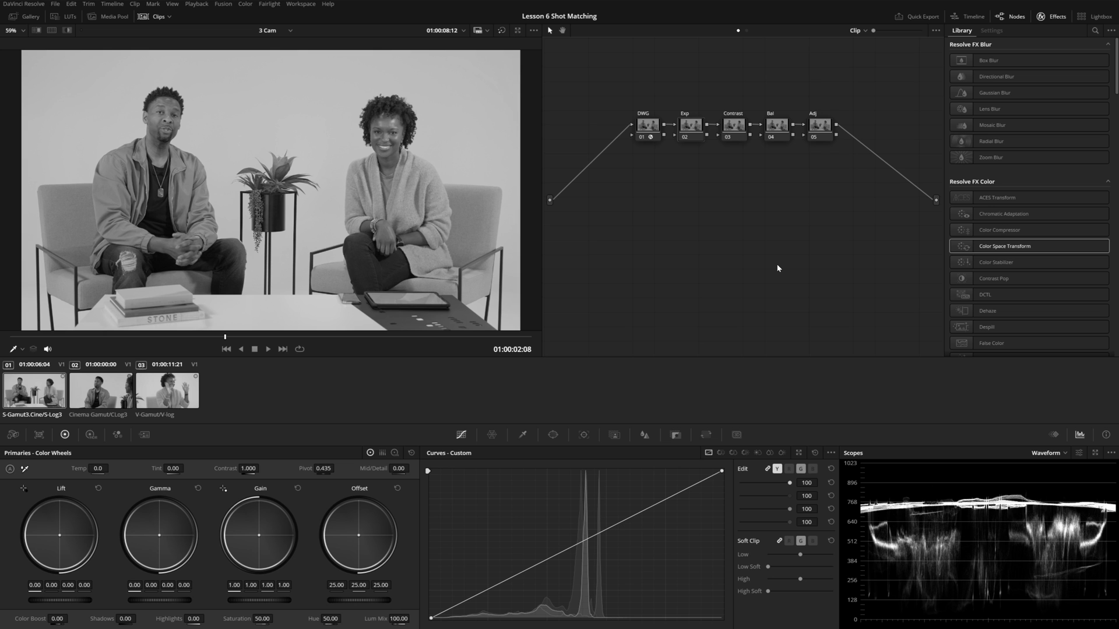
Step: Open the waveform scope in a floating window, place it clear of the nodes, and select the Exp node
key("ctrl+shift+w")
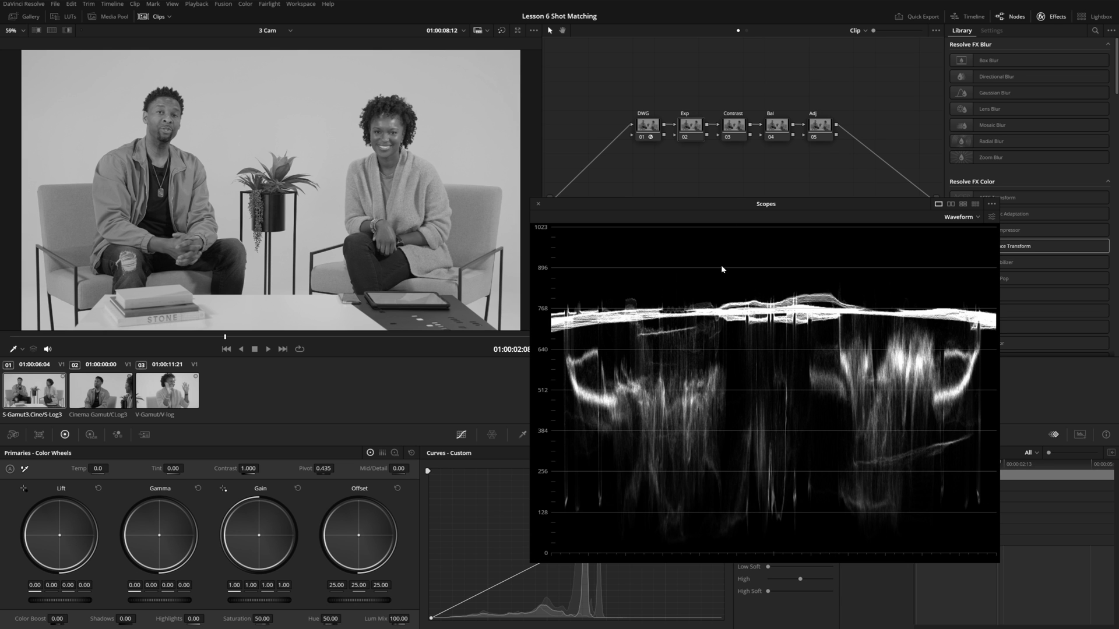
left_click_drag(736, 202, 725, 143)
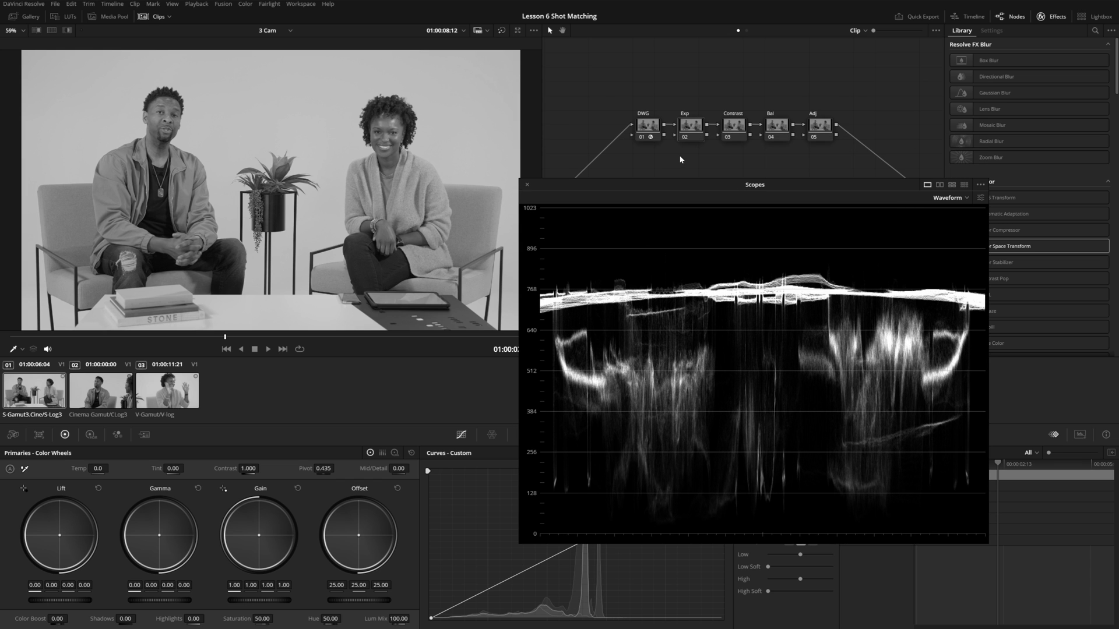
scroll(680, 157, "down", 1)
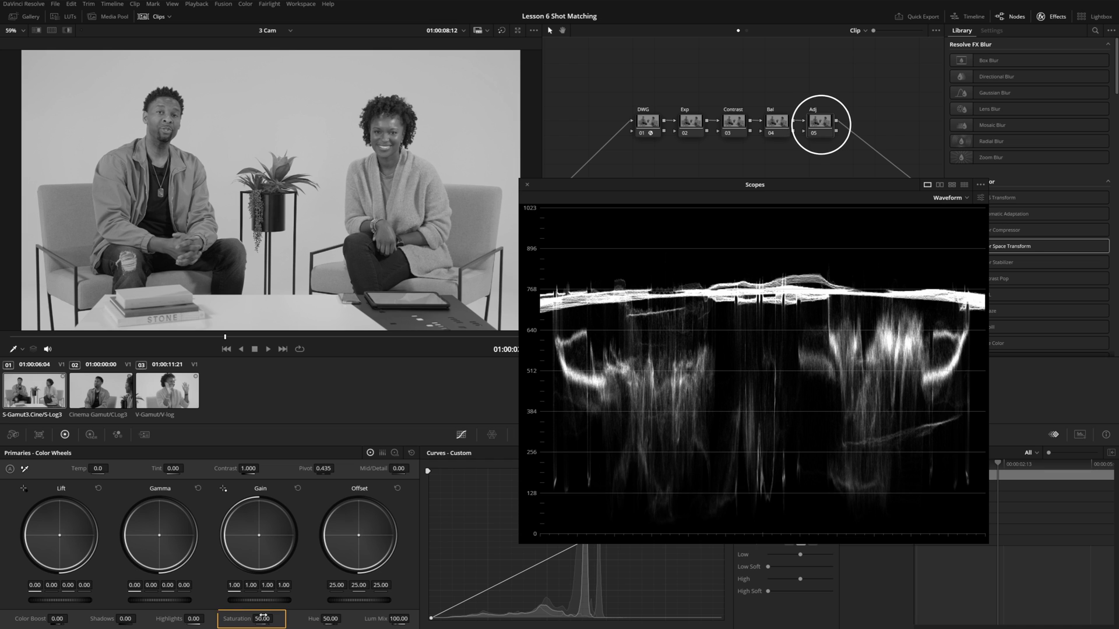
left_click(691, 131)
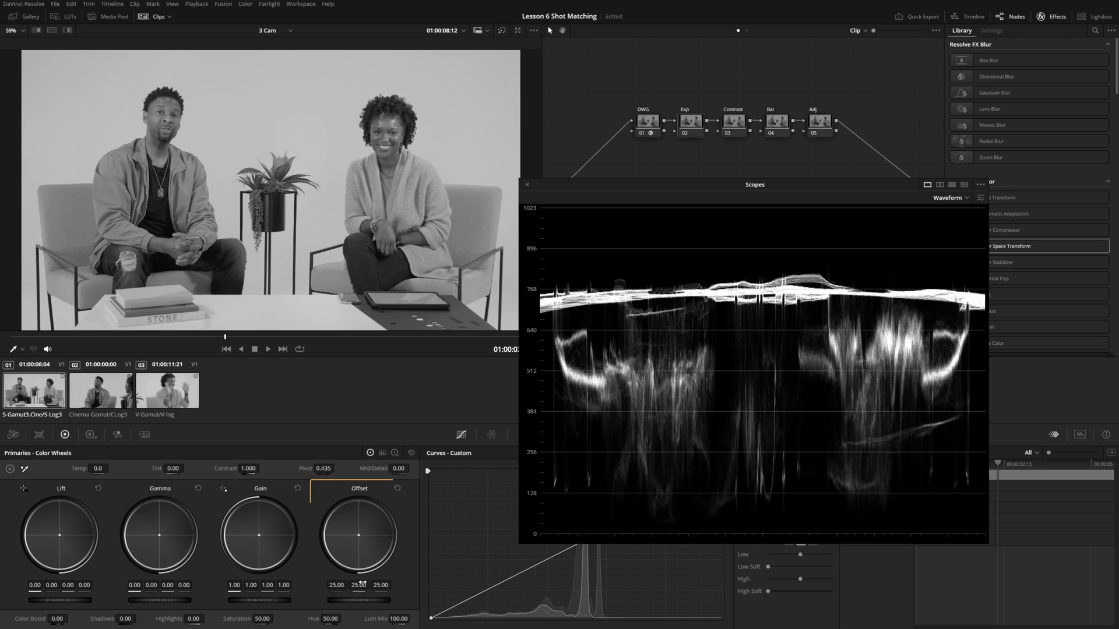
Step: Adjust the wide S-Log3 shot's exposure on the Exp node, setting the Offset to 25.55
mouse_move(359, 600)
left_mouse_down()
mouse_move(378, 600)
mouse_move(343, 600)
left_mouse_up()
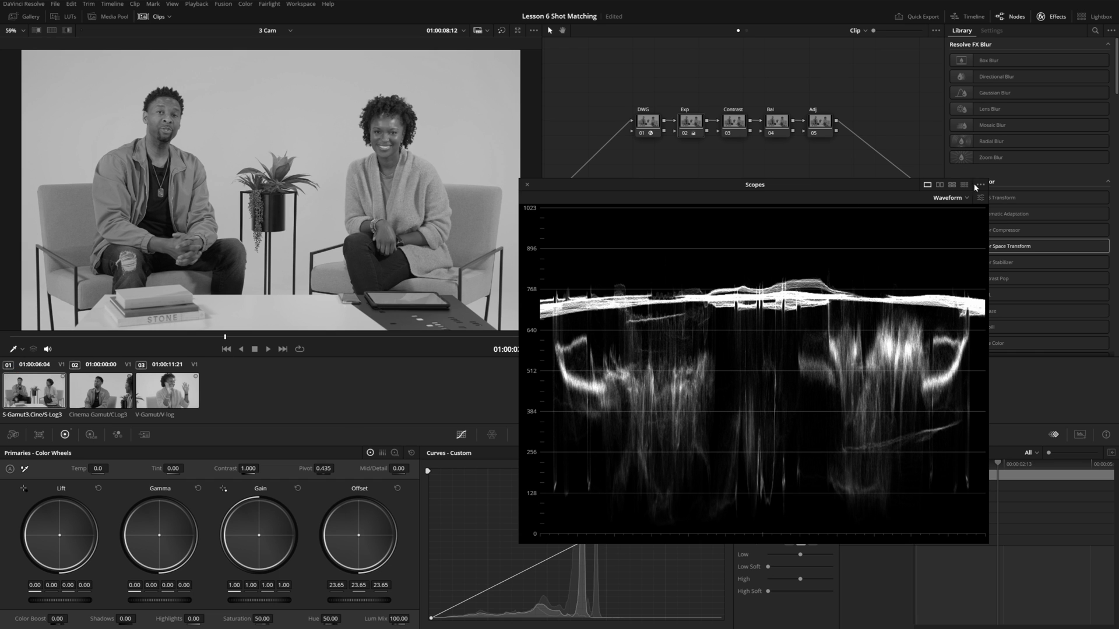
left_click(980, 184)
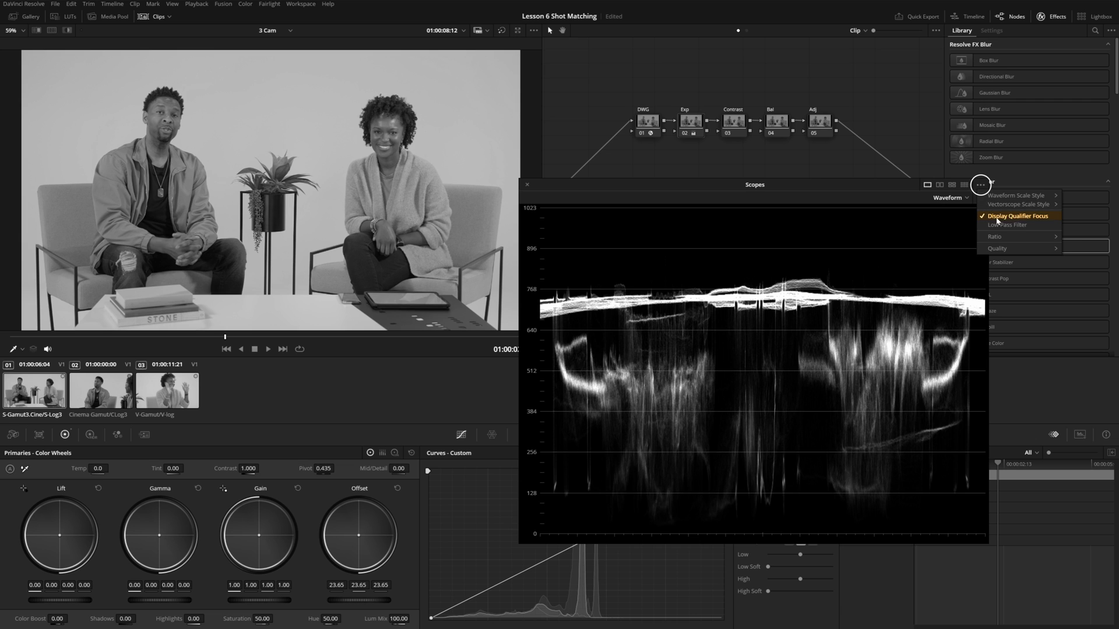
left_click(785, 190)
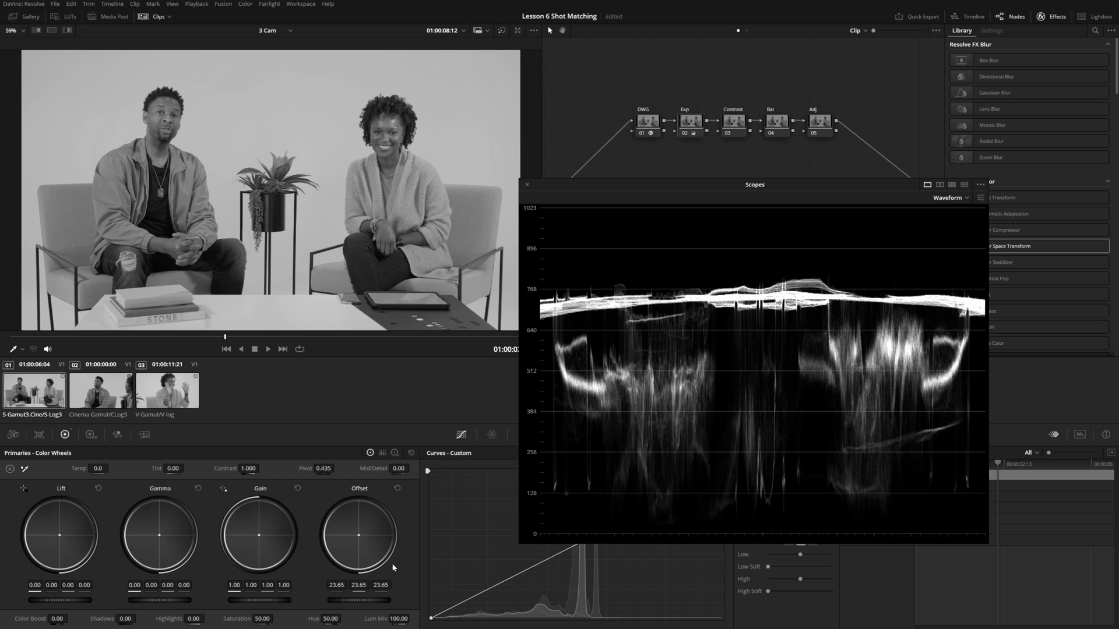
left_click_drag(350, 588, 378, 587)
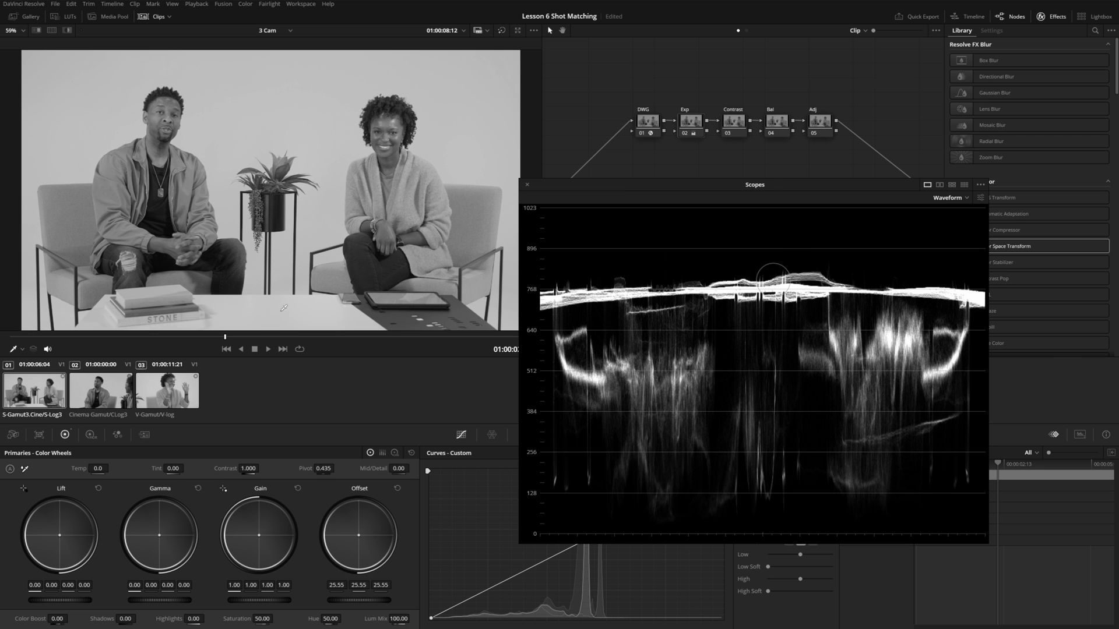
Step: Compare the background wall levels of the wide, CLog3 and V-log clips on the waveform, finishing on the wide shot
left_click(176, 392)
left_click(107, 394)
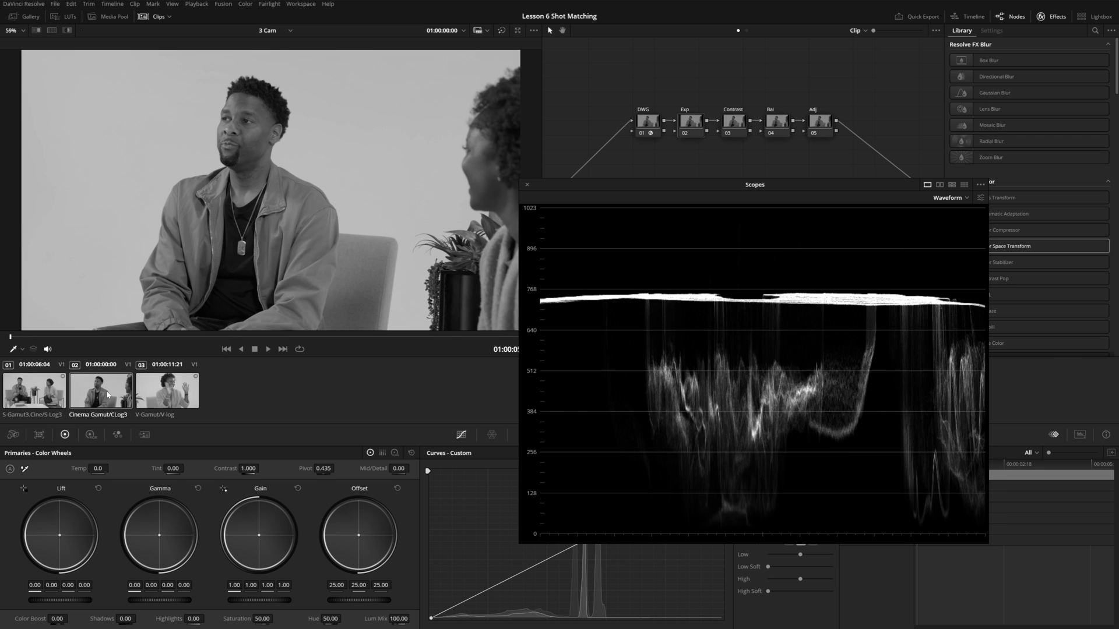
left_click(42, 395)
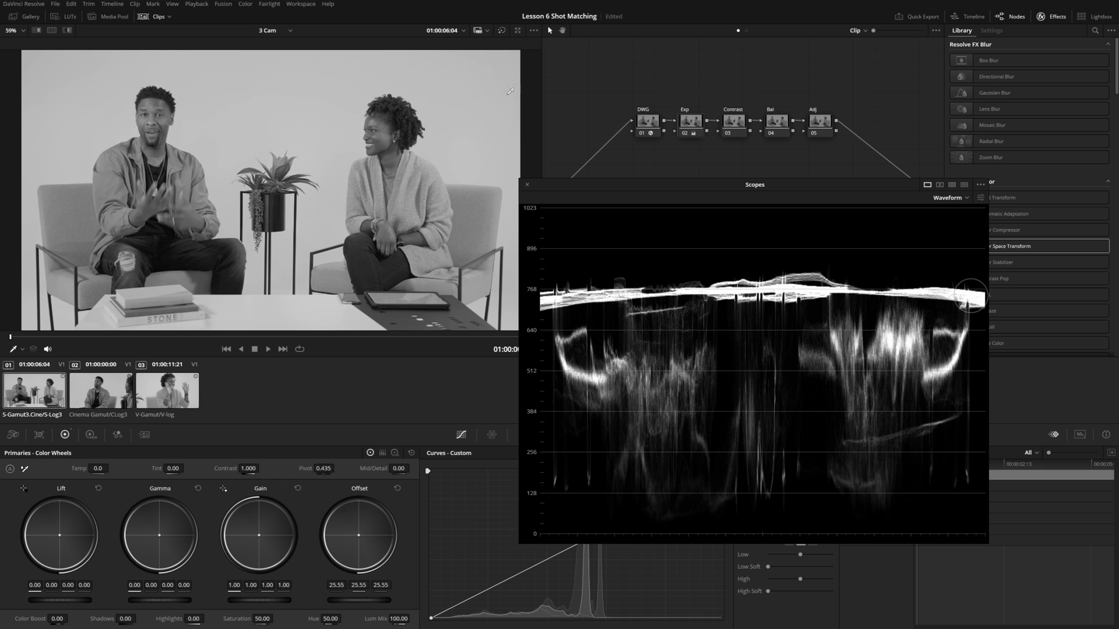
left_click(166, 391)
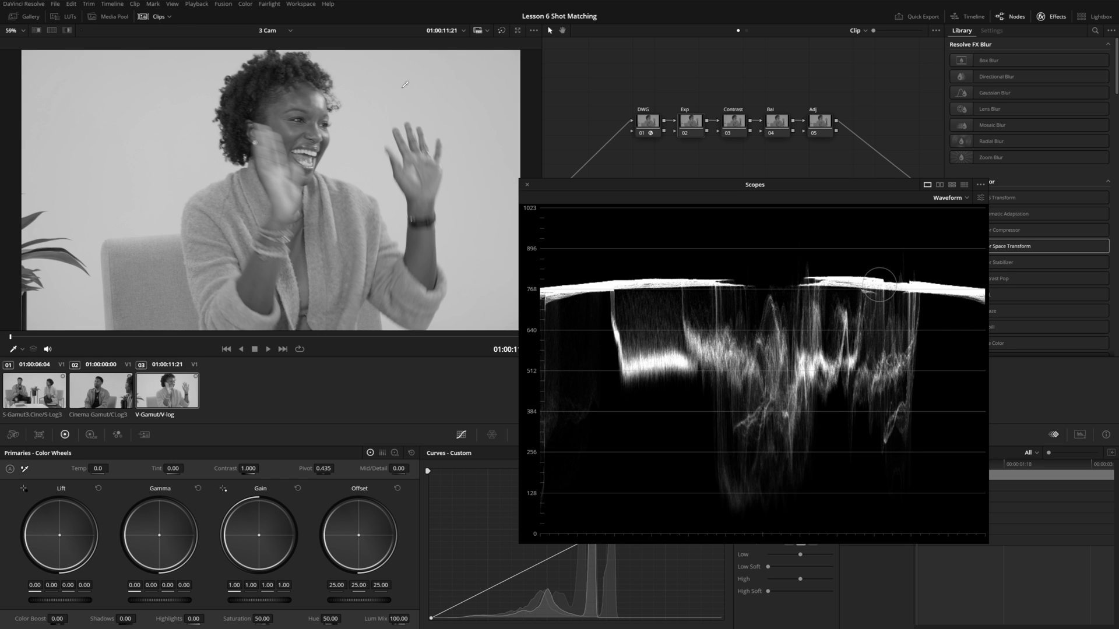
key("Up")
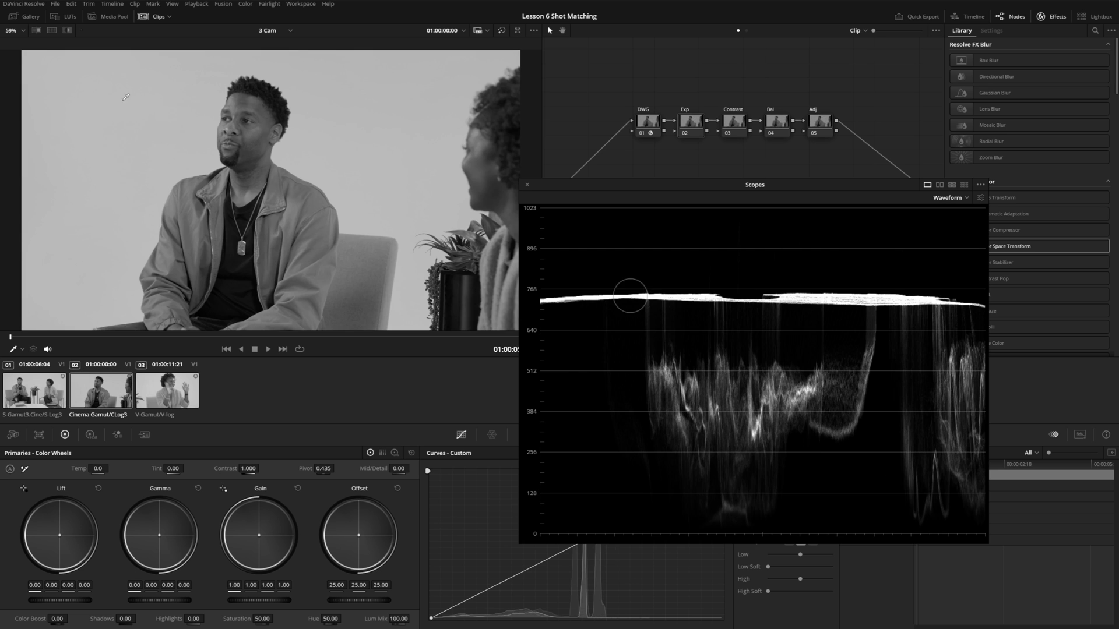
left_click(152, 397)
left_click(118, 395)
left_click(48, 386)
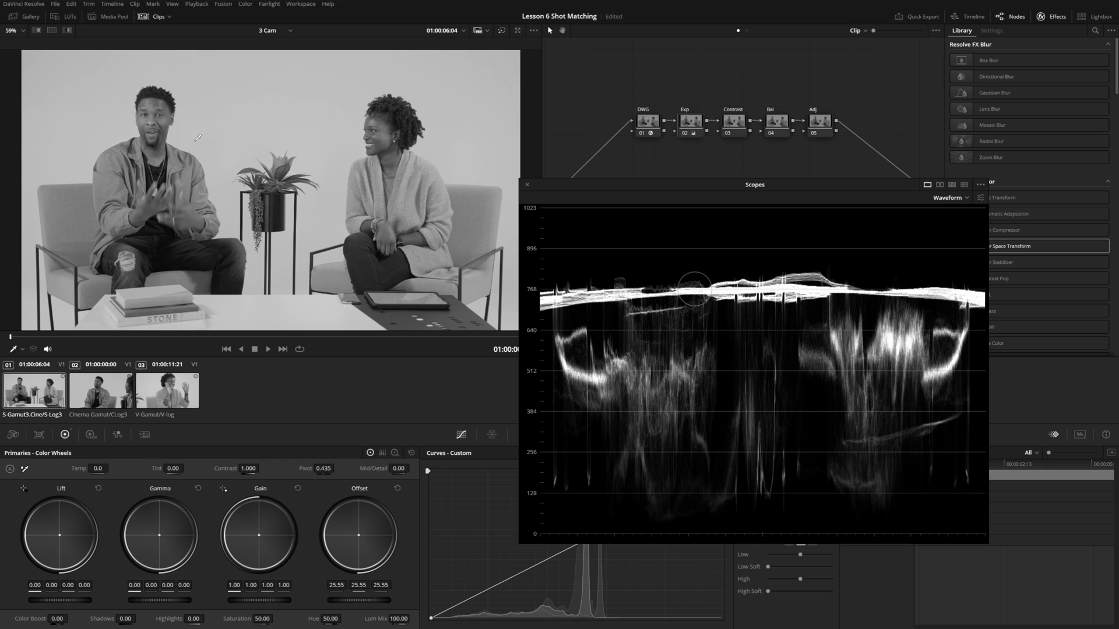
Step: On the wide shot's Contrast node, set Contrast to 1.172 and Pivot to 0.457
key("ctrl+z")
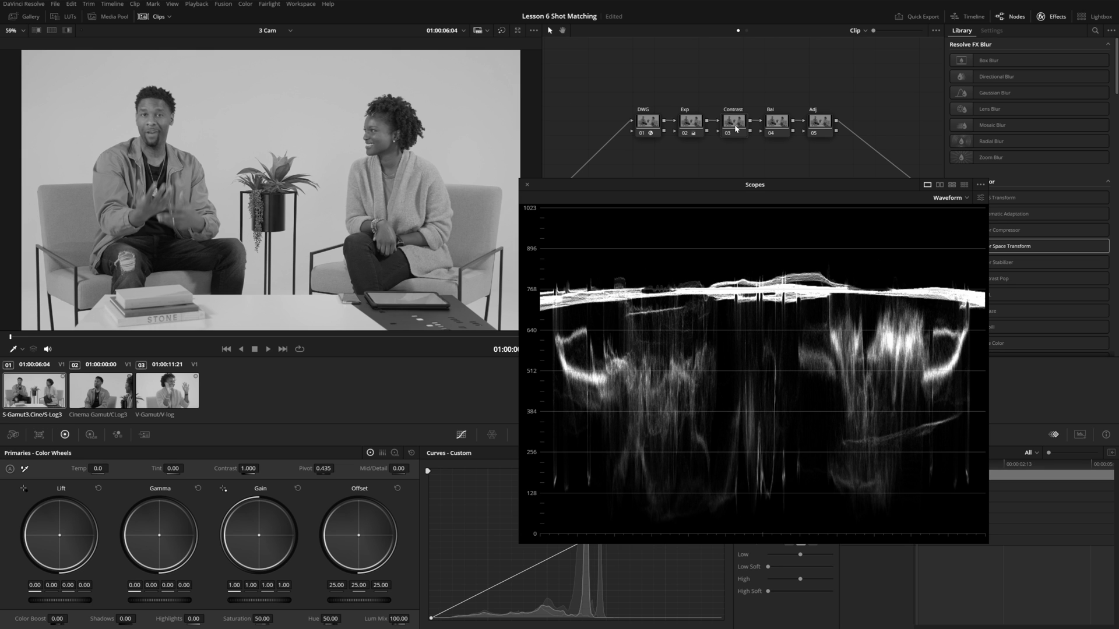
mouse_move(249, 469)
left_mouse_down()
mouse_move(355, 469)
mouse_move(345, 469)
left_mouse_up()
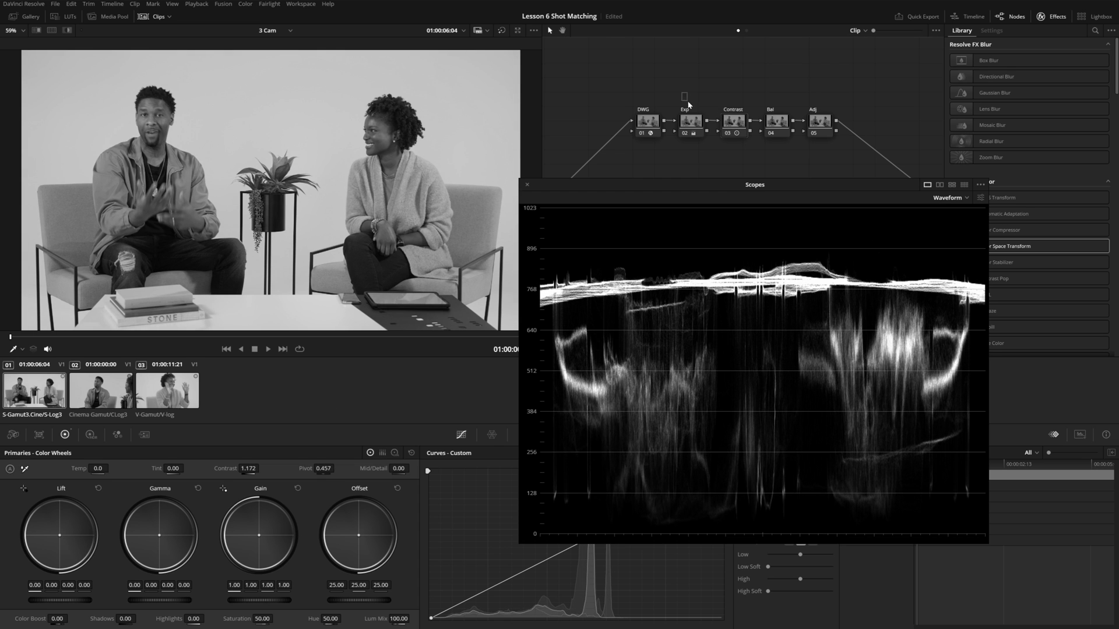
Step: Toggle the Exp and Contrast nodes together to compare the wide shot before and after, leaving both enabled and Contrast selected
left_click_drag(687, 95, 737, 146)
key("ctrl+d")
key("ctrl+d")
key("ctrl+d")
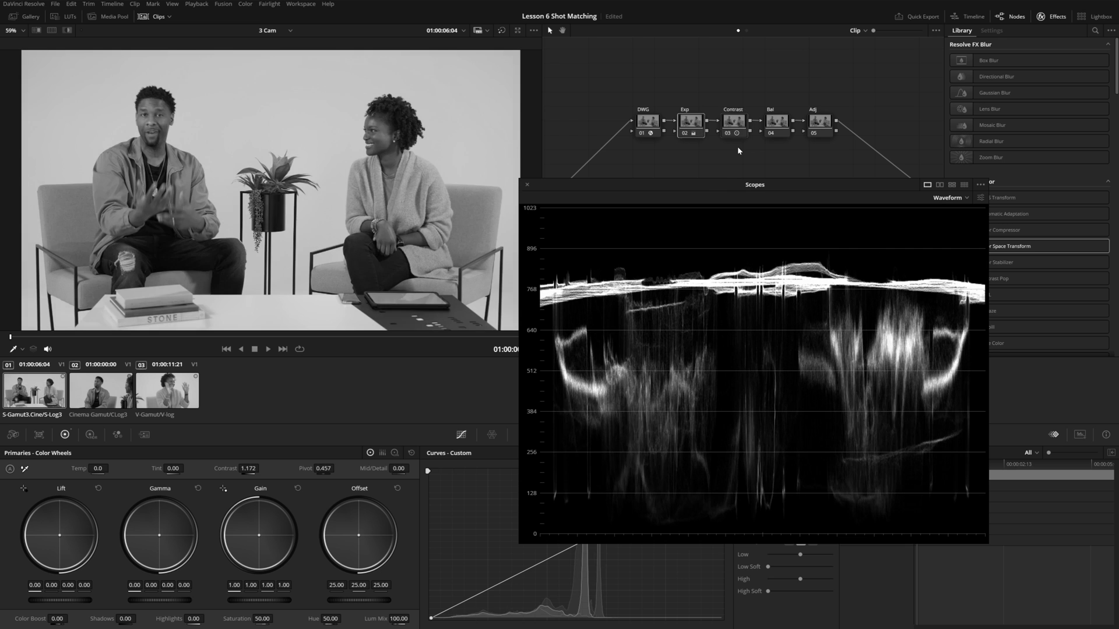
key("ctrl+d")
key("ctrl+d")
key("ctrl+d")
key("ctrl+d")
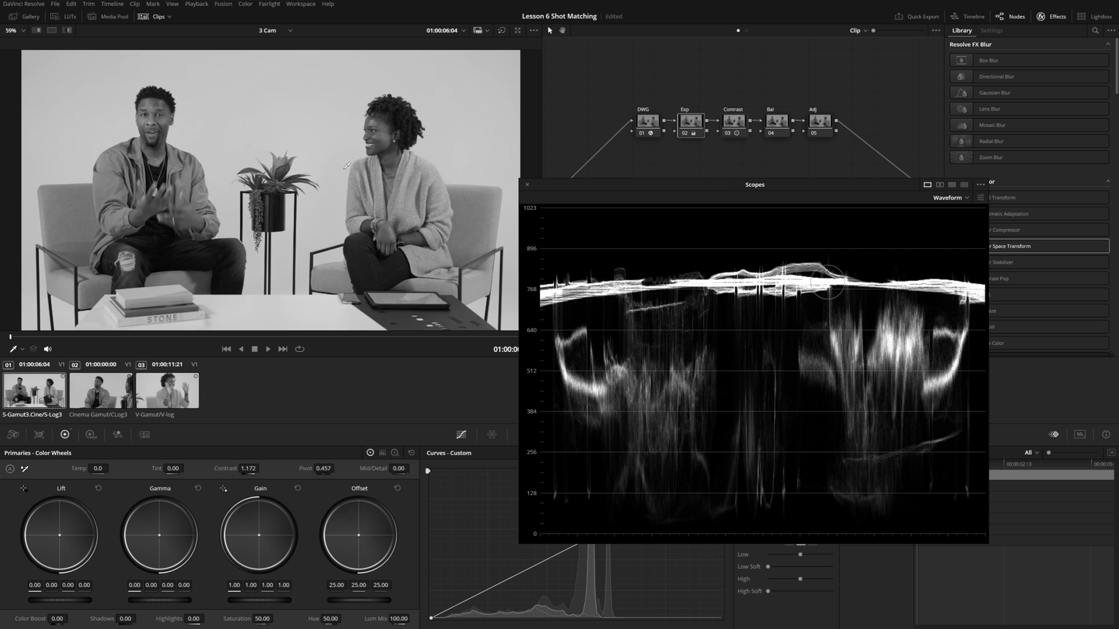
key("ctrl+d")
key("ctrl+d")
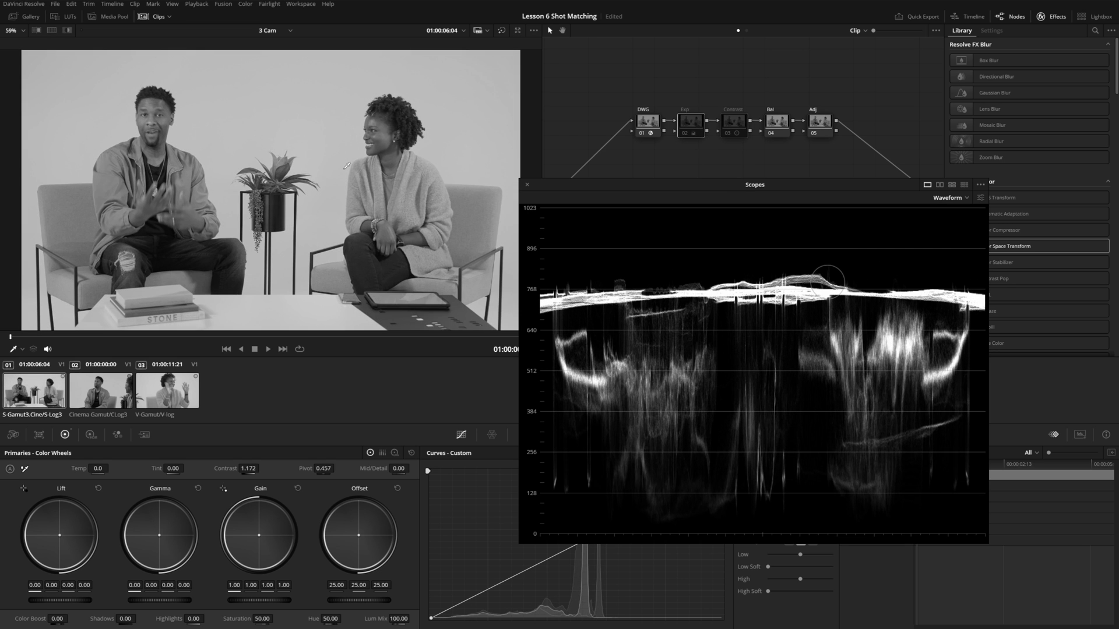
key("ctrl+d")
key("ctrl+d")
key("ctrl+d")
left_click(698, 123)
left_click(736, 124)
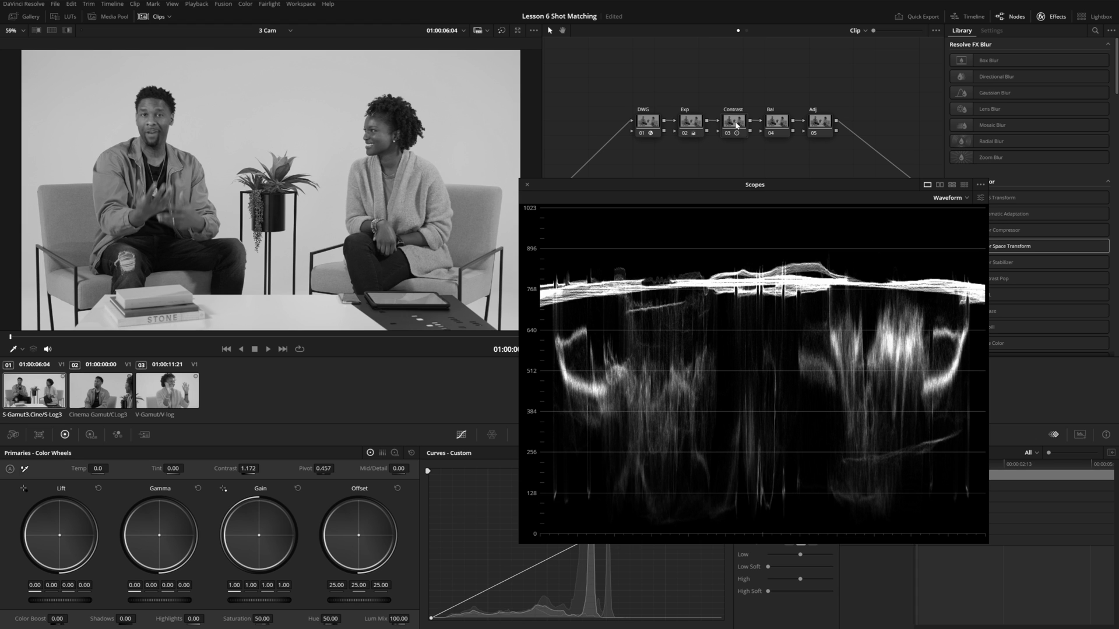
Step: Grab a still of the graded wide shot, check it in the gallery, and close the gallery
right_click(266, 180)
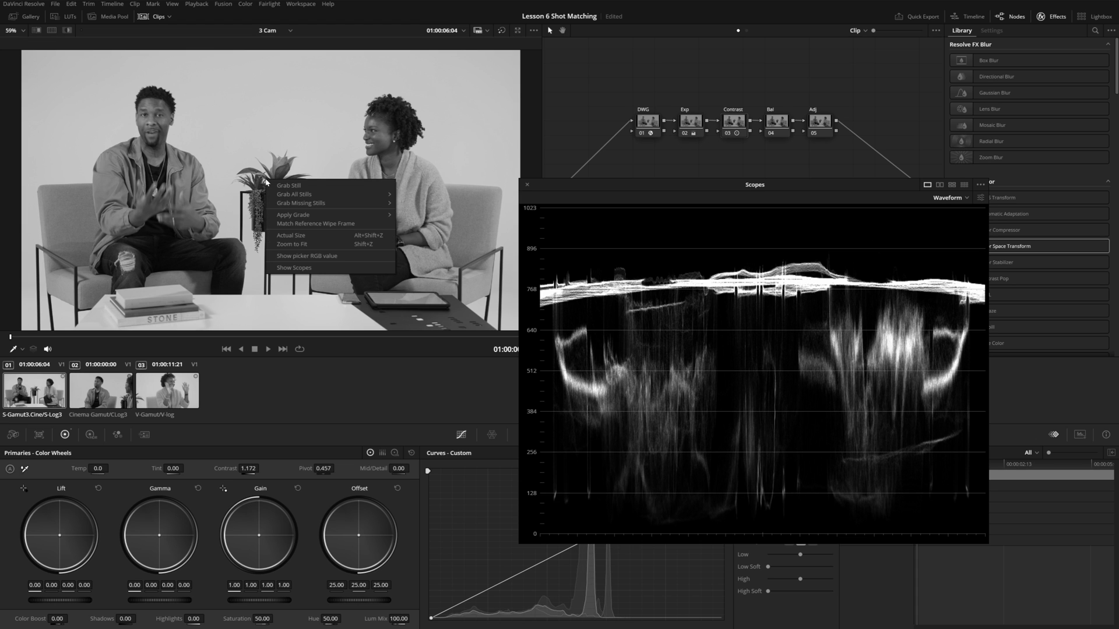
left_click(291, 186)
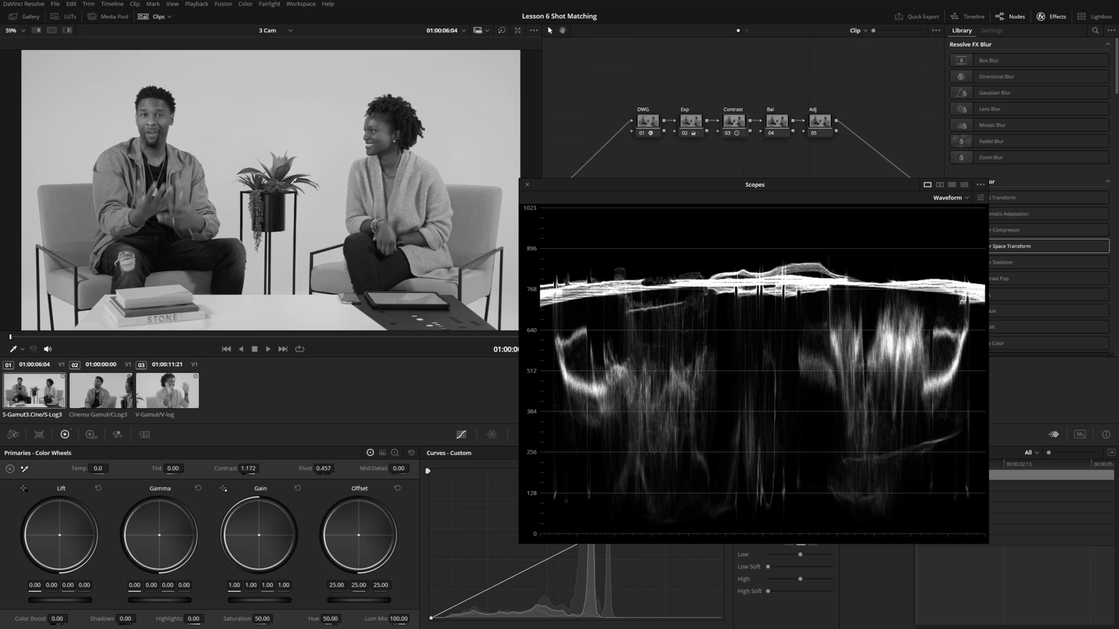
left_click(29, 16)
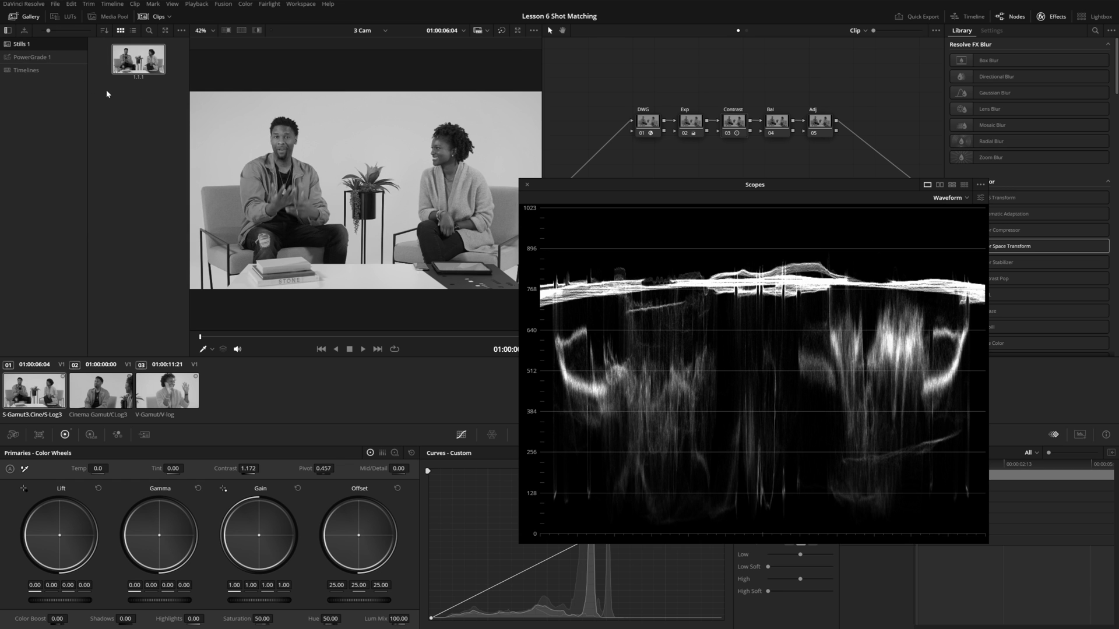
left_click(29, 16)
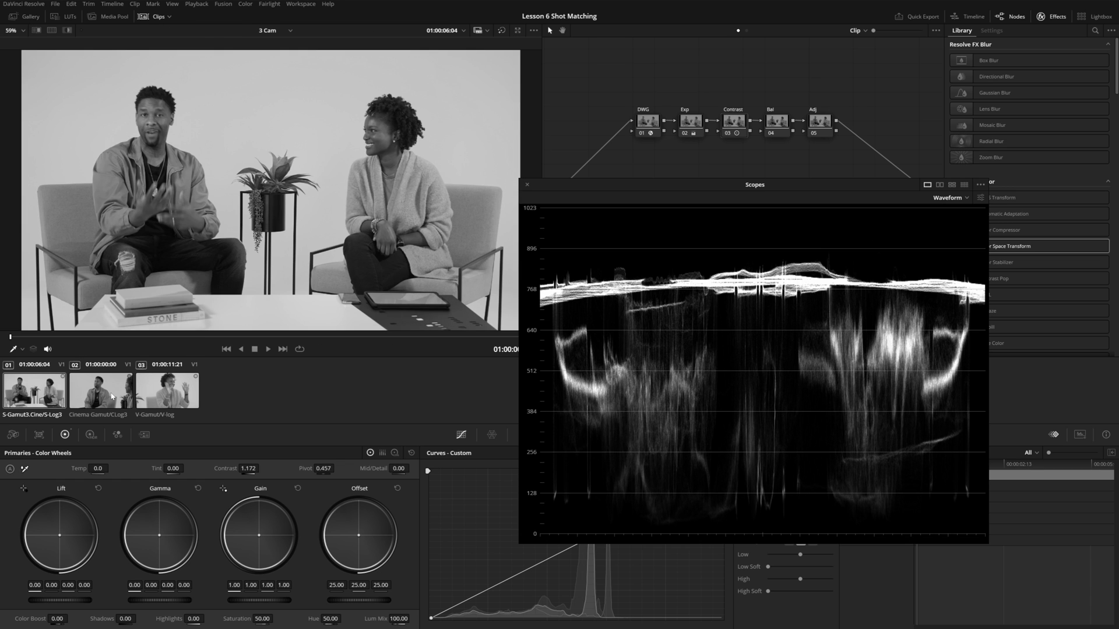
Step: Paste the wide shot's contrast adjustment onto the CLog3 clip's Contrast node and select its Exp node
left_click(113, 397)
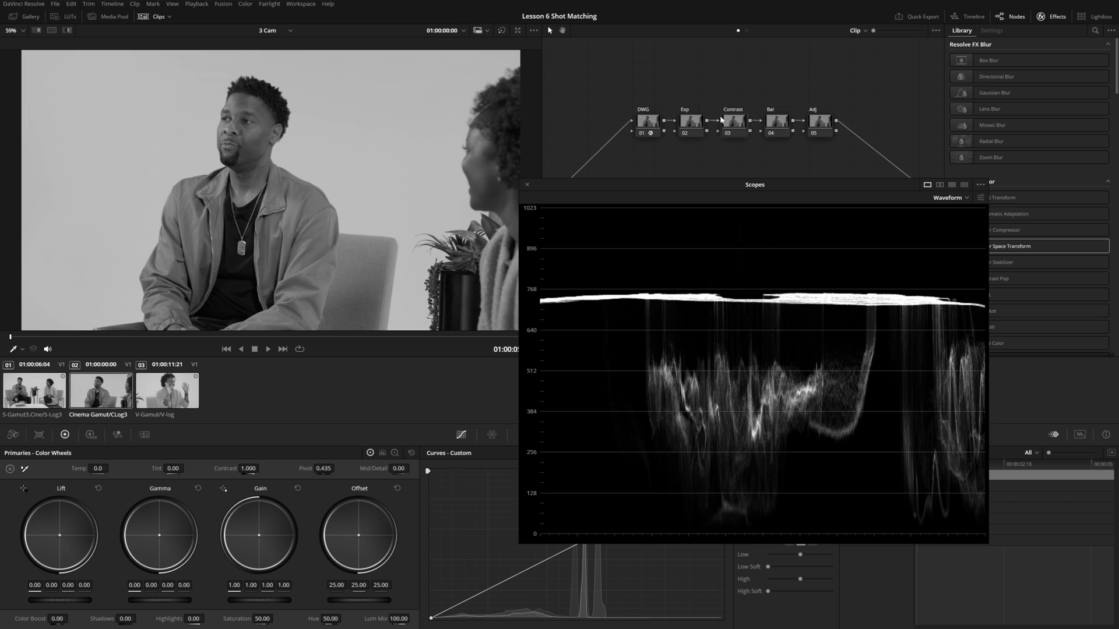
key("ctrl+v")
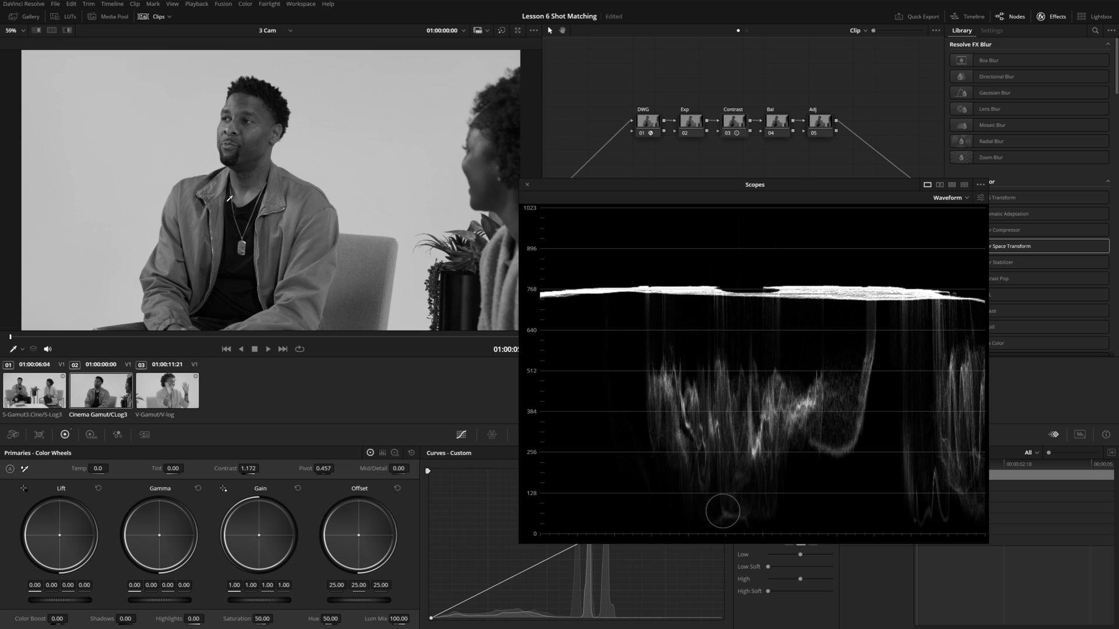
key("ctrl+z")
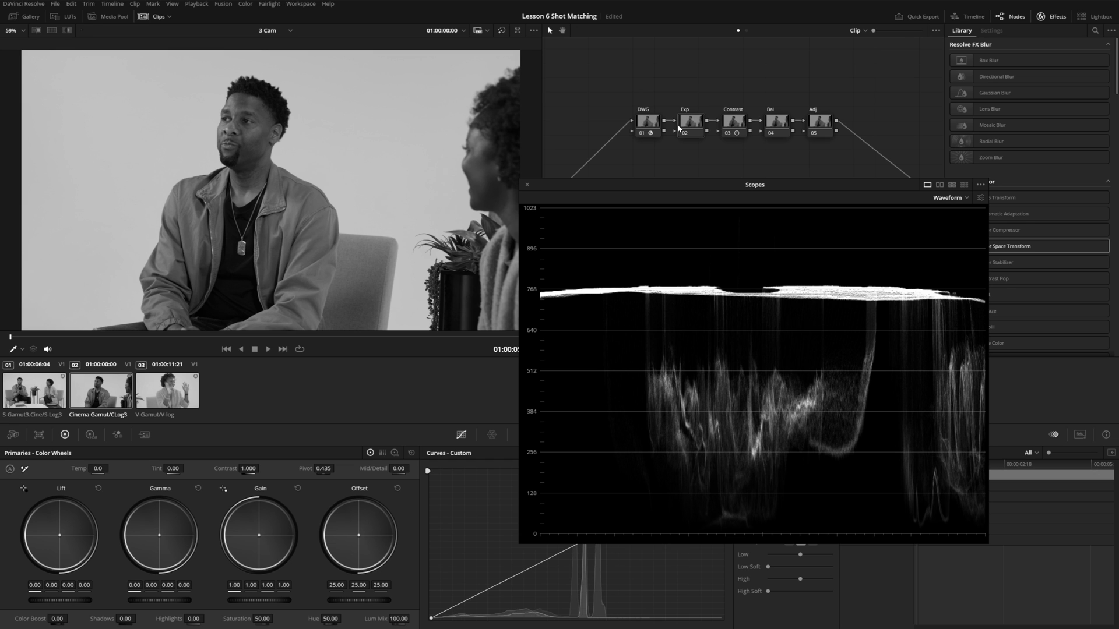
Step: Wipe the wide-shot still against the CLog3 close-up beside the man's face and set the Exp Offset to 27.50
left_click(37, 30)
left_click_drag(277, 181, 152, 160)
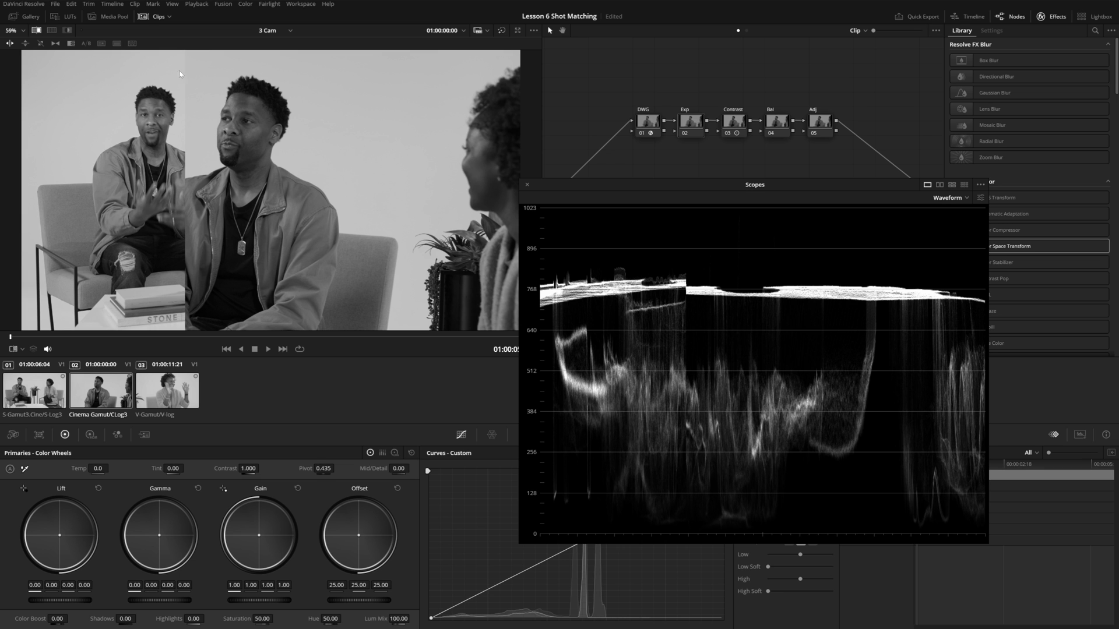
left_click_drag(345, 593, 376, 593)
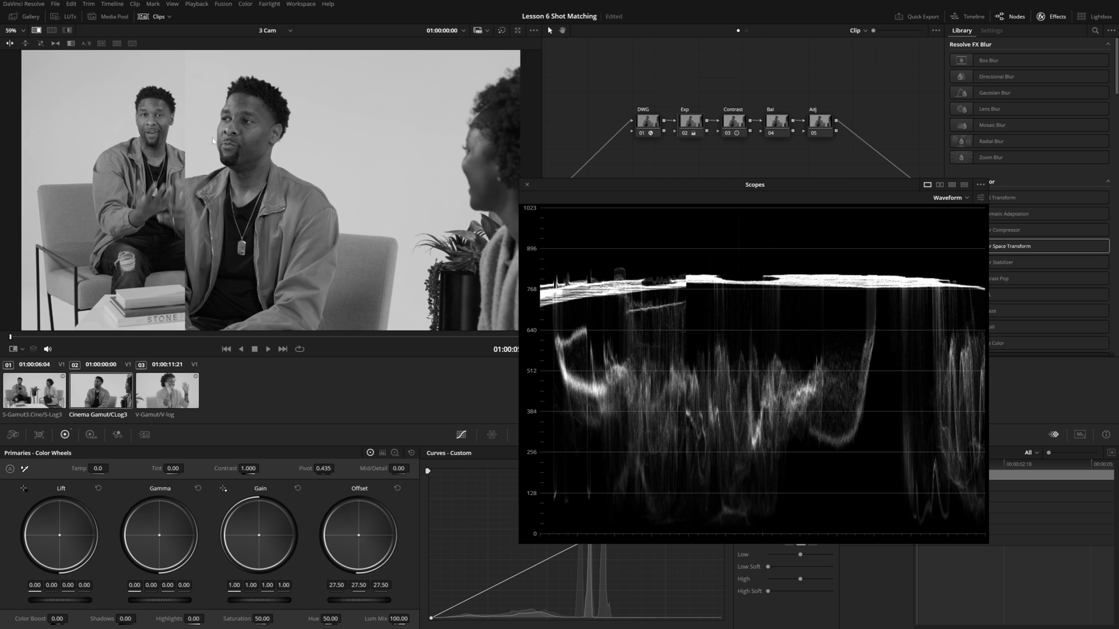
Step: Compare the man's face in both shots up close on a mid-clip frame and fine-tune the Exp Offset to 27.85
scroll(162, 131, "up", 6)
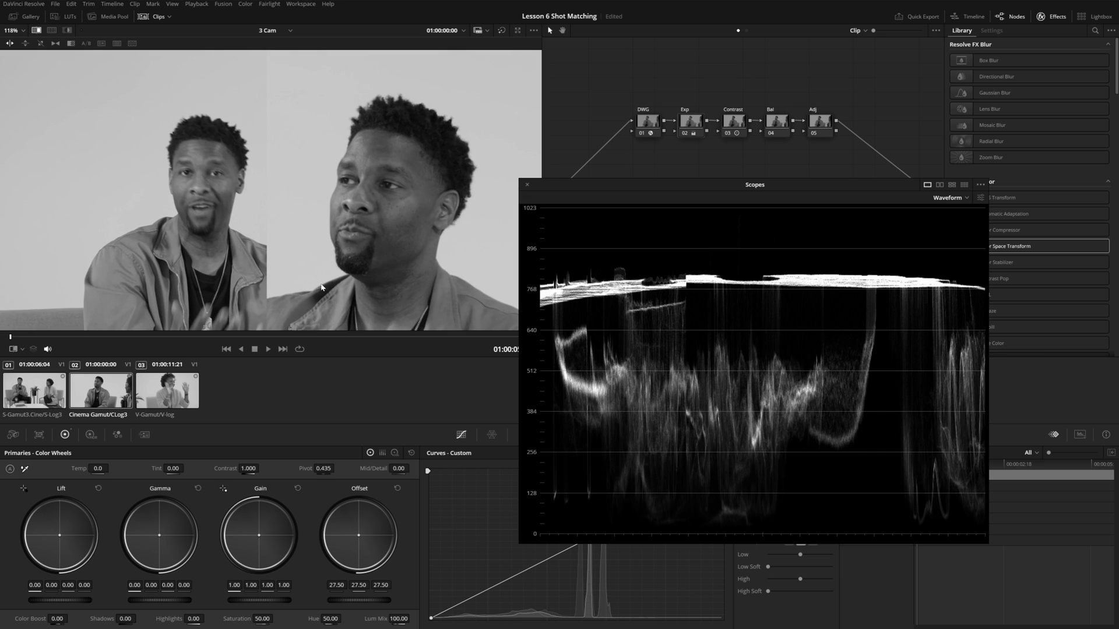
left_click_drag(217, 337, 210, 337)
key("Left")
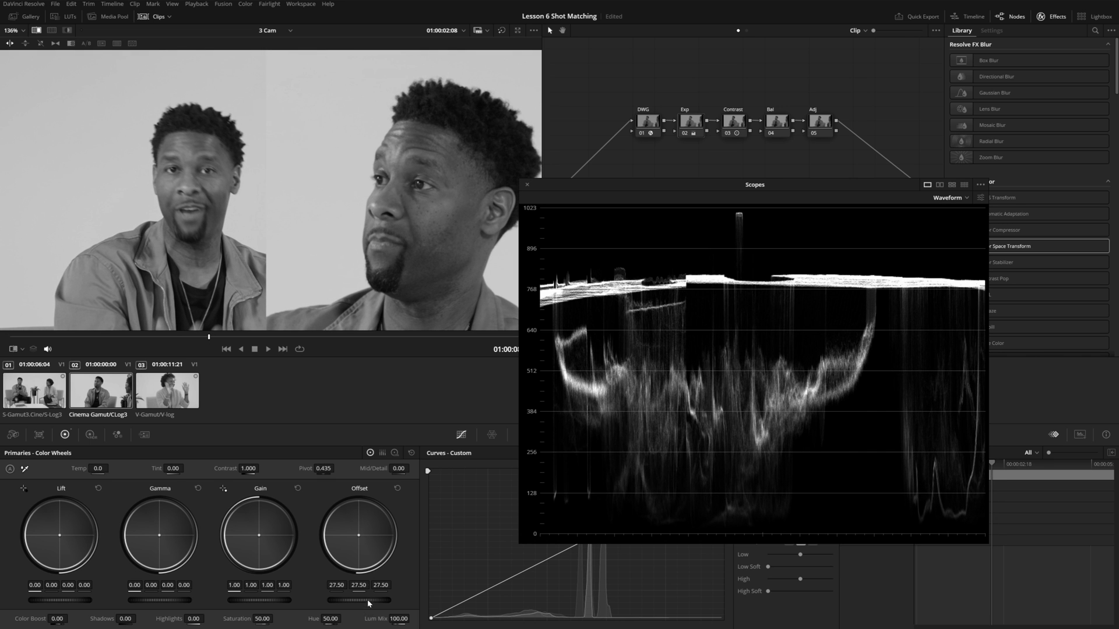
left_click_drag(371, 597, 380, 597)
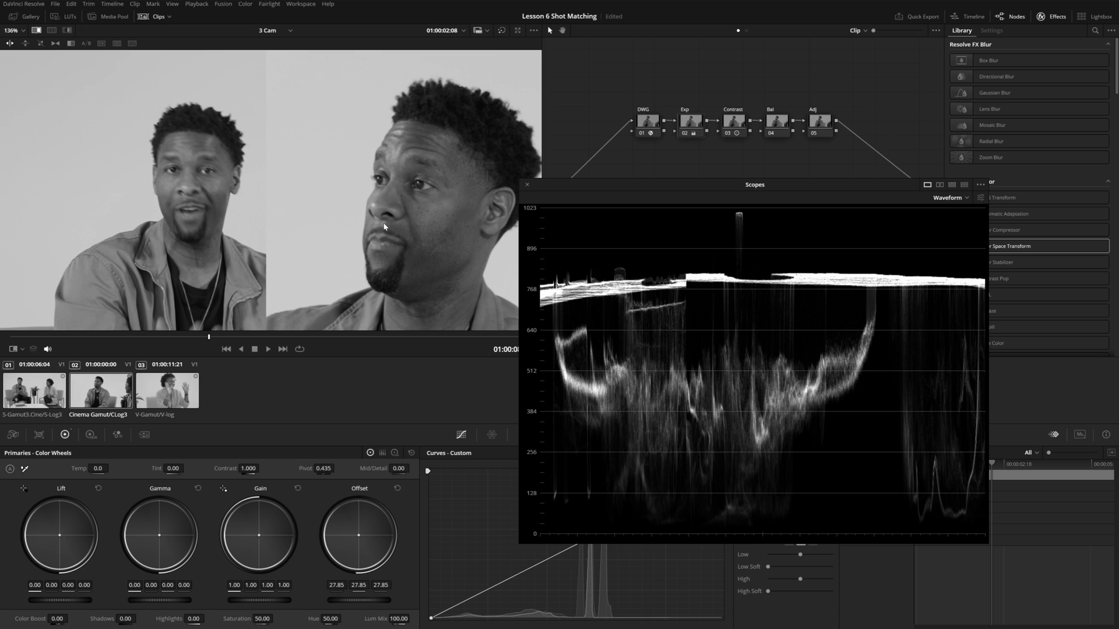
Step: Close the floating scopes and pan the CLog3 close-up rightward with Input Sizing, clear of the wiped still
key("shift+z")
key("ctrl+shift+w")
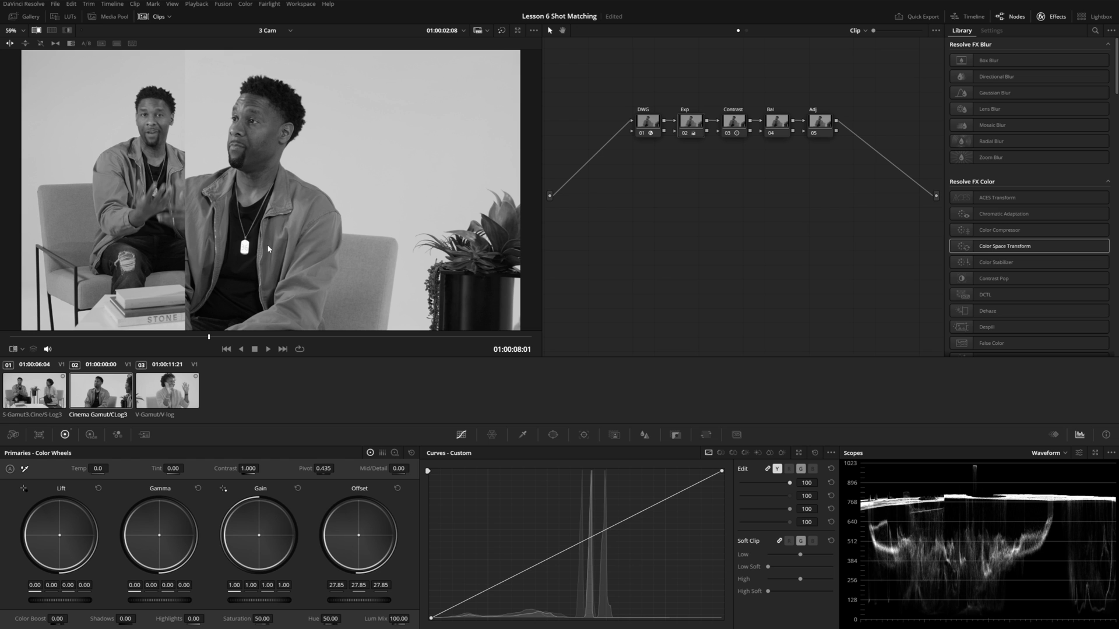
left_click(705, 436)
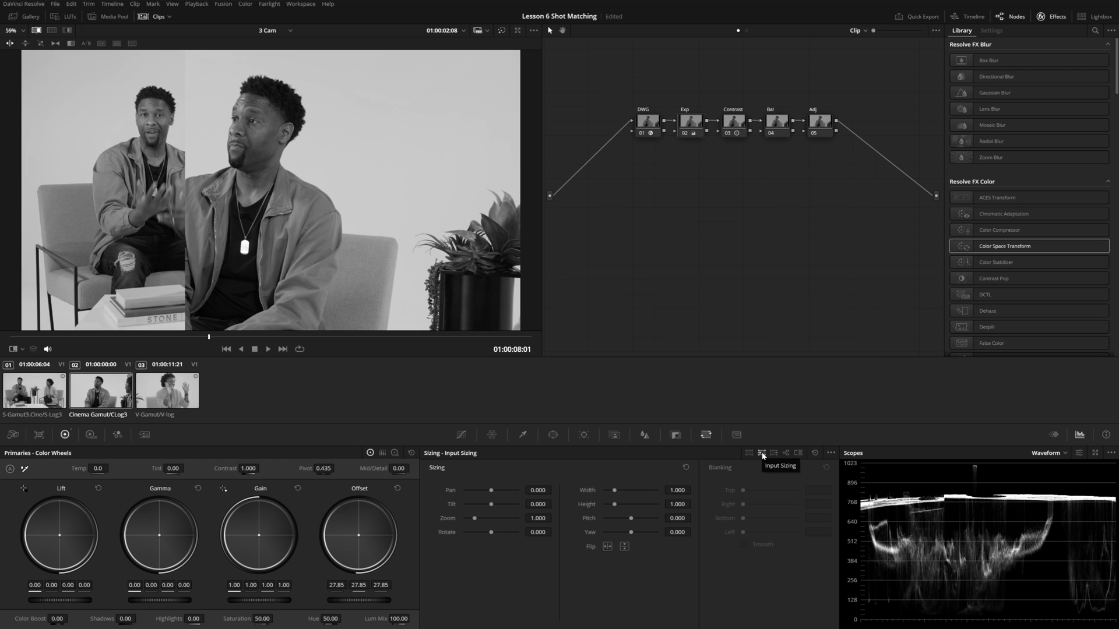
left_click_drag(542, 491, 1017, 491)
Step: Set the Reference Sizing Pan of the still to -42.500 and move the wipe edge so both men show side by side
left_click(798, 453)
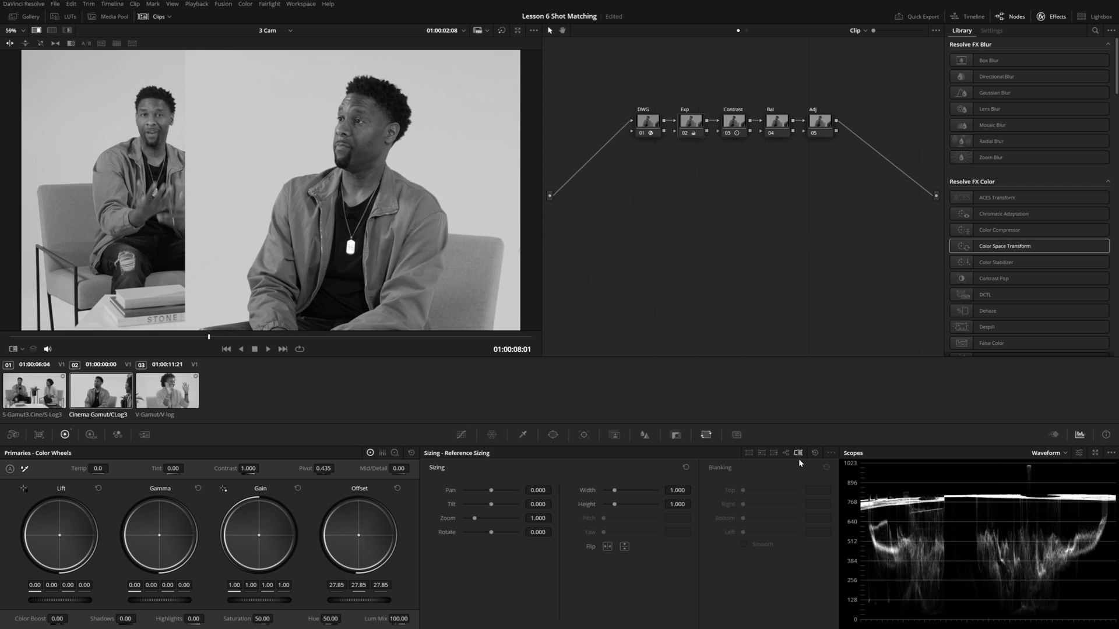
left_click_drag(545, 490, 525, 490)
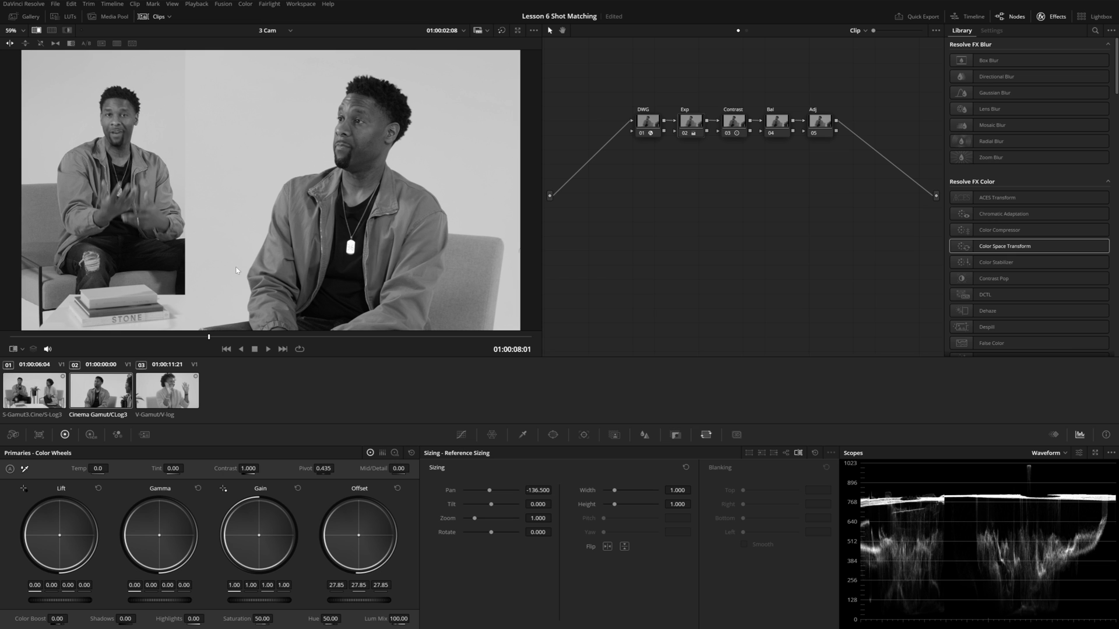
left_click_drag(185, 207, 248, 206)
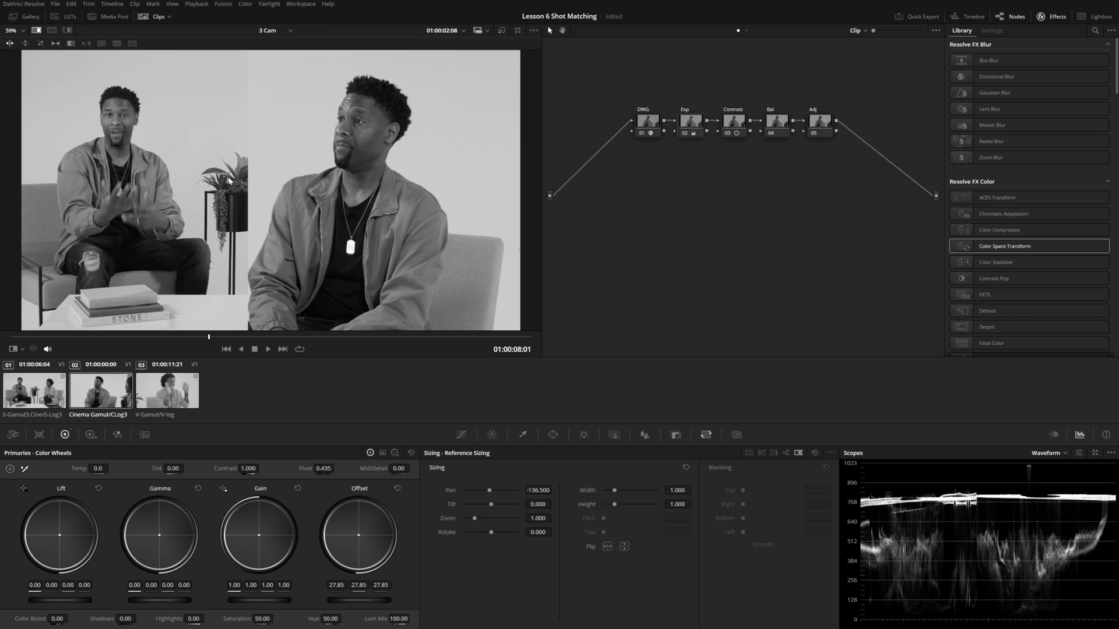
left_click_drag(539, 490, 527, 489)
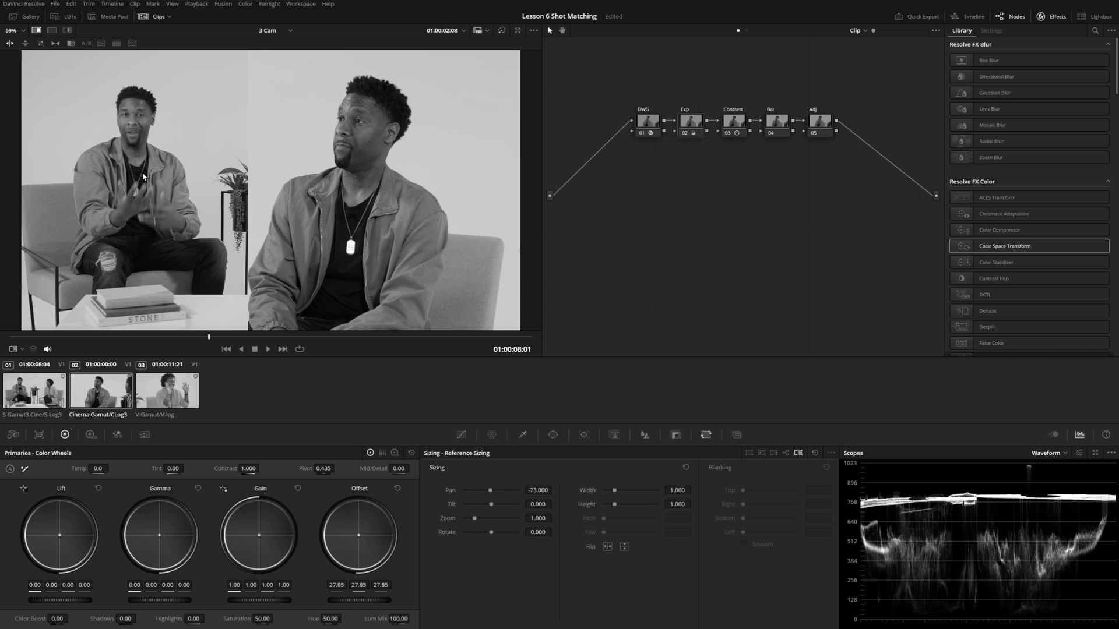
left_click_drag(537, 490, 553, 490)
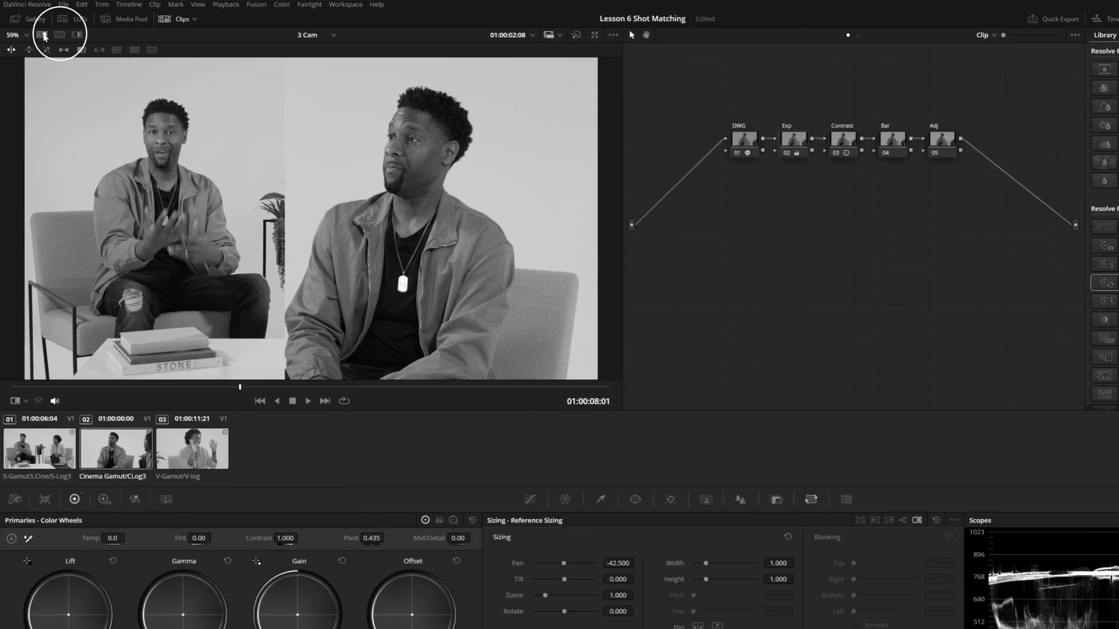
Step: Compare the clips in a Neighbor Clips split screen and reset the CLog3 close-up's Input Sizing
left_click(51, 29)
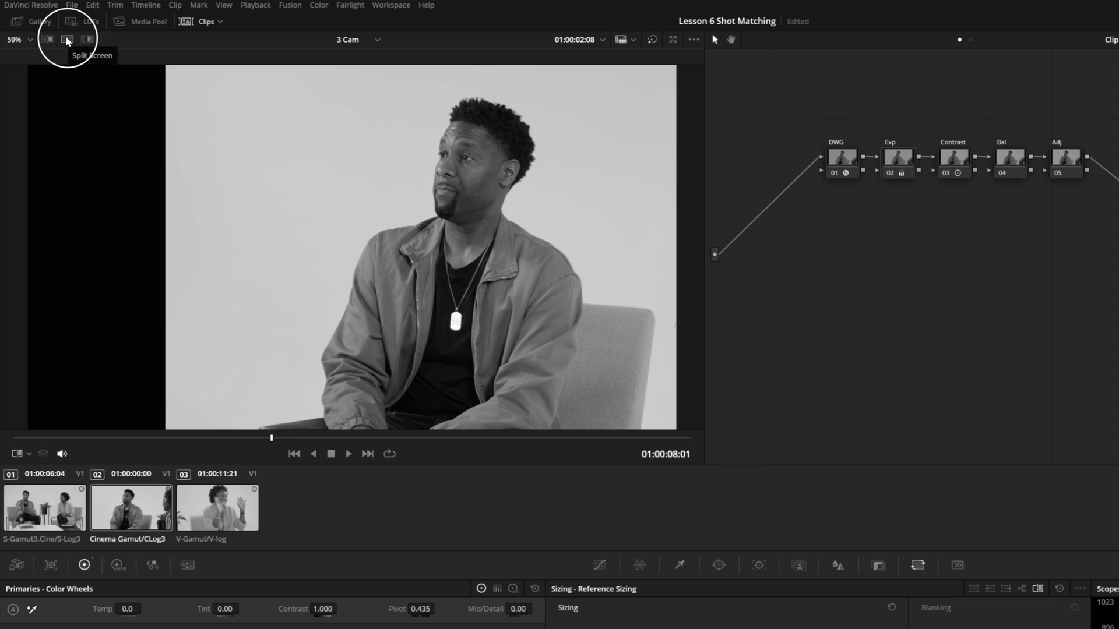
left_click(63, 58)
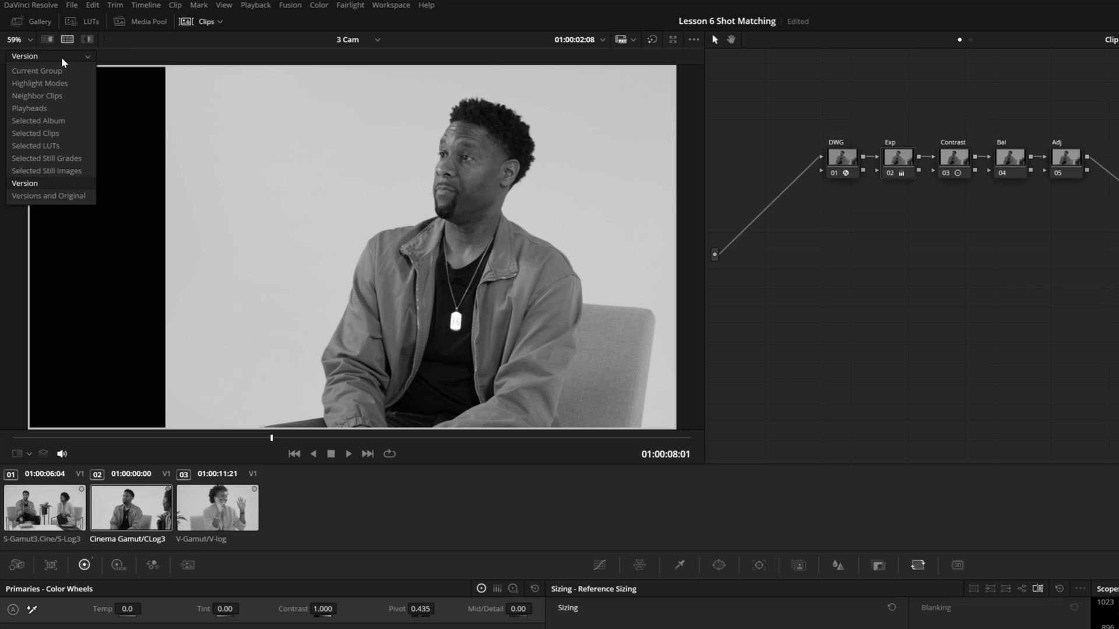
left_click(41, 98)
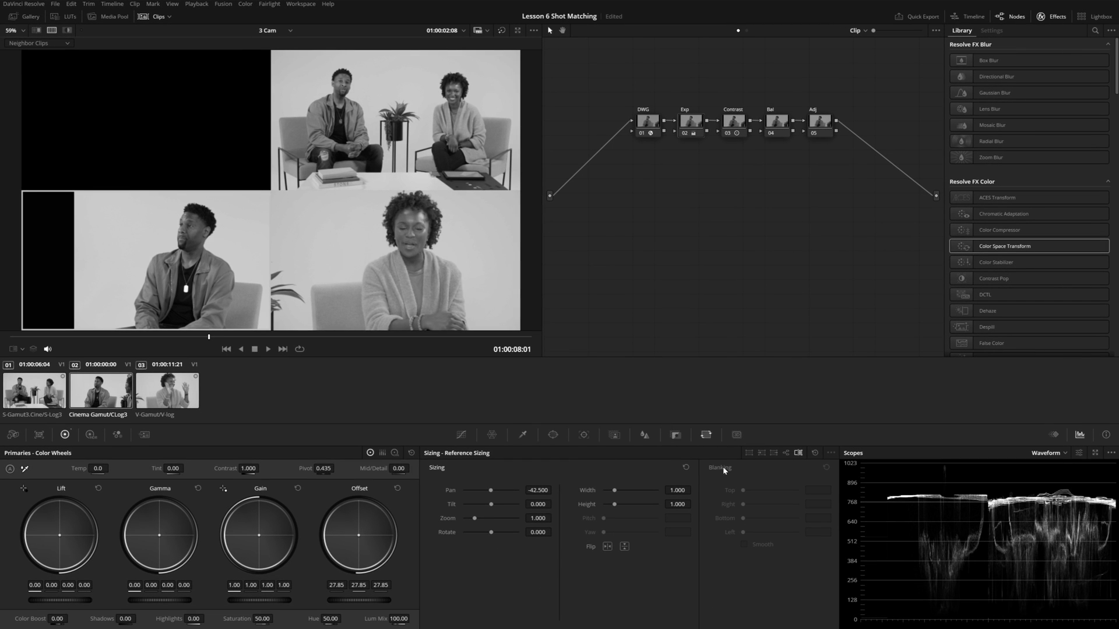
left_click(761, 453)
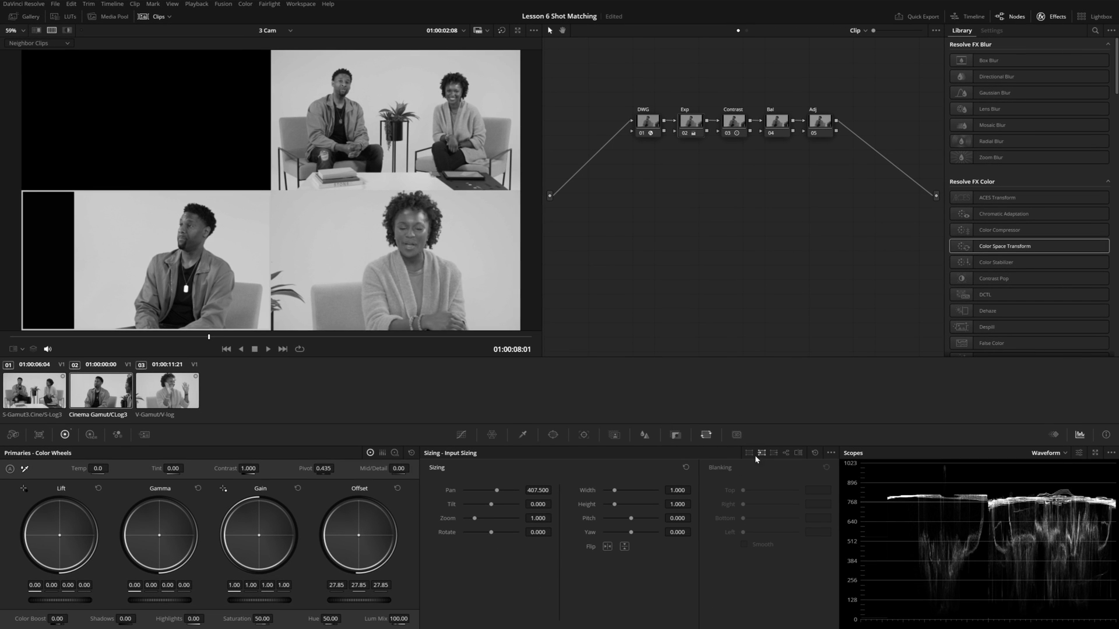
left_click(686, 467)
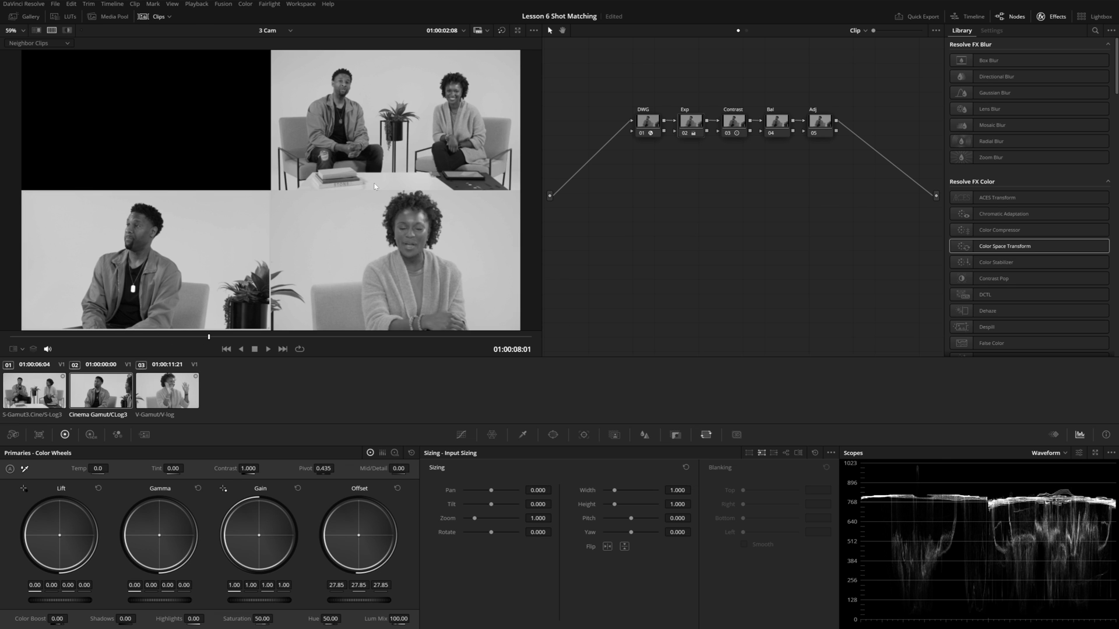
Step: Set the CLog3 close-up's Exp Offset to 26.95 against the enlarged waveform and flip between it and the wide shot in full view
key("ctrl+shift+w")
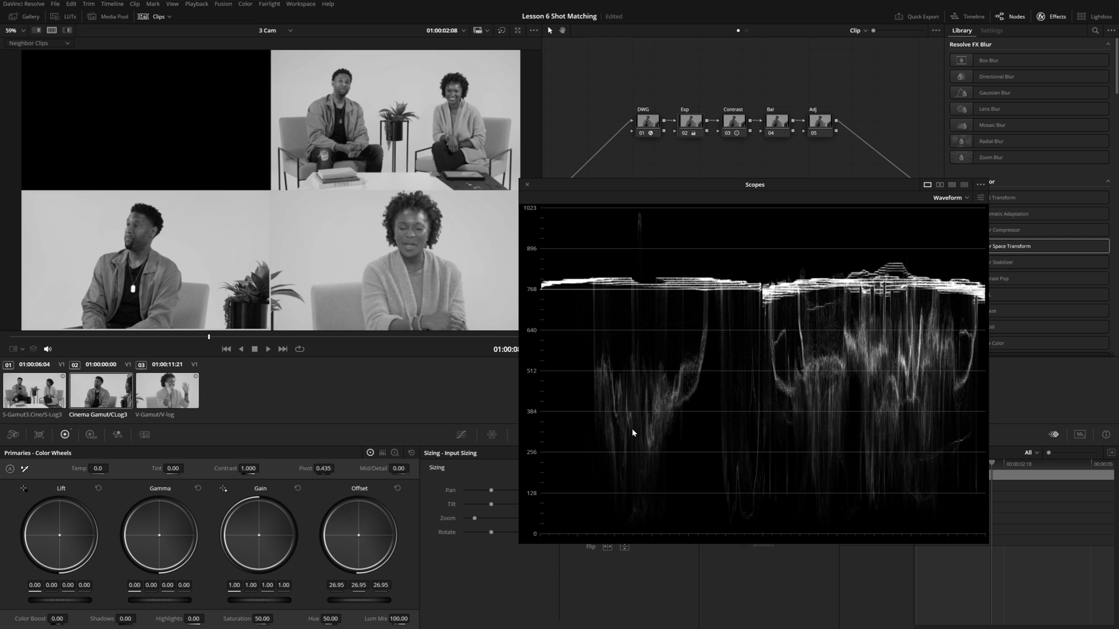
left_click(51, 31)
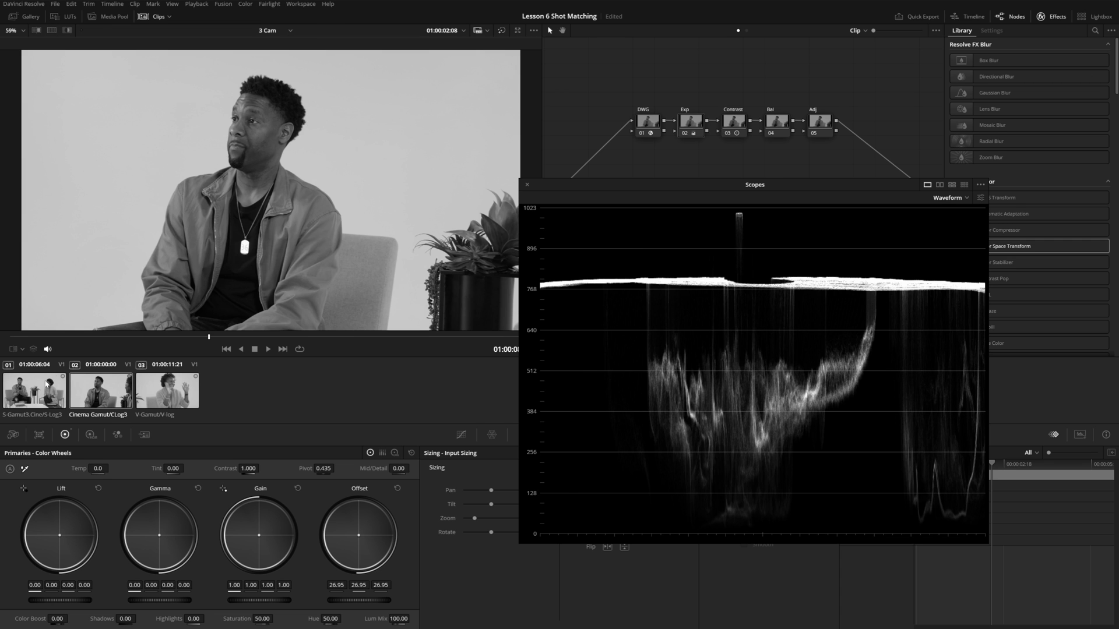
left_click(46, 383)
key("Down")
key("Up")
key("Down")
key("Up")
key("Down")
key("Up")
key("Down")
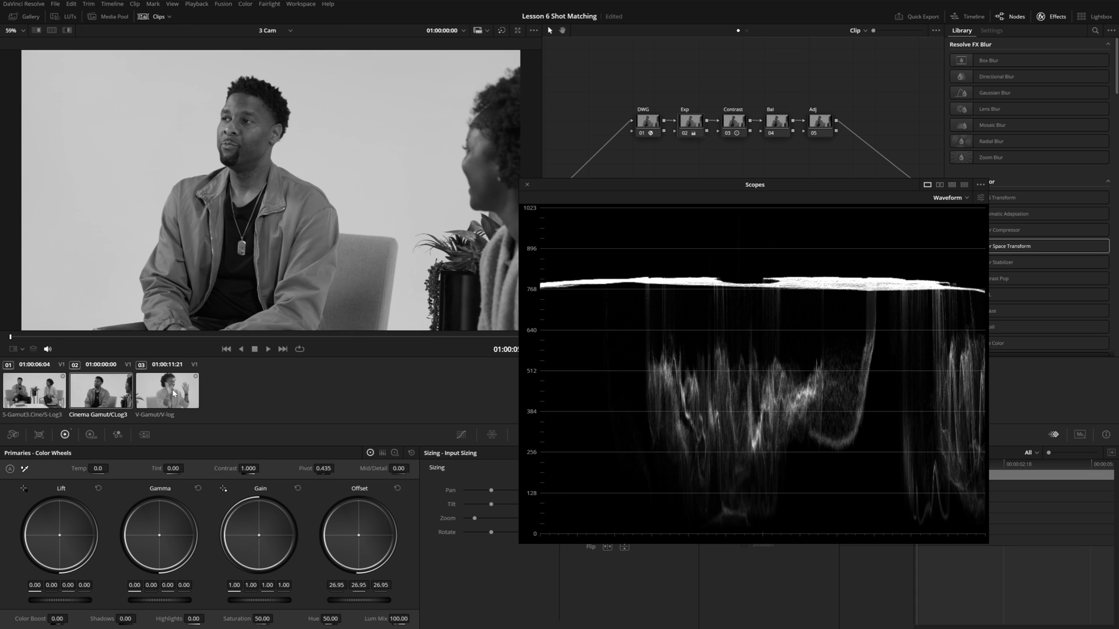
Step: Paste the Contrast node grade with Contrast 1.172 and Pivot 0.457 onto the V-Log close-up and select its Exp node
left_click(173, 393)
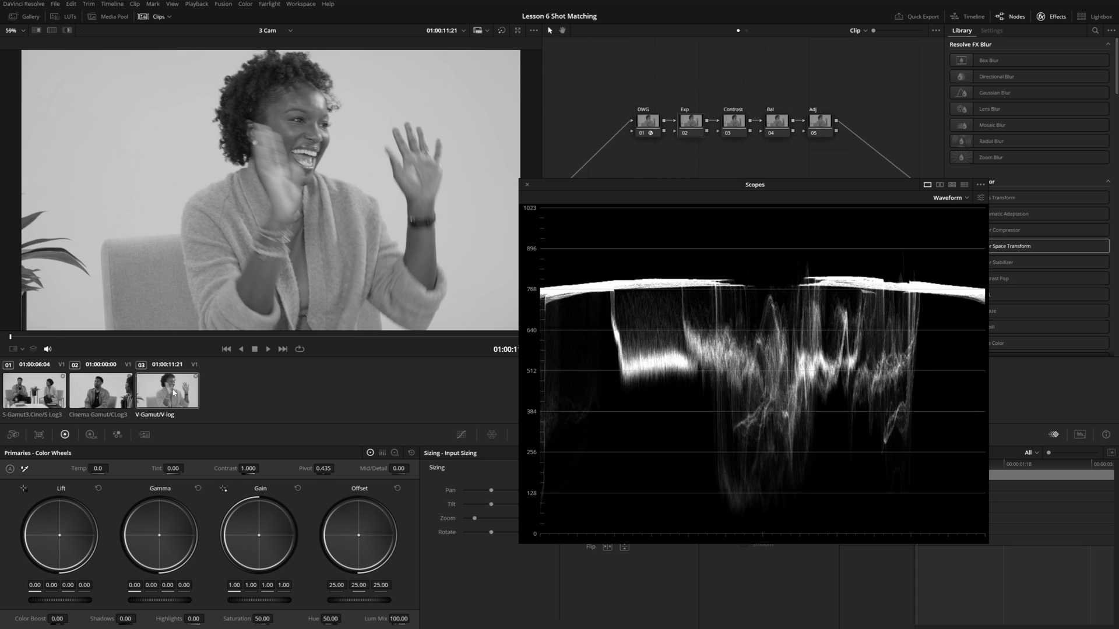
key("ctrl+v")
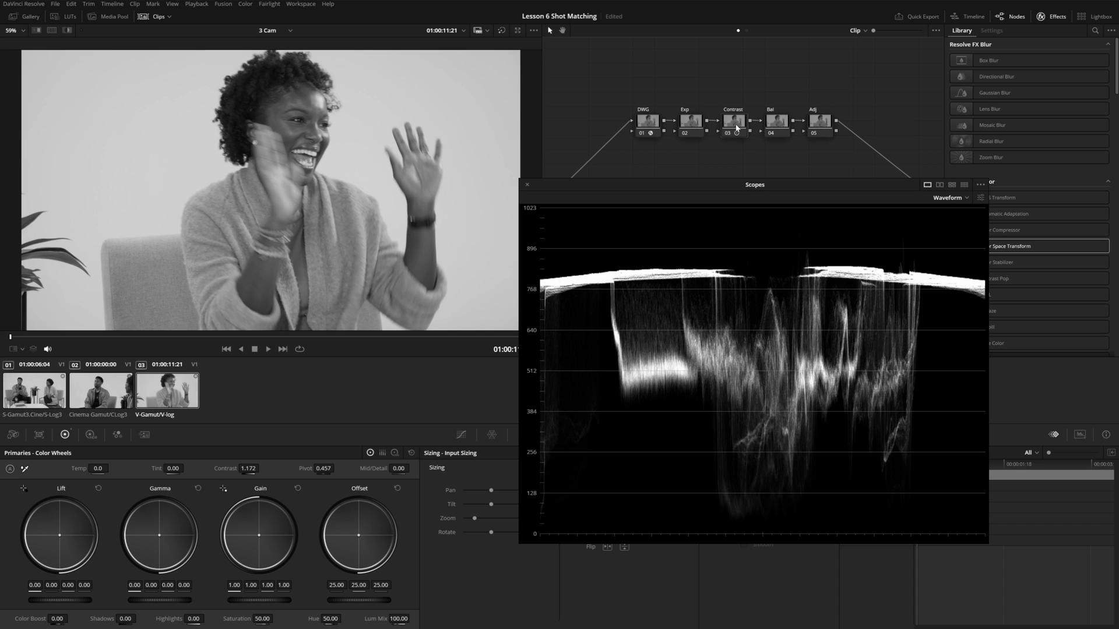
left_click(692, 126)
Step: Wipe the wide-shot still against the V-Log close-up with the wipe edge just beside the seated woman in the still
left_click(36, 30)
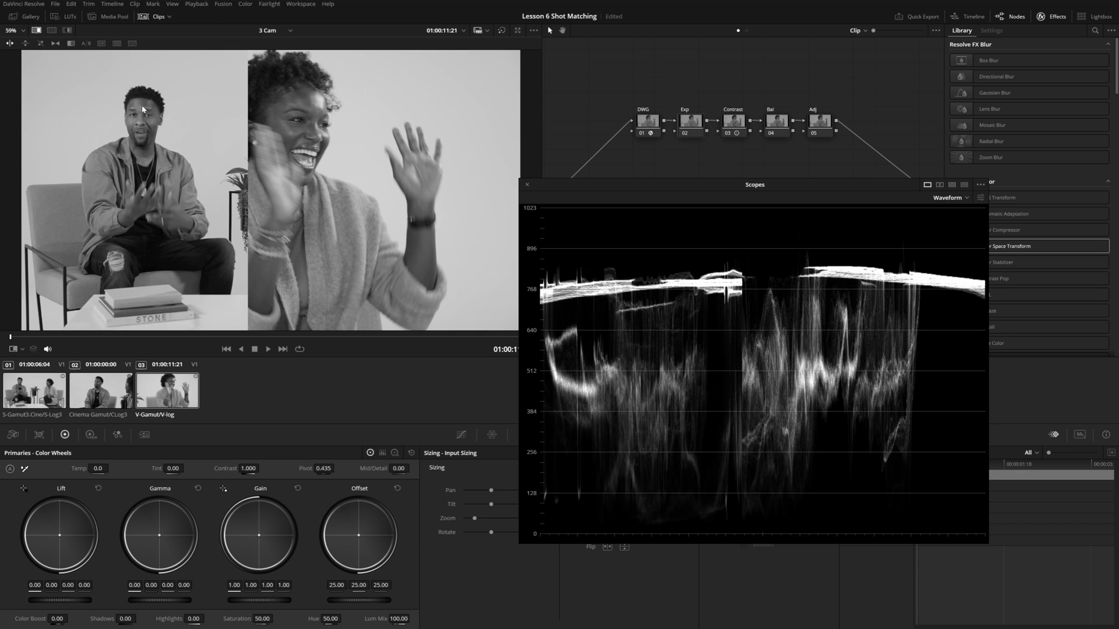
left_click_drag(270, 123, 177, 174)
left_click_drag(205, 169, 150, 173)
Step: Pan the V-Log close-up leftward with Input Sizing and set the still's Reference Sizing Pan to 49.000, bringing the woman into view on both sides
key("ctrl+shift+w")
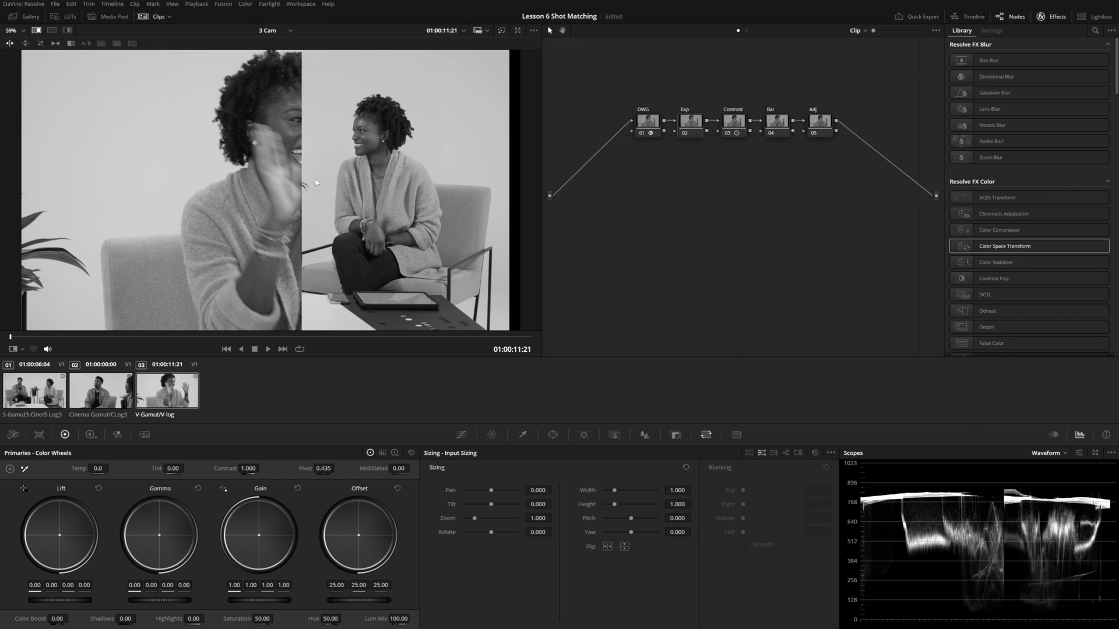
left_click_drag(538, 490, 449, 490)
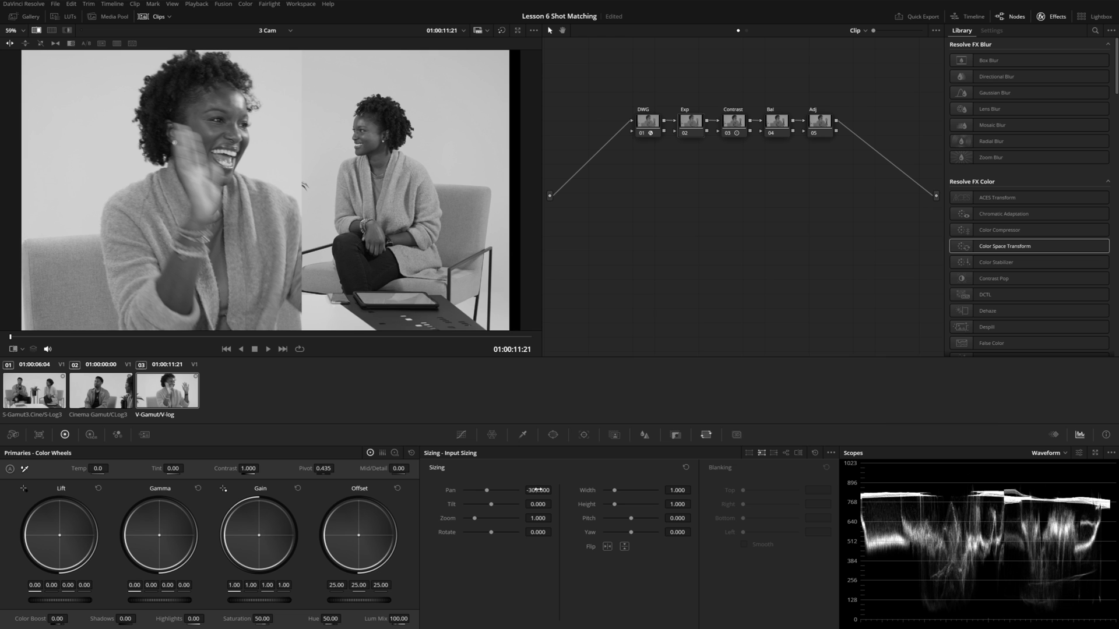
left_click(798, 452)
left_click_drag(538, 490, 537, 490)
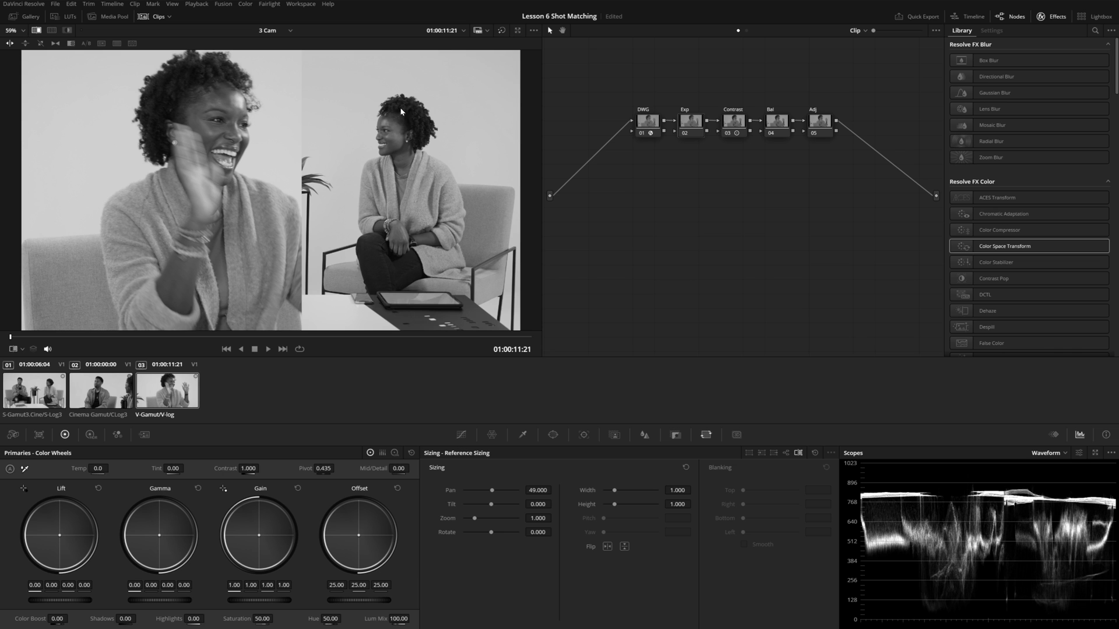
Step: Set the V-Log close-up's Exp Offset to 23.95 against the enlarged waveform and play on to the frame at 01:00:14:00
key("ctrl+shift+w")
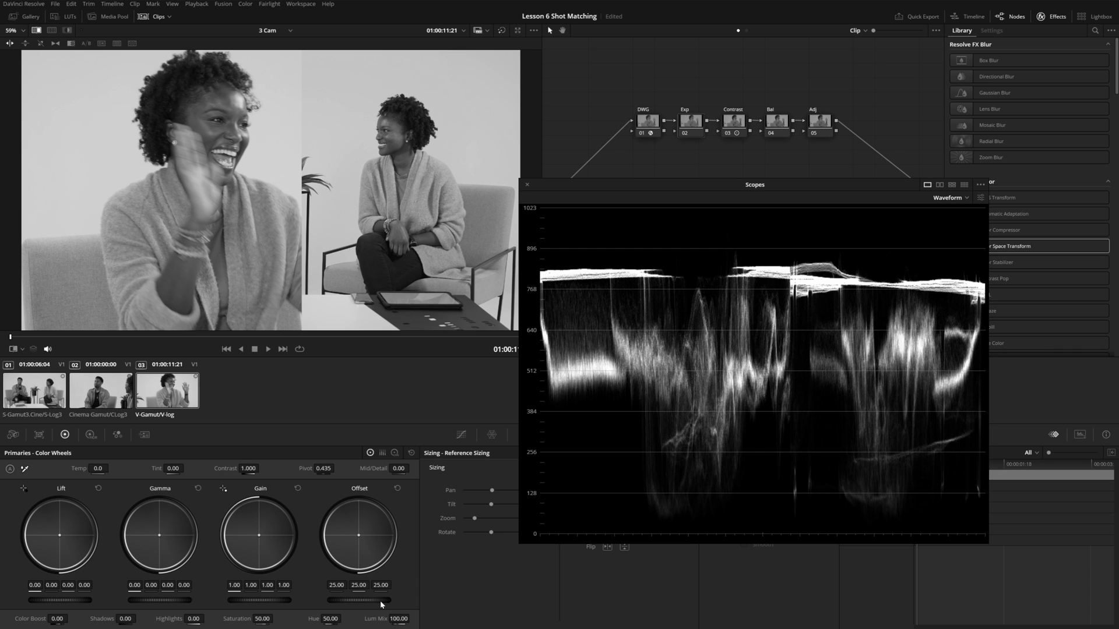
left_click_drag(359, 600, 351, 600)
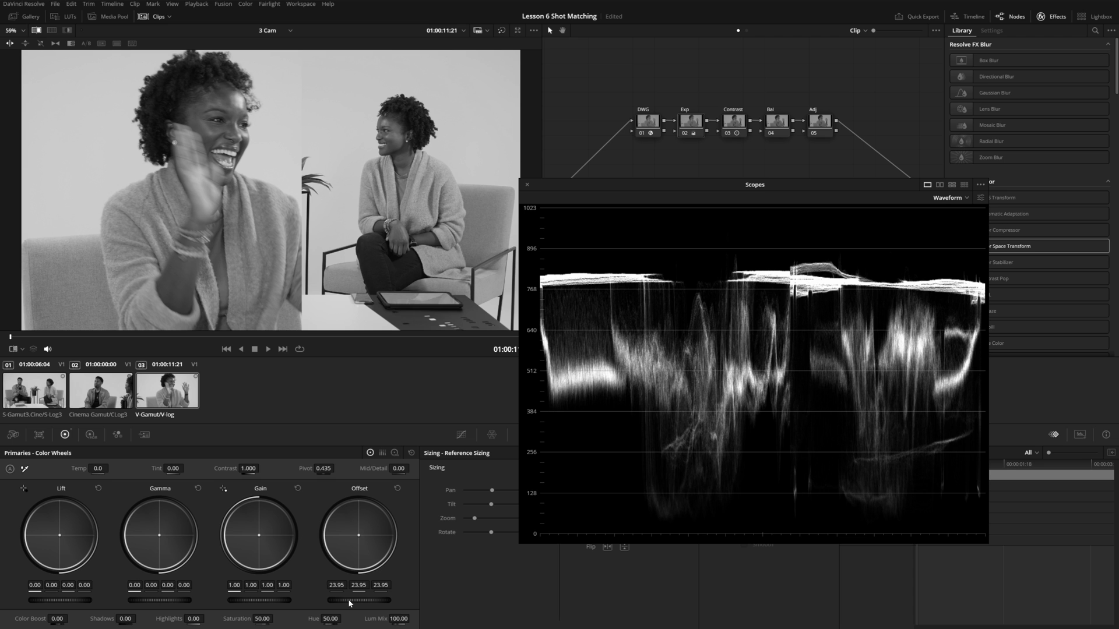
key("space")
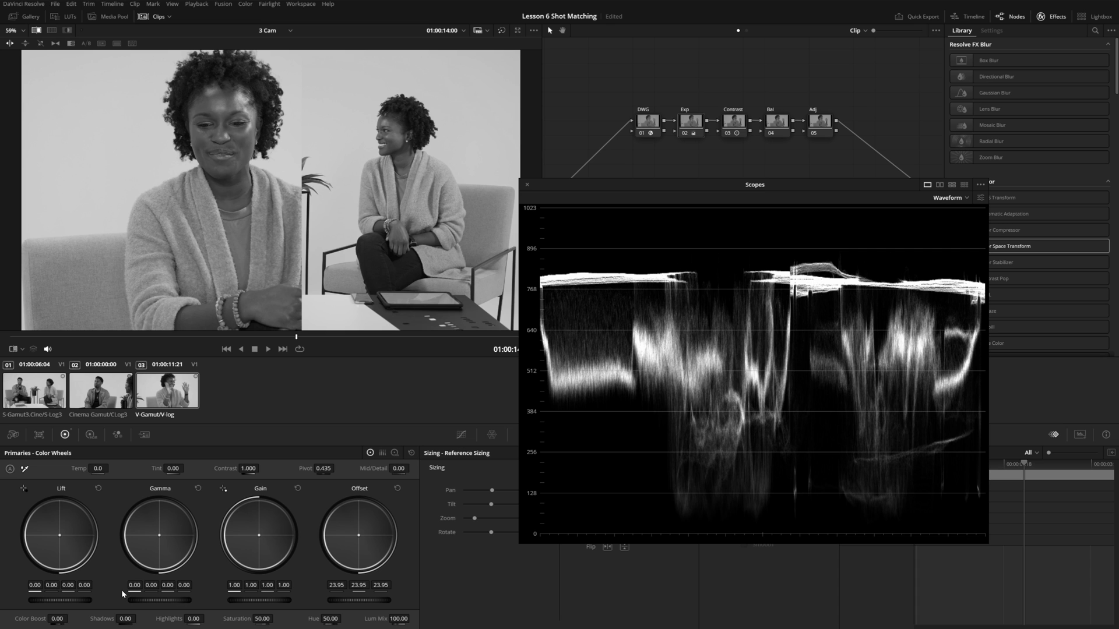
Step: Balance the V-Log close-up's midtones and highlights in the Exp node with Gamma -0.02 and Gain 1.05
left_click_drag(163, 600, 154, 600)
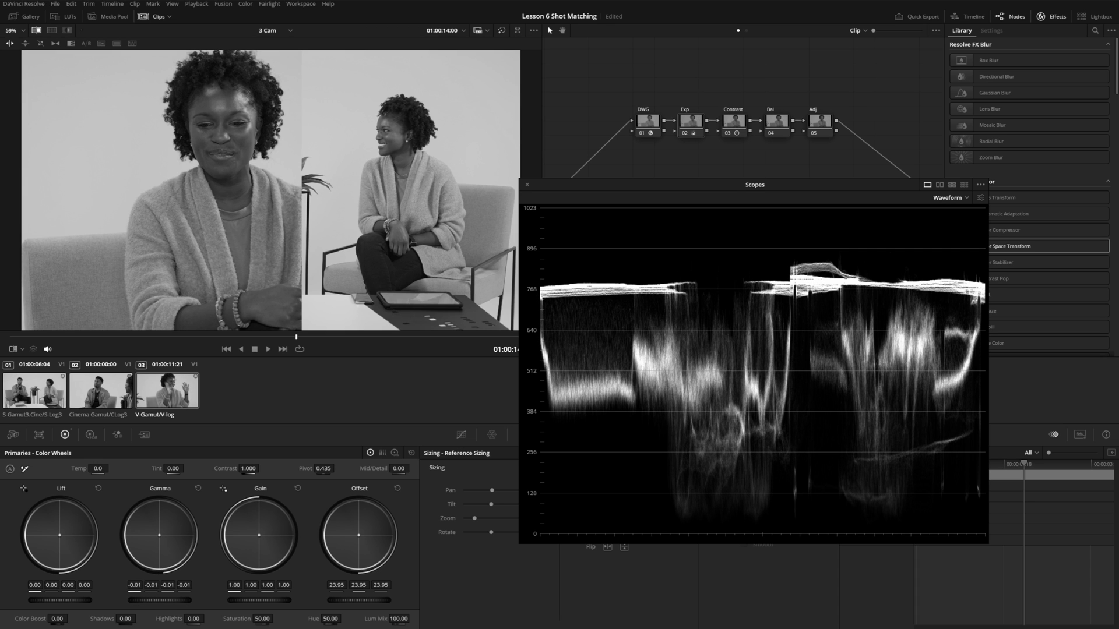
left_click_drag(259, 600, 268, 600)
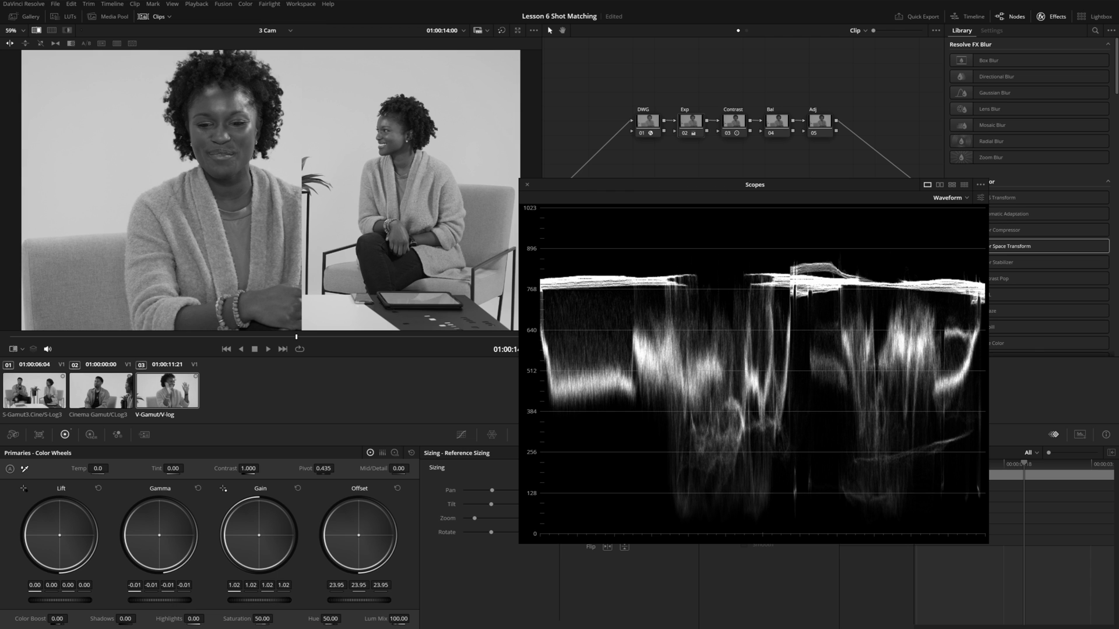
left_click_drag(268, 601, 271, 601)
left_click_drag(159, 600, 156, 600)
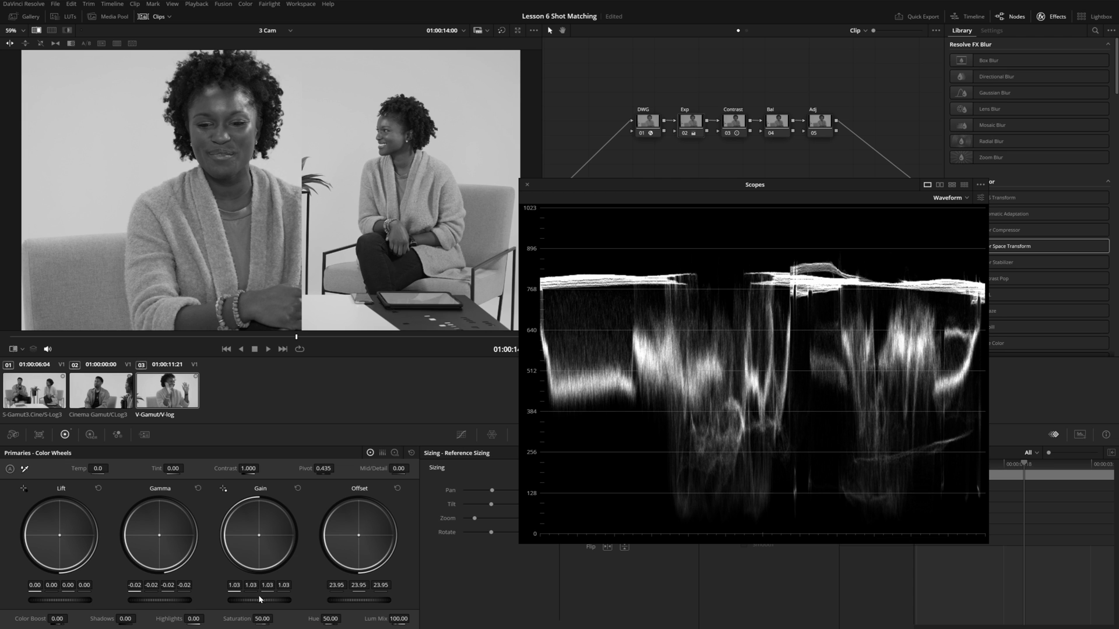
left_click_drag(235, 599, 242, 599)
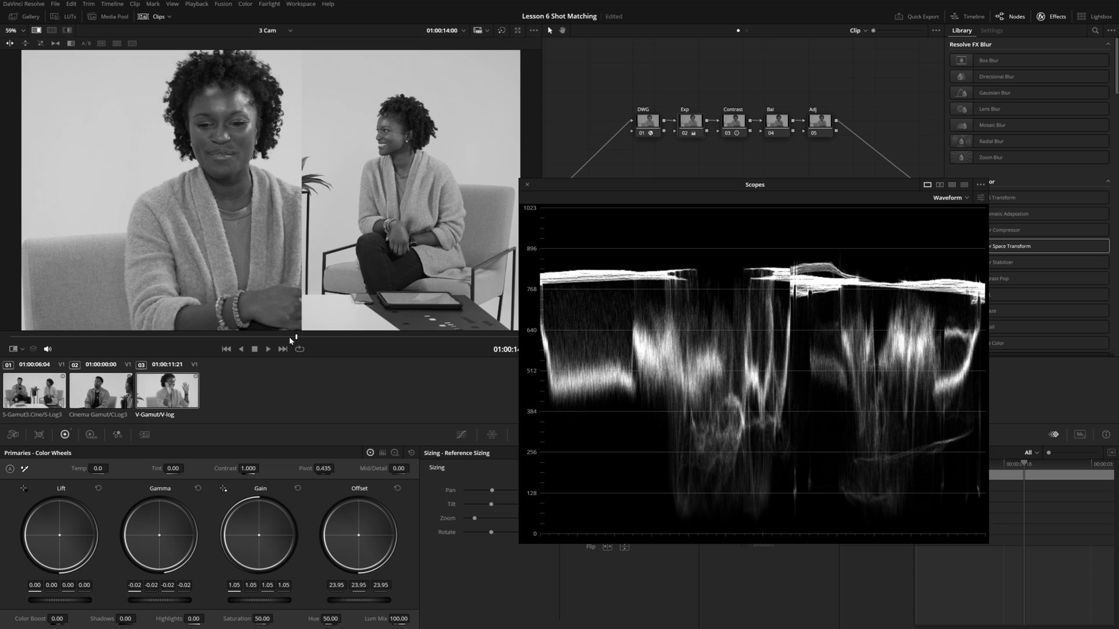
Step: Turn off the wipe on the frame at 01:00:13:13 and reset the V-Log close-up's Input Sizing
left_click_drag(290, 340, 235, 339)
left_click(36, 30)
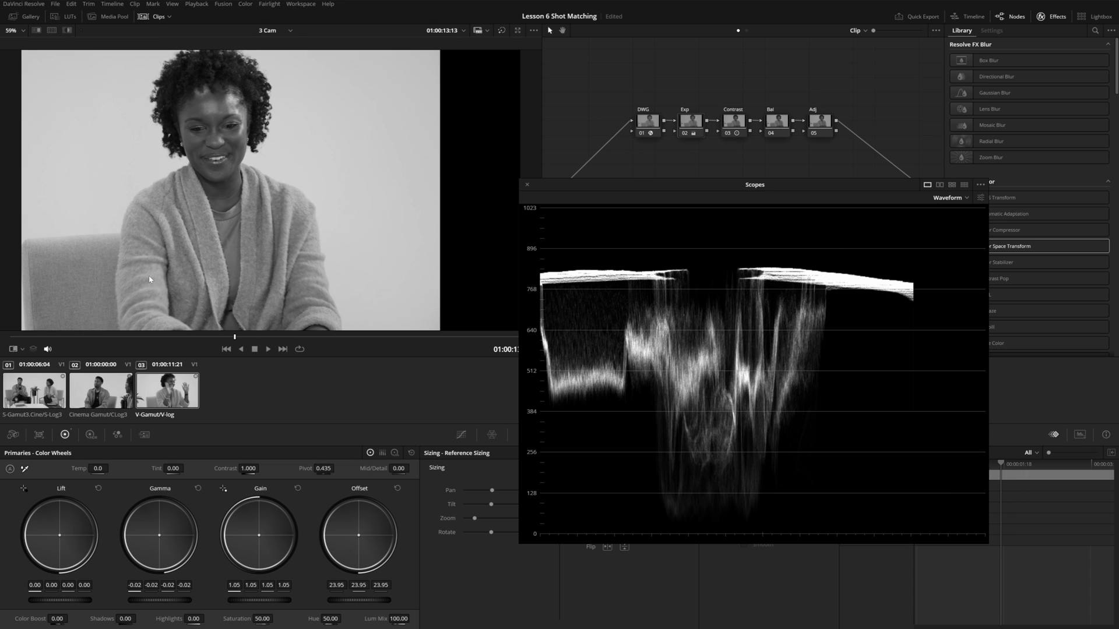
double_click(789, 181)
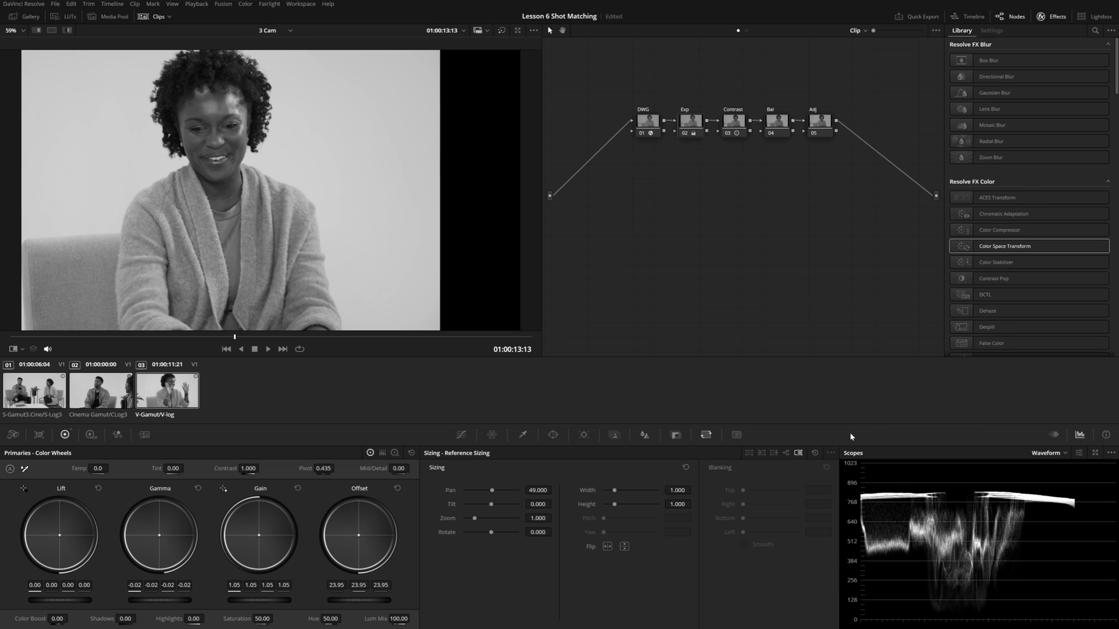
left_click(761, 453)
left_click(814, 454)
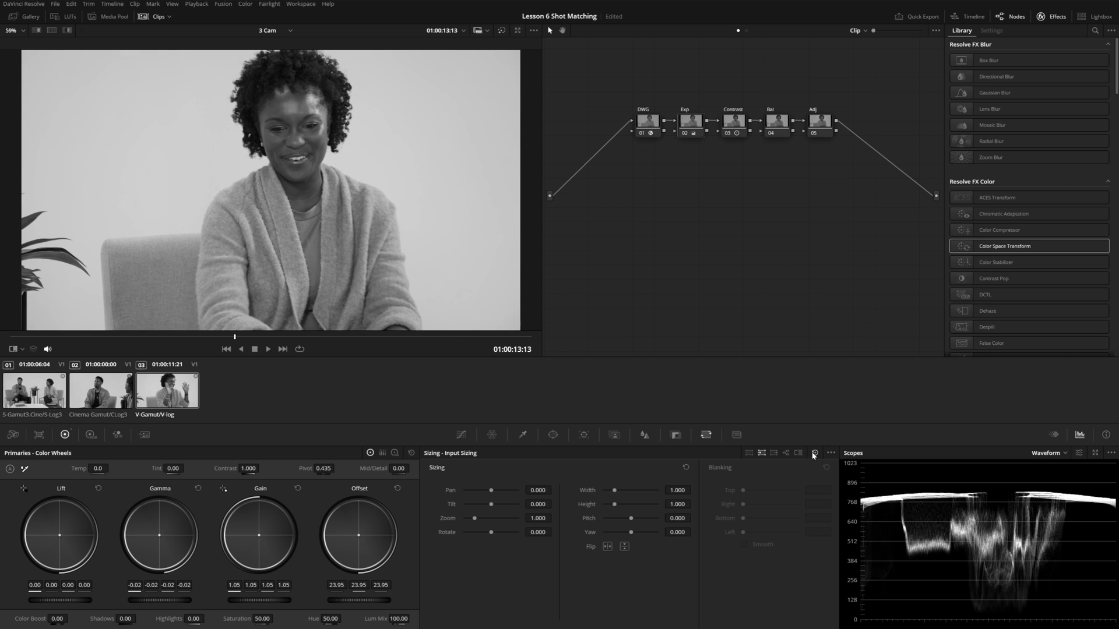
Step: Flip between the wide shot and both close-ups to compare their exposure and contrast on the enlarged waveform
key("ctrl+shift+w")
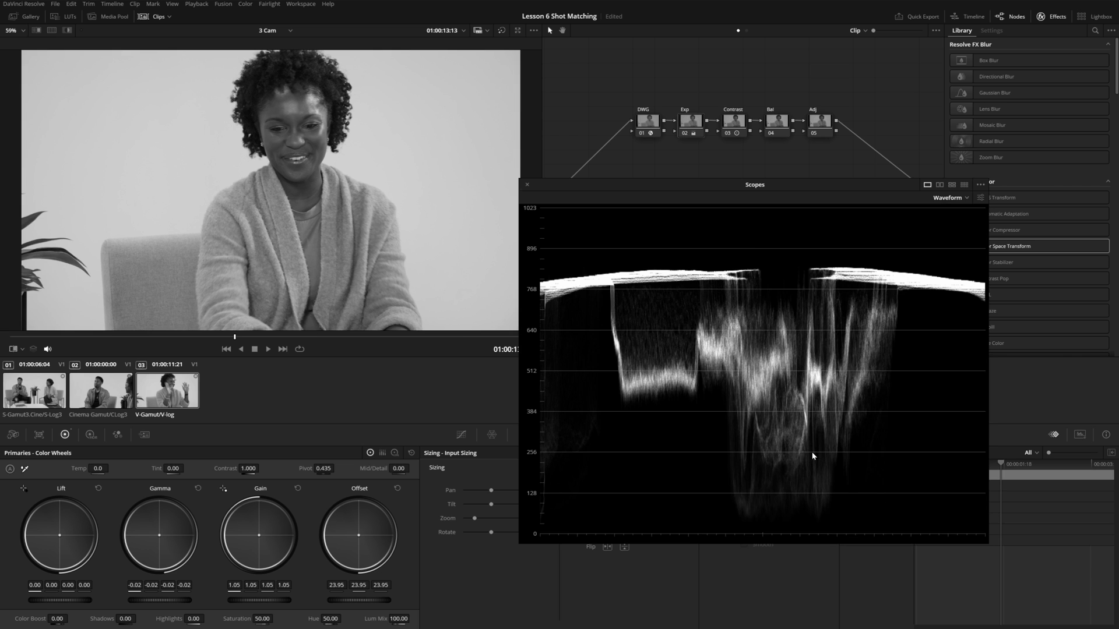
left_click(110, 399)
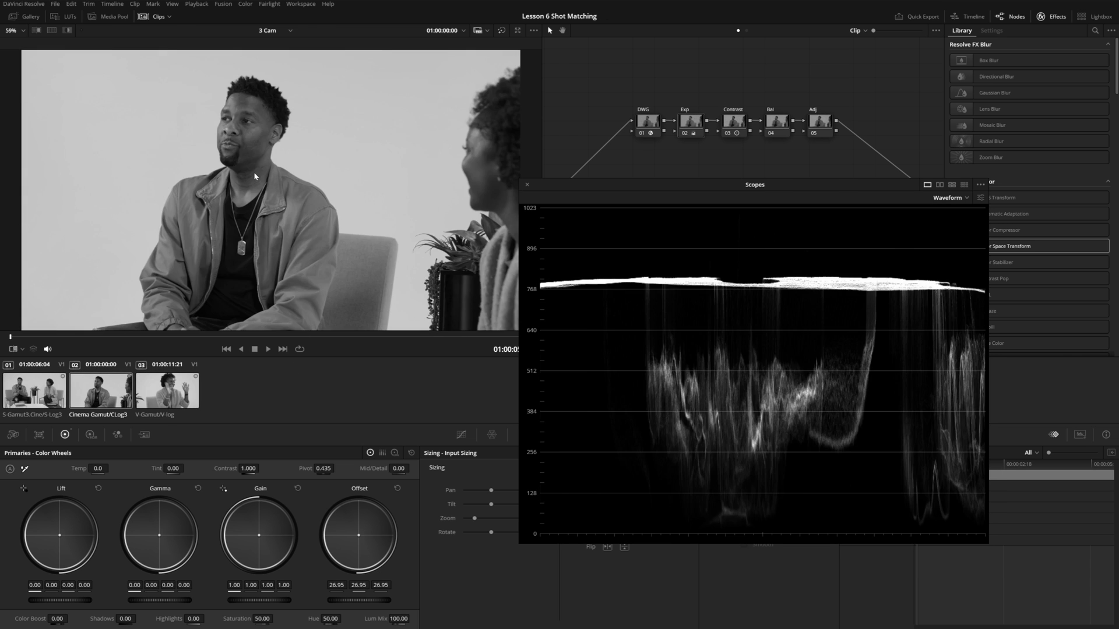
key("Down")
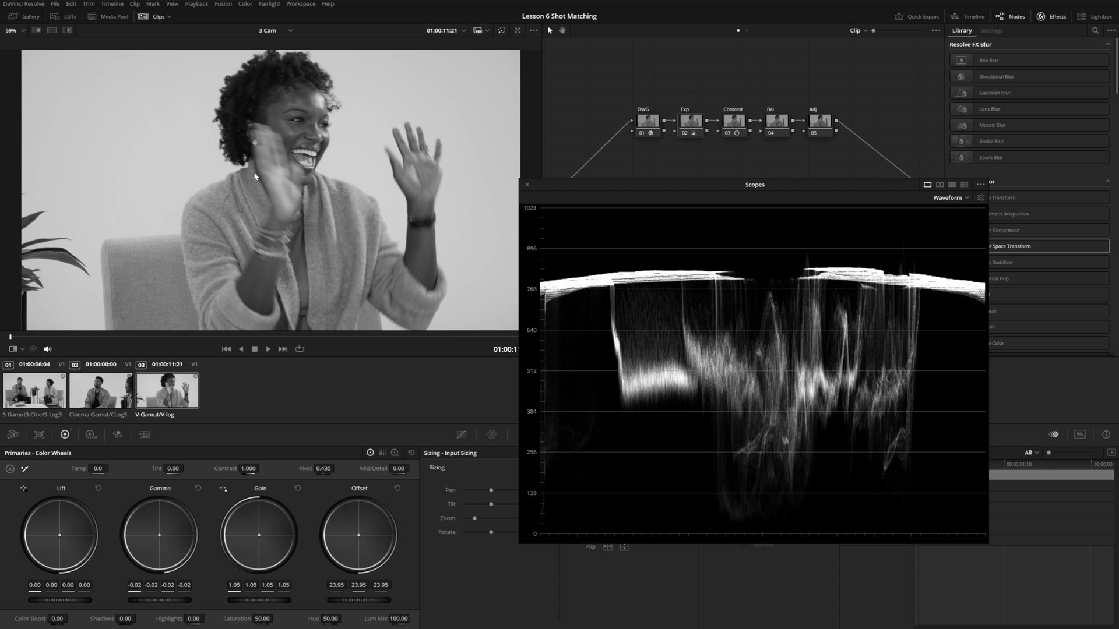
key("Up")
key("Up")
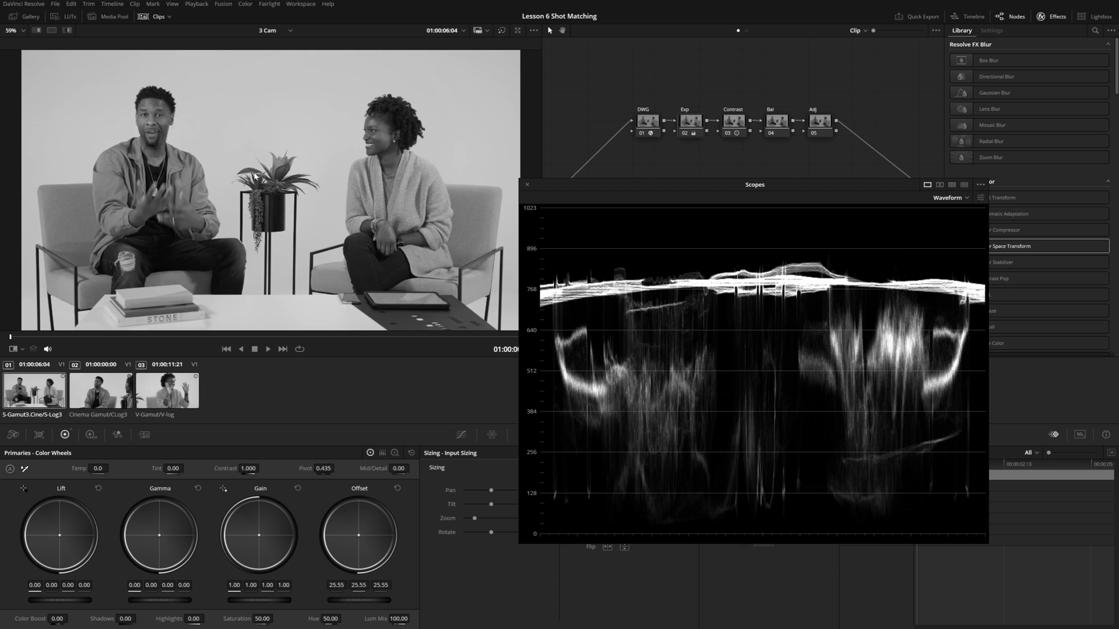
key("Down")
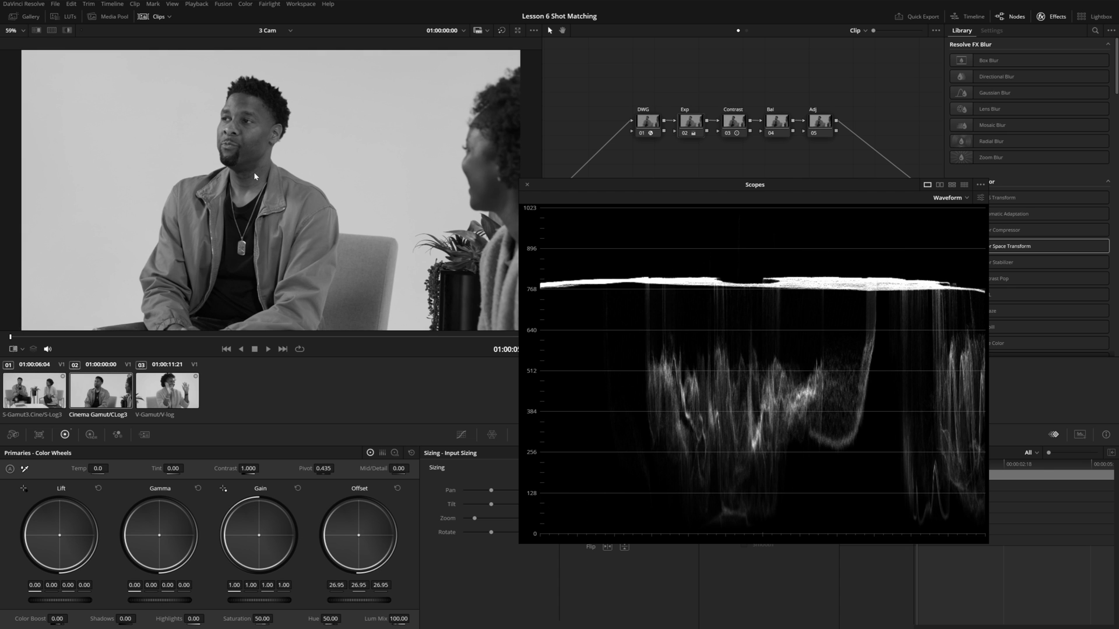
key("Up")
key("Down")
key("Down")
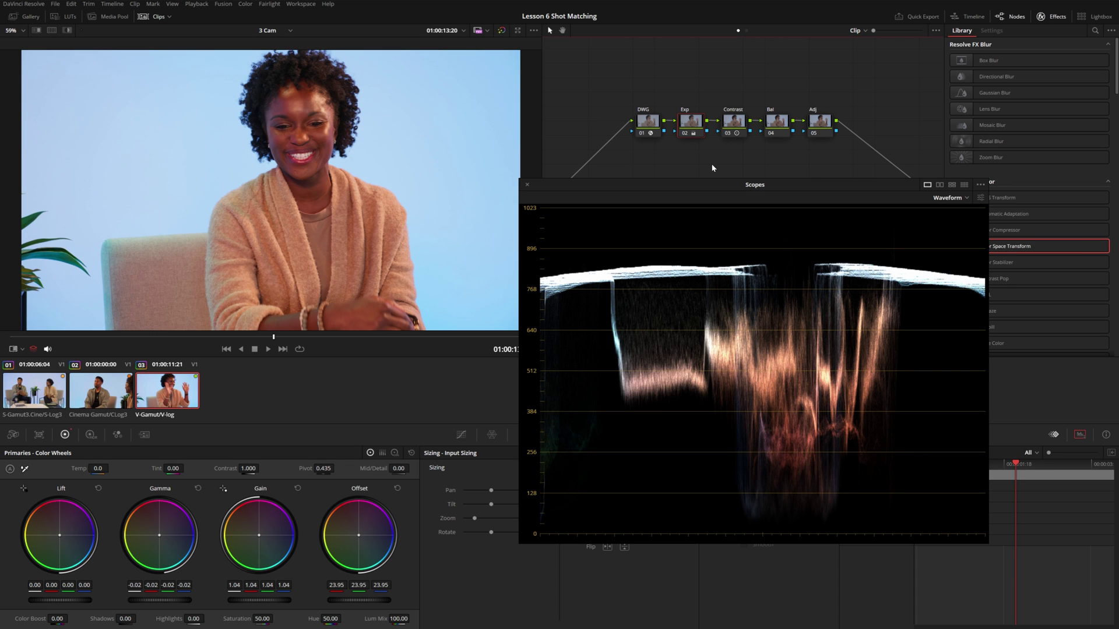
Step: Select the Bal node of the V-Log close-up and show a Parade next to the Vectorscope in the floating scopes
left_click(784, 128)
left_click(938, 186)
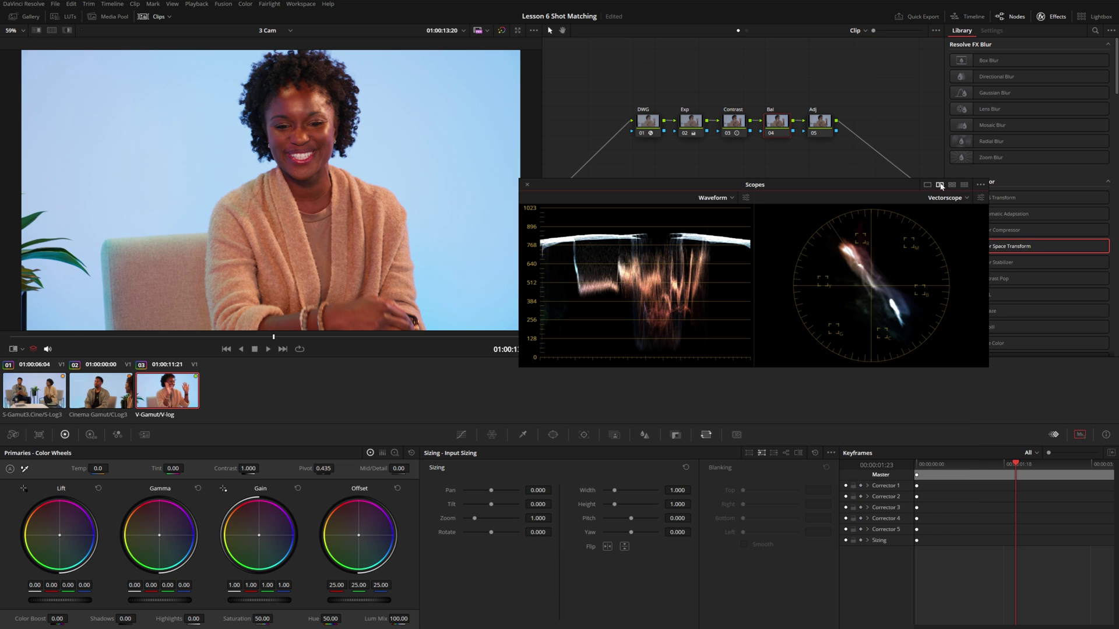
left_click(725, 200)
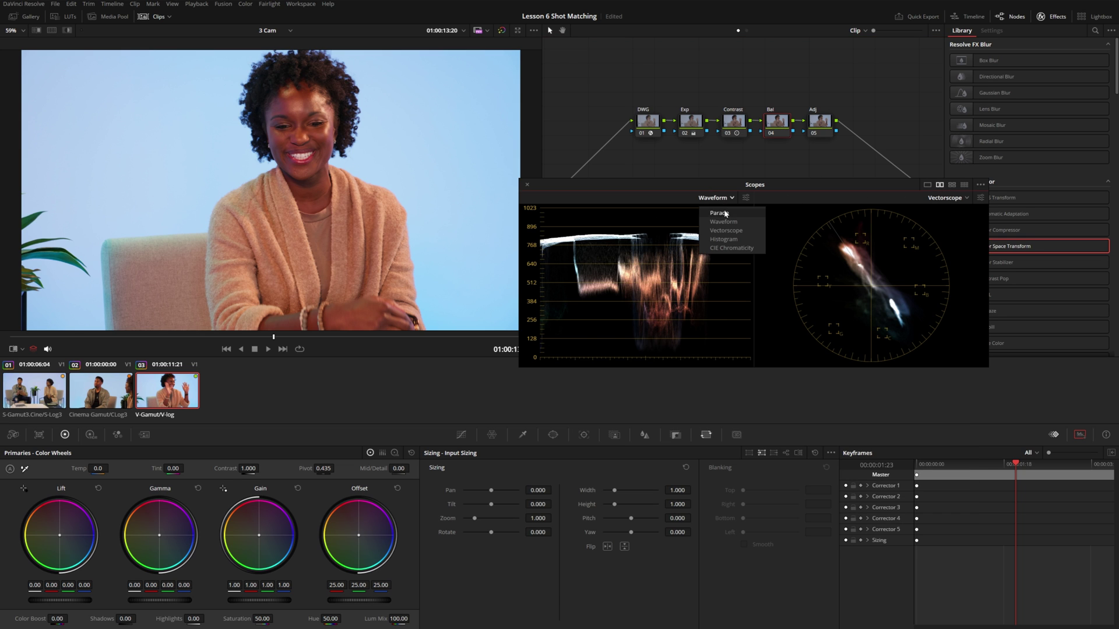
left_click(723, 214)
Step: Enable the Low Pass Filter for the scopes and switch the vectorscope to its unzoomed trace
left_click(981, 184)
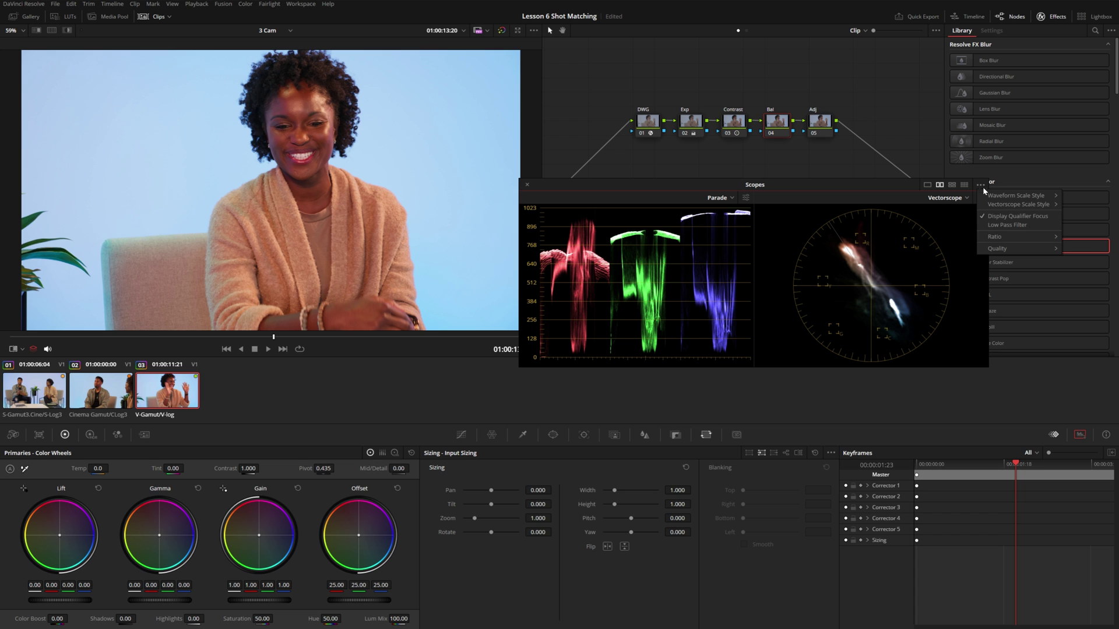
left_click(995, 226)
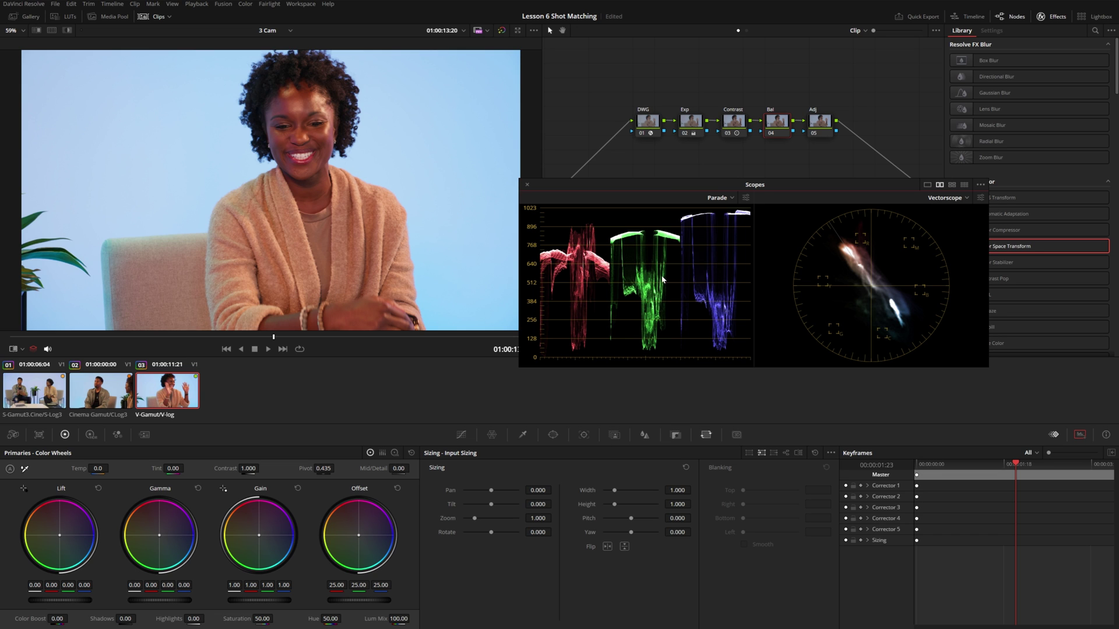
left_click(980, 198)
left_click(925, 315)
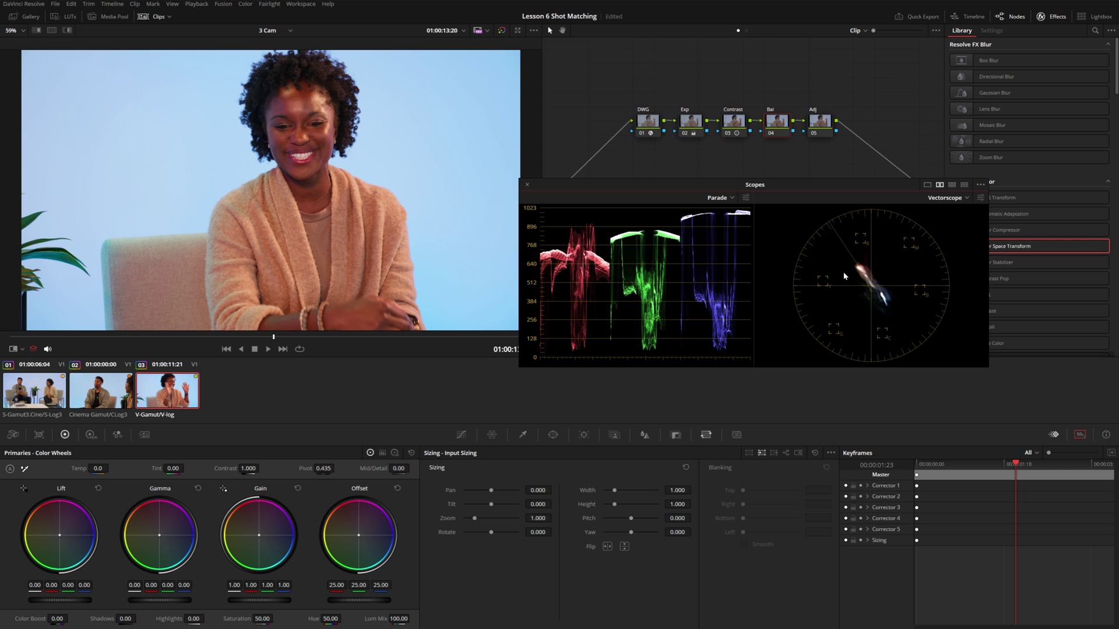
Step: Bring up the Custom curves and flip between the wide shot and the close-ups to compare their colour balance on Parade and Vectorscope
left_click(461, 435)
key("Up")
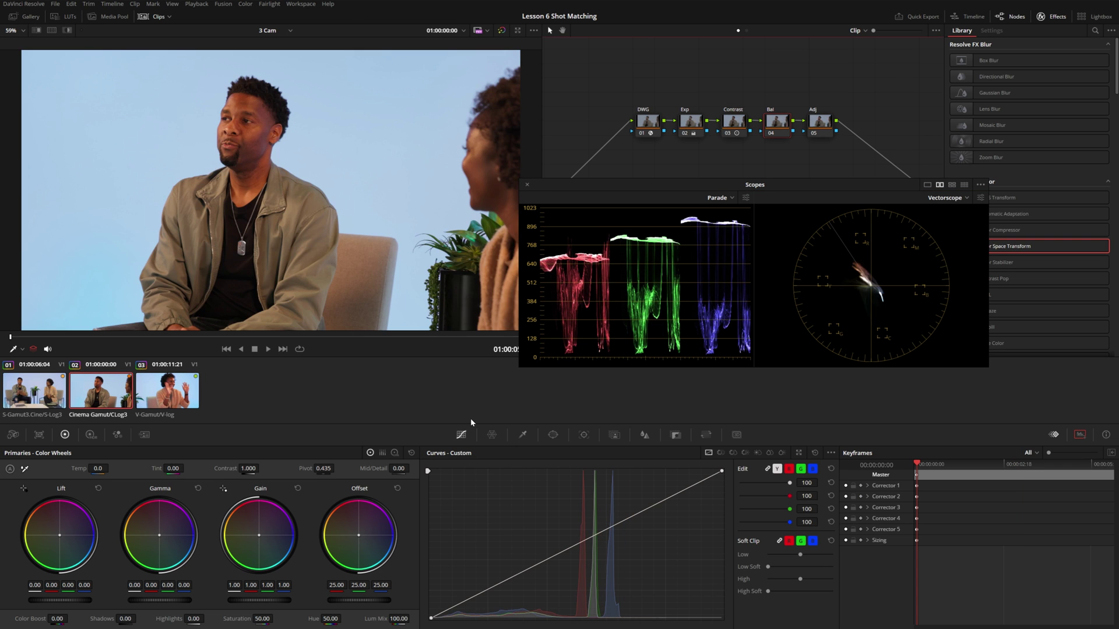
key("Up")
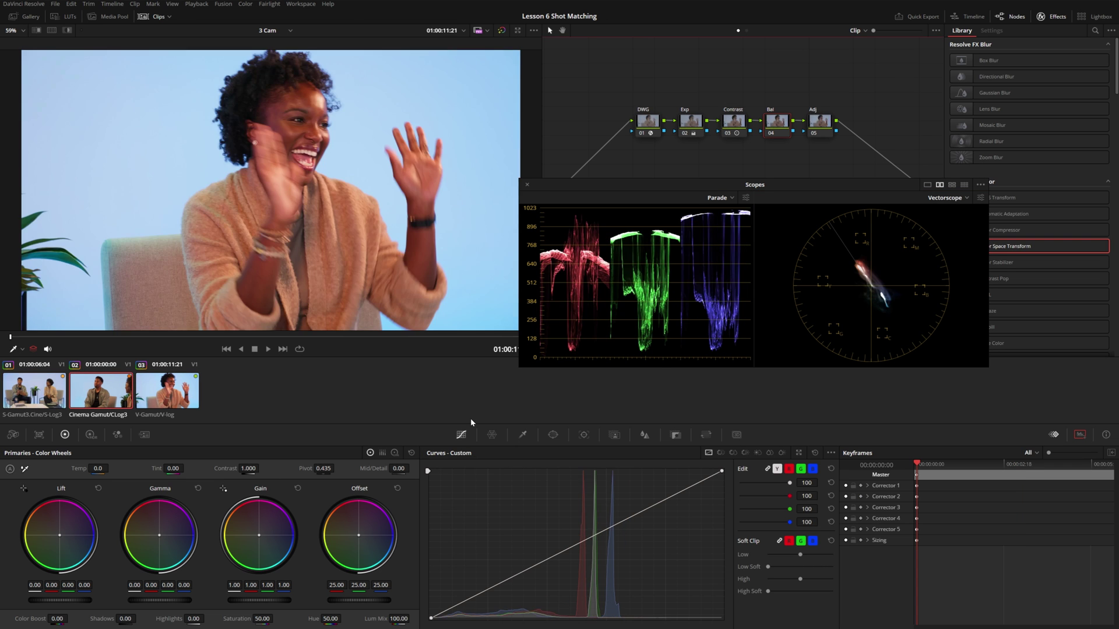
key("Up")
key("Up")
key("Down")
key("Down")
key("Up")
key("Up")
key("Down")
key("Up")
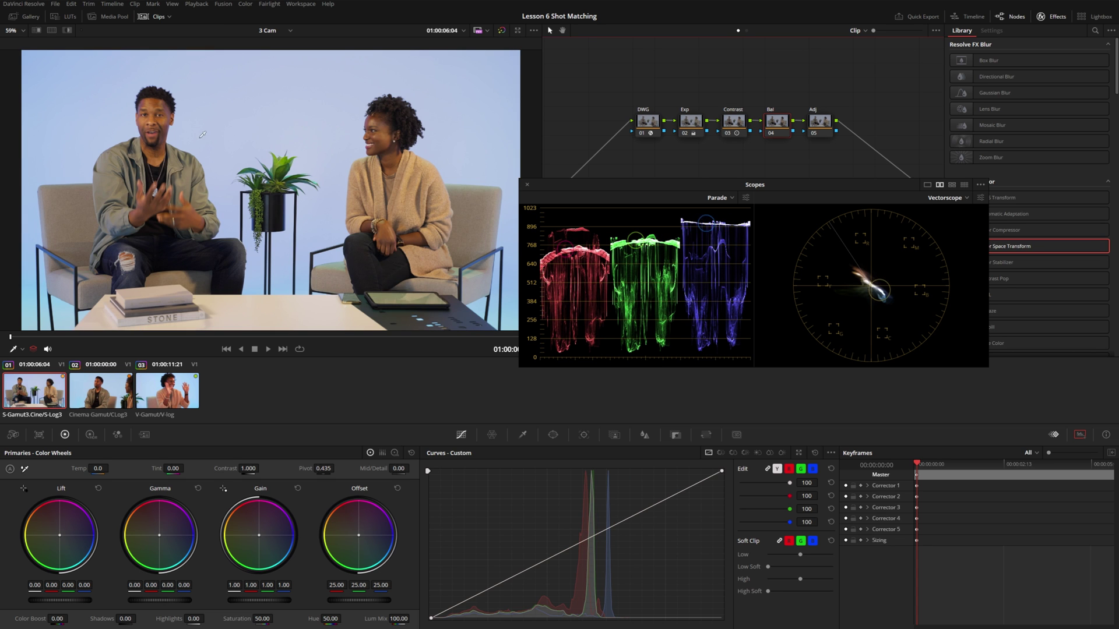
Step: Scrub the wide shot and the V-Log close-up to compare their skin tones and background, ending on the wide shot at 01:00:08:22
left_click_drag(199, 339, 336, 340)
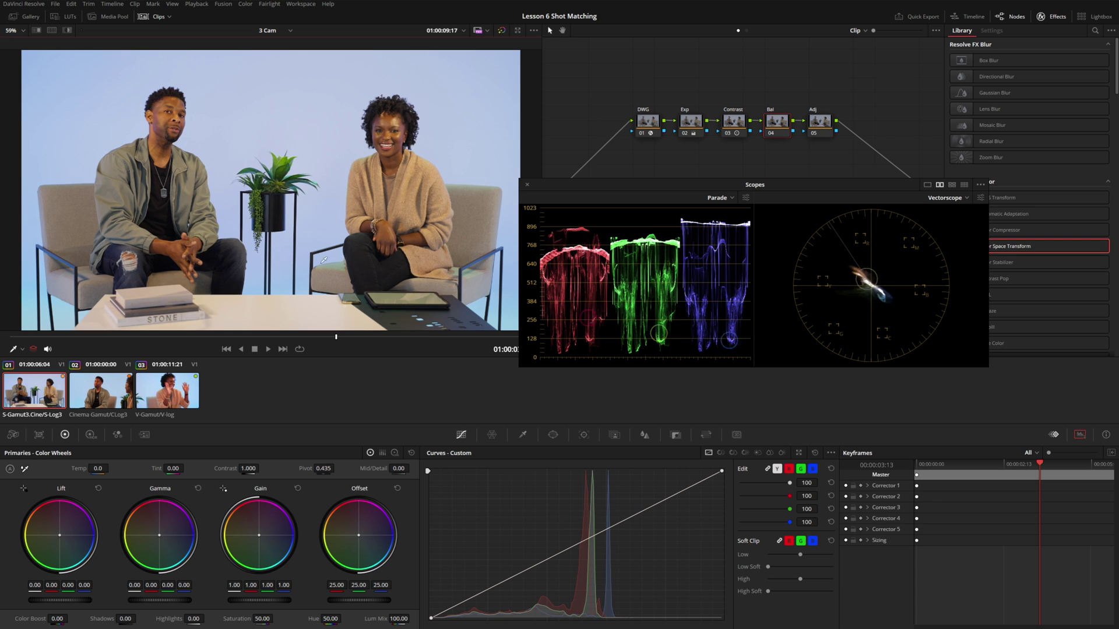
key("Down")
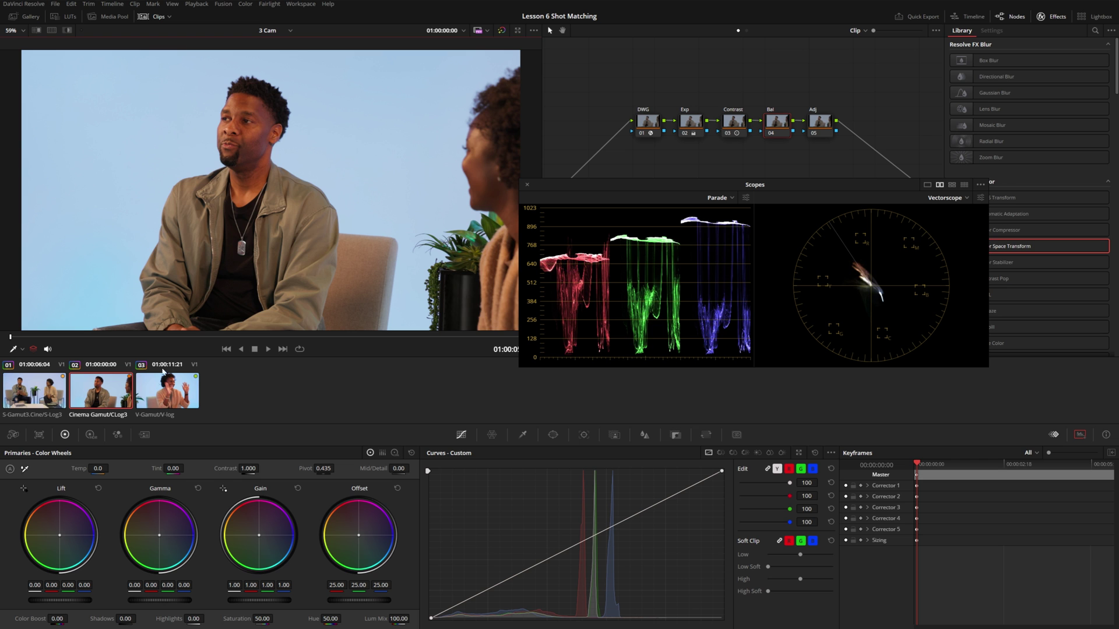
key("Down")
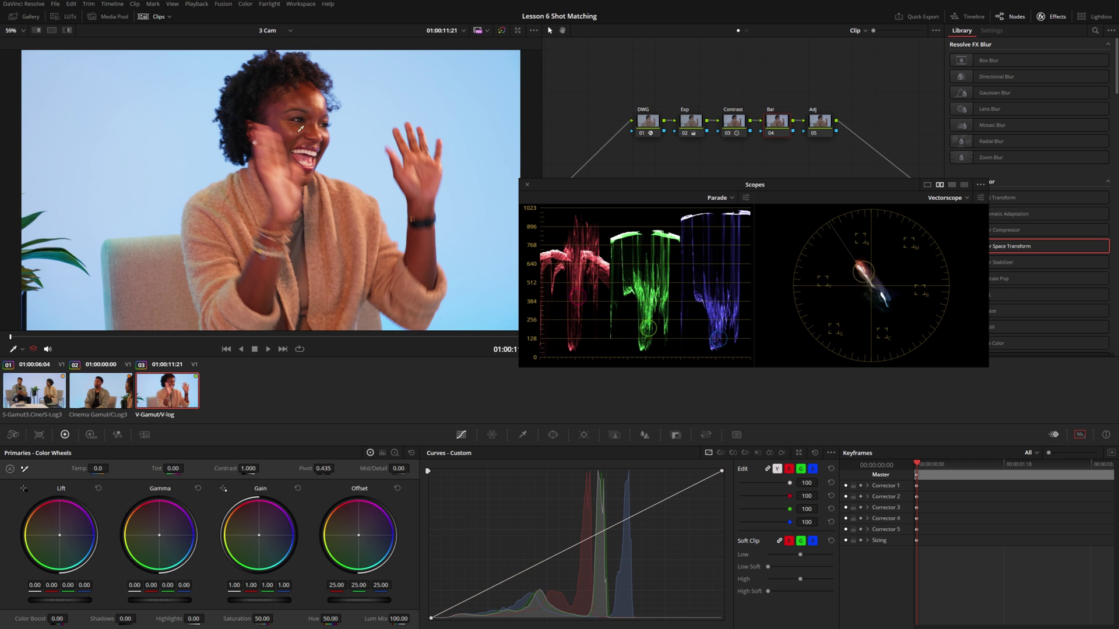
left_click_drag(236, 337, 156, 339)
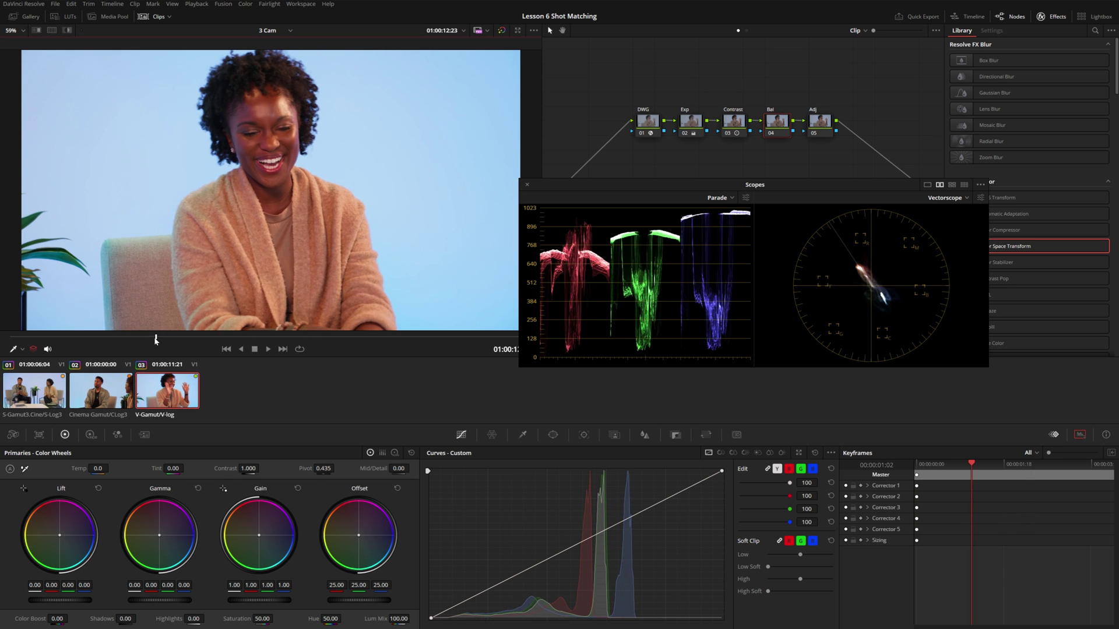
left_click(57, 395)
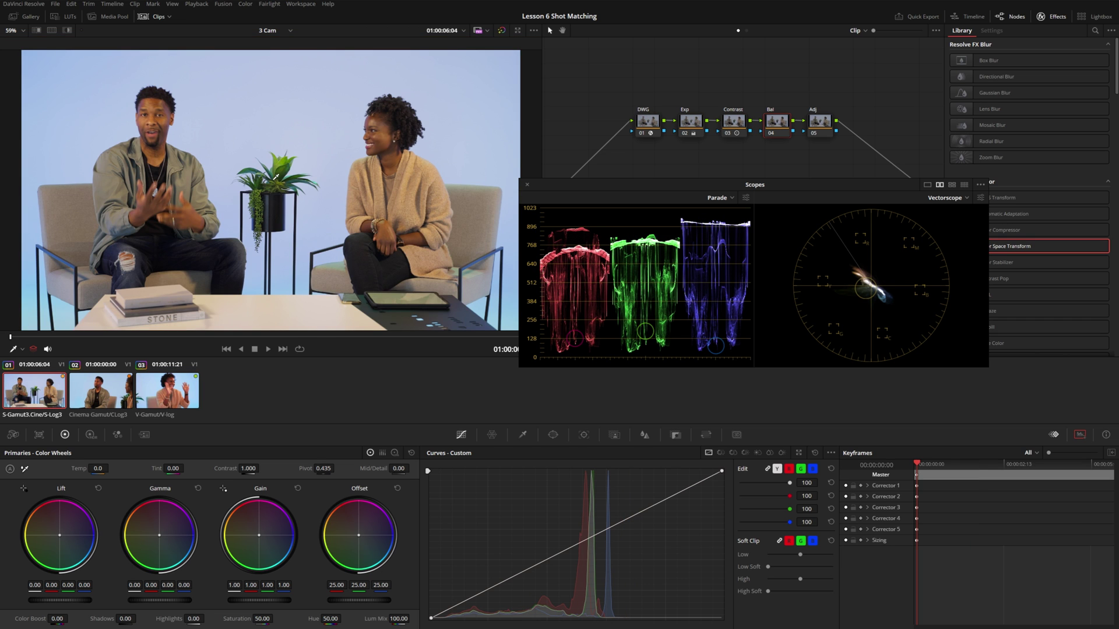
left_click_drag(253, 342, 262, 338)
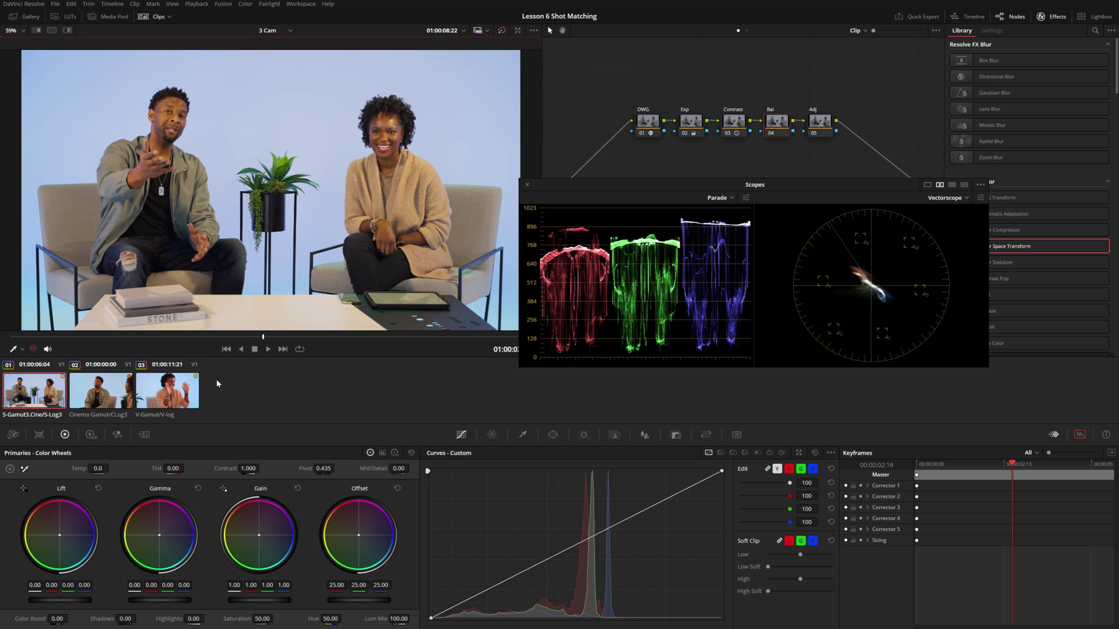
Step: In the wide shot's Bal node, set the Offset green and blue to 24.12 and compare the result with the node off
left_click(359, 585)
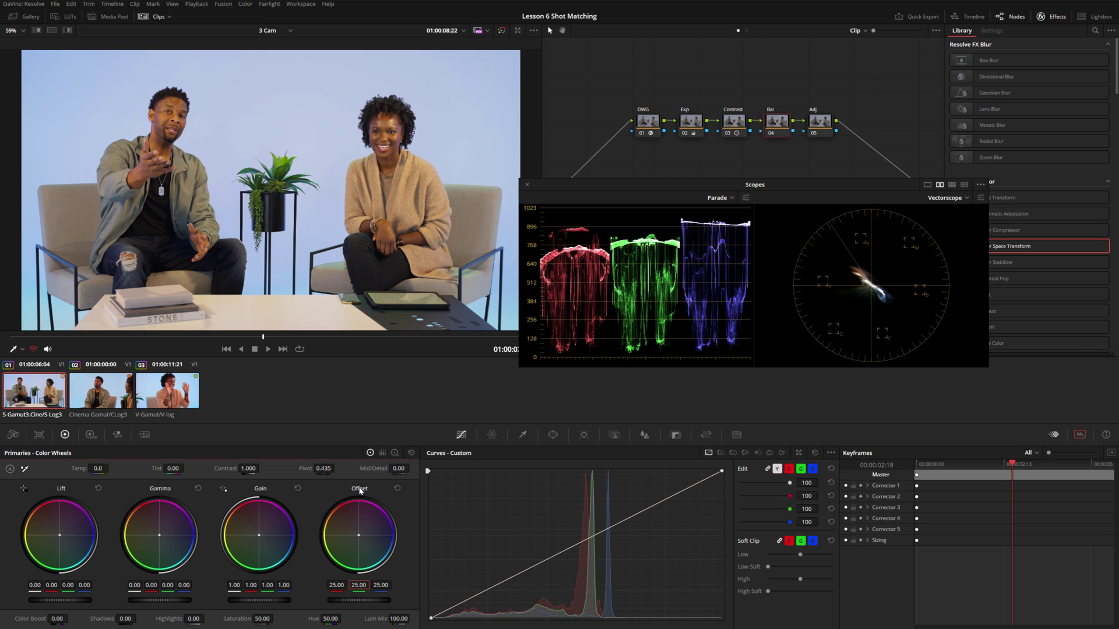
mouse_move(368, 587)
left_mouse_down()
mouse_move(350, 586)
mouse_move(376, 582)
left_mouse_up()
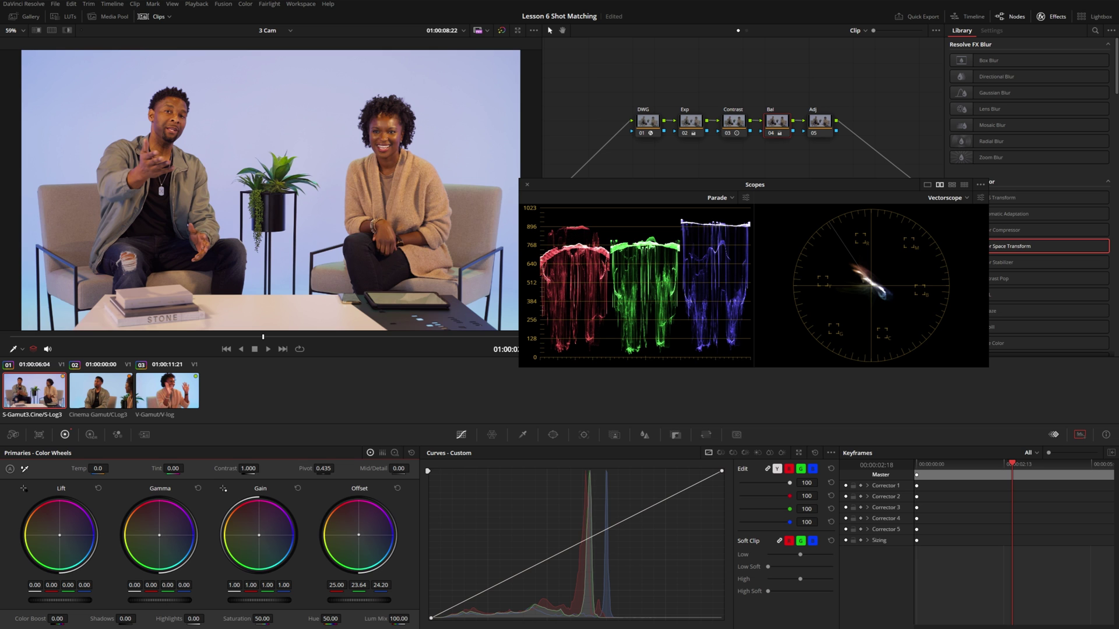
key("ctrl+d")
key("ctrl+d")
key("ctrl+d")
key("ctrl+d")
key("ctrl+d")
key("ctrl+d")
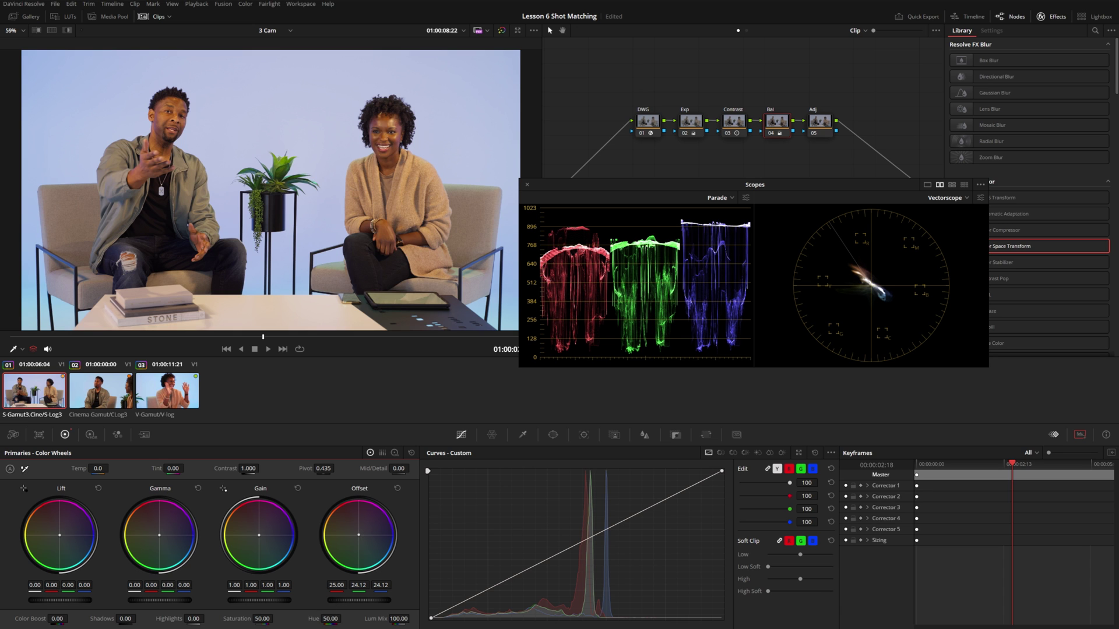
left_click_drag(331, 619, 343, 619)
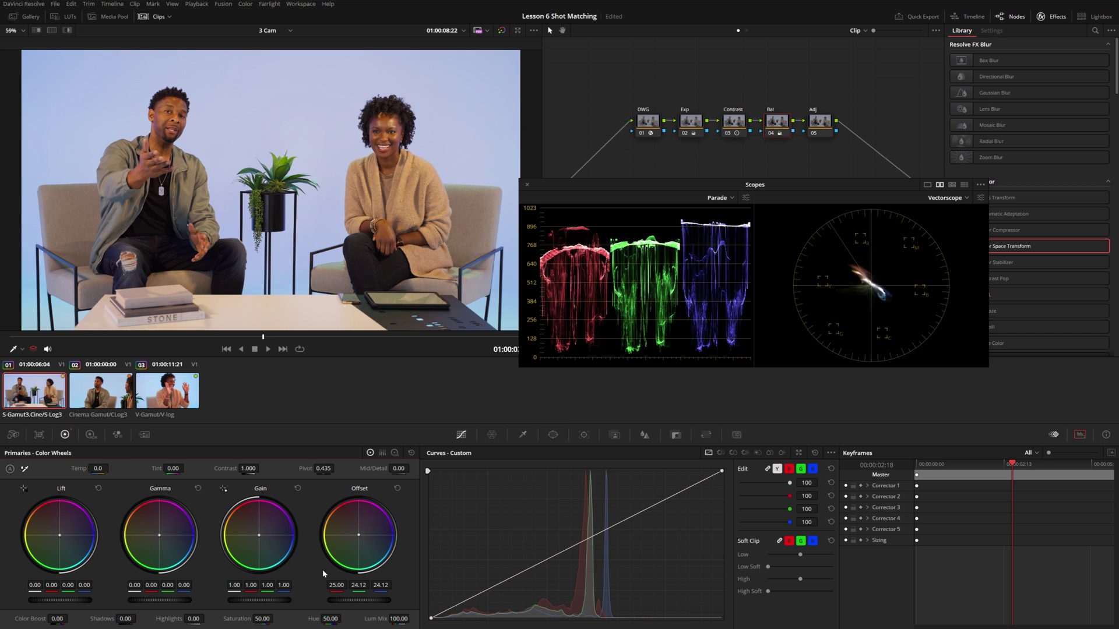
Step: In the Bal node's RGB Mixer, set the Red Output's green to 0.21 and blue to -0.21, comparing against the disabled node
left_click(117, 434)
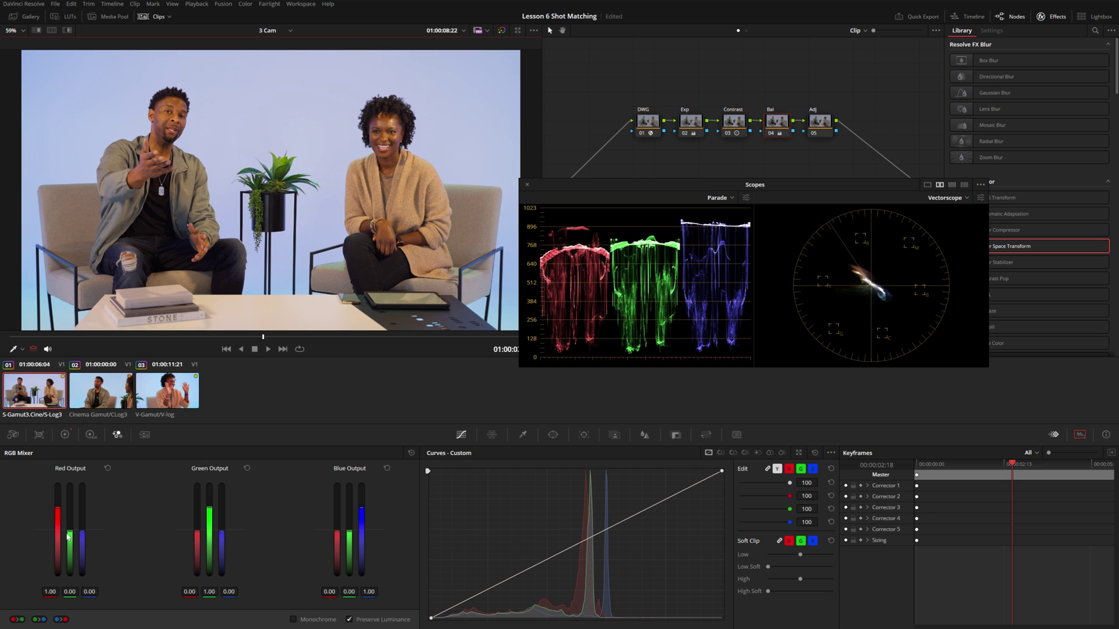
left_click_drag(71, 536, 70, 526)
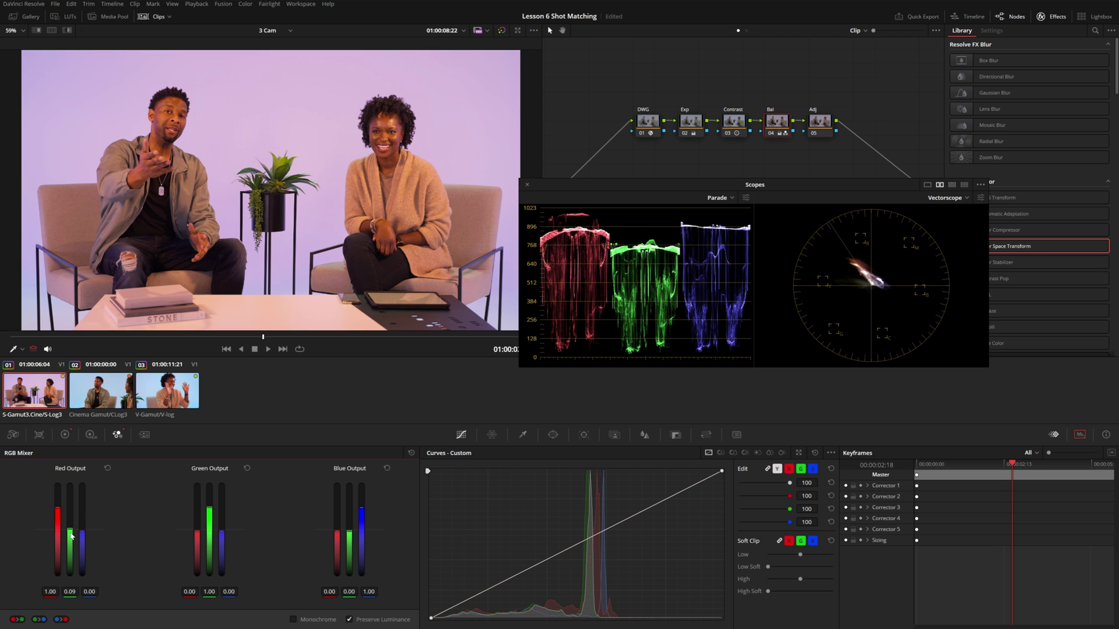
left_click_drag(70, 536, 84, 540)
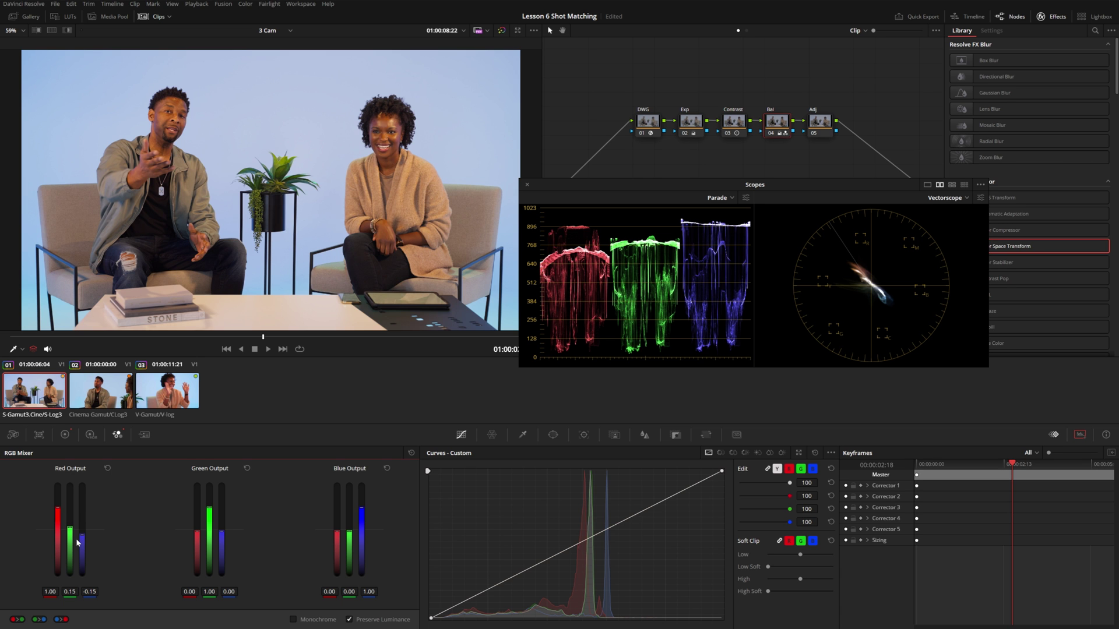
key("ctrl+d")
key("ctrl+d")
key("ctrl+d")
key("ctrl+d")
key("ctrl+d")
key("ctrl+d")
key("ctrl+d")
key("ctrl+d")
key("ctrl+d")
key("ctrl+d")
left_click_drag(71, 533, 83, 534)
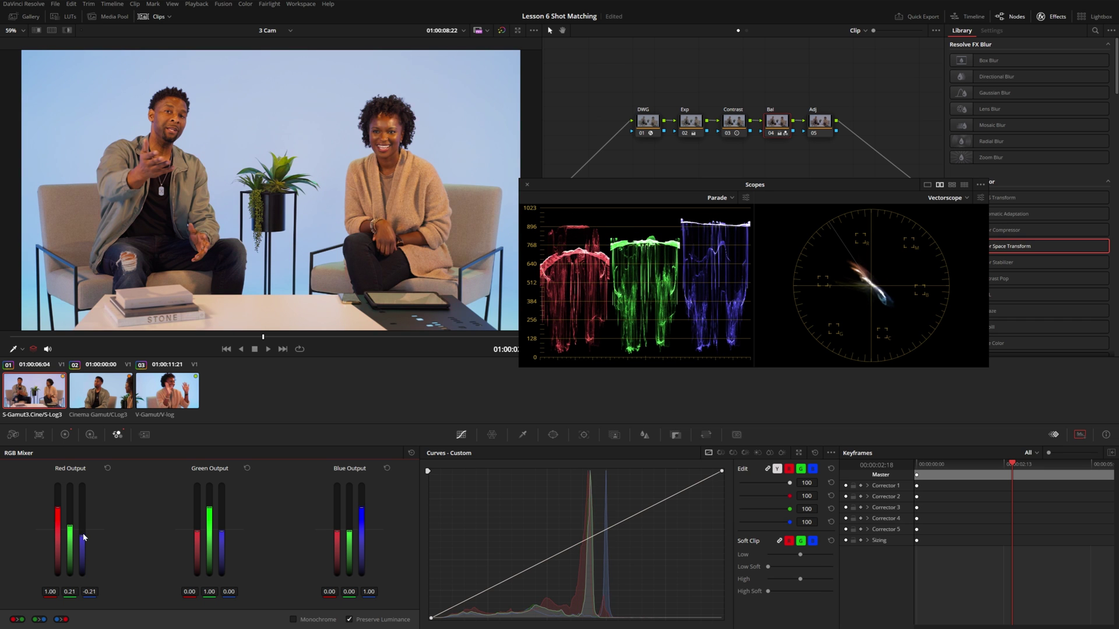
key("ctrl+d")
key("ctrl+d")
Step: Examine the plant in the enlarged wide shot with the Bal node on and off to judge the colour separation
scroll(382, 136, "up", 3)
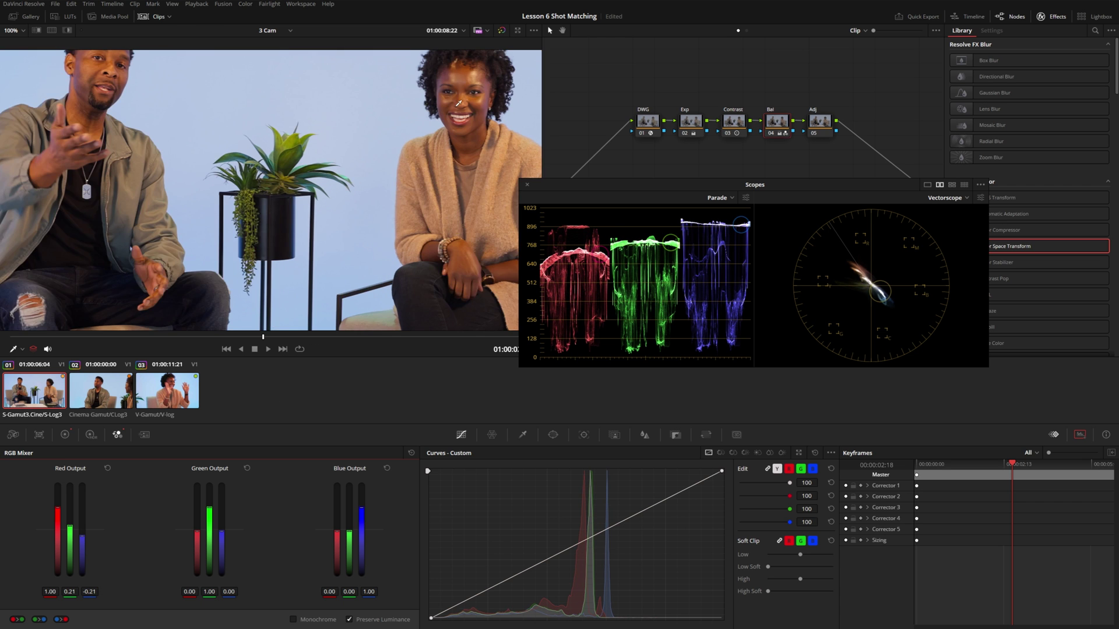
key("ctrl+d")
key("ctrl+d")
left_click_drag(201, 265, 318, 278)
key("ctrl+d")
key("ctrl+d")
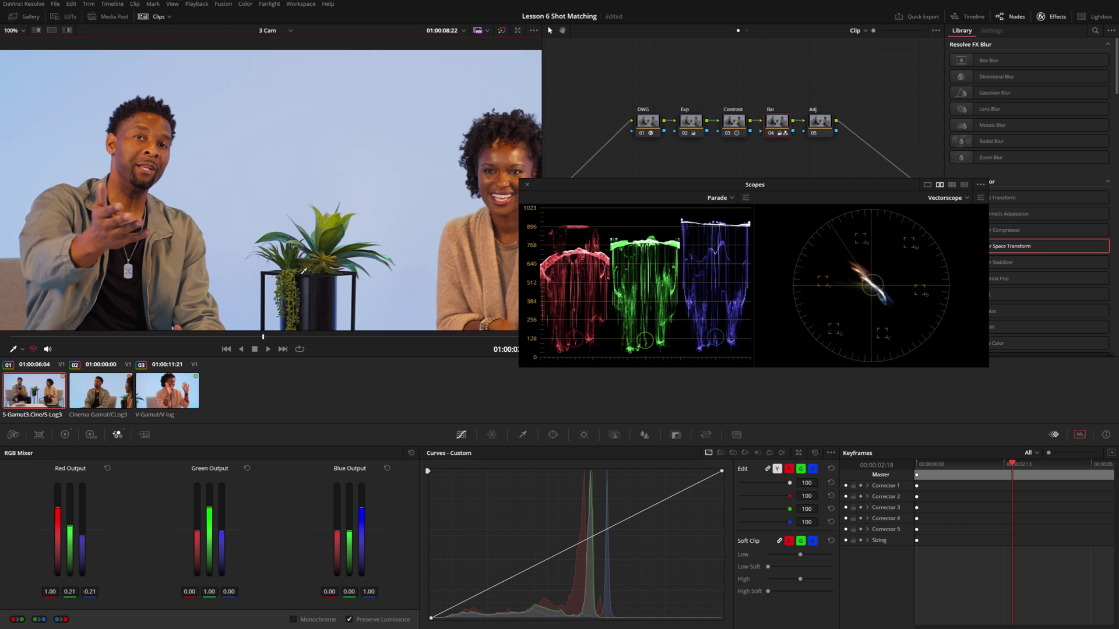
scroll(374, 277, "up", 2)
scroll(374, 277, "up", 4)
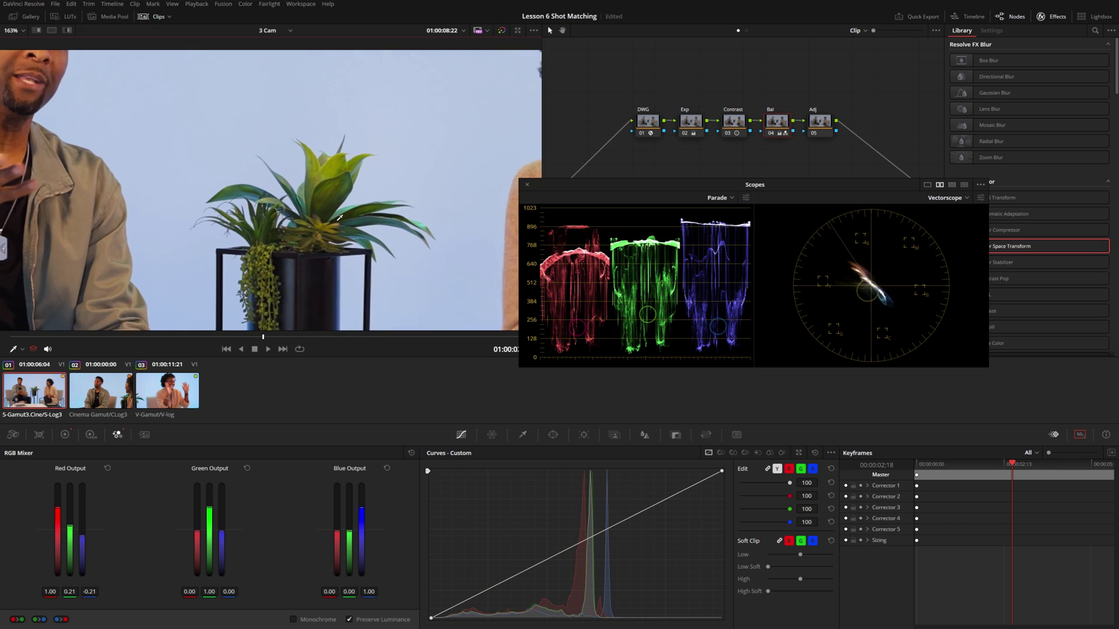
key("ctrl+d")
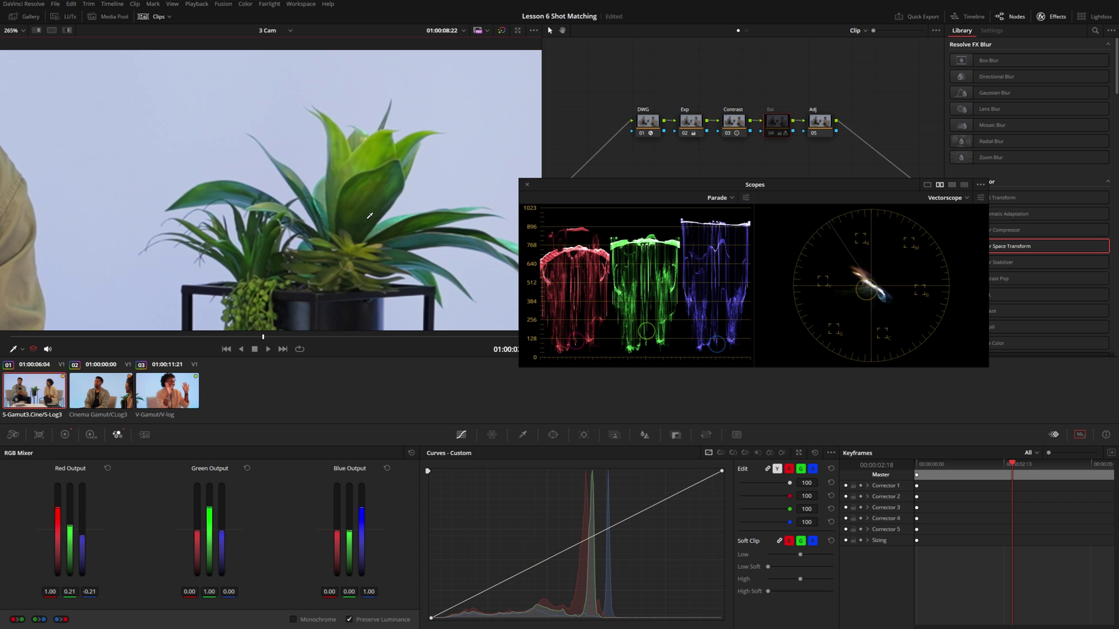
left_click_drag(369, 227, 368, 173)
left_click_drag(368, 112, 369, 241)
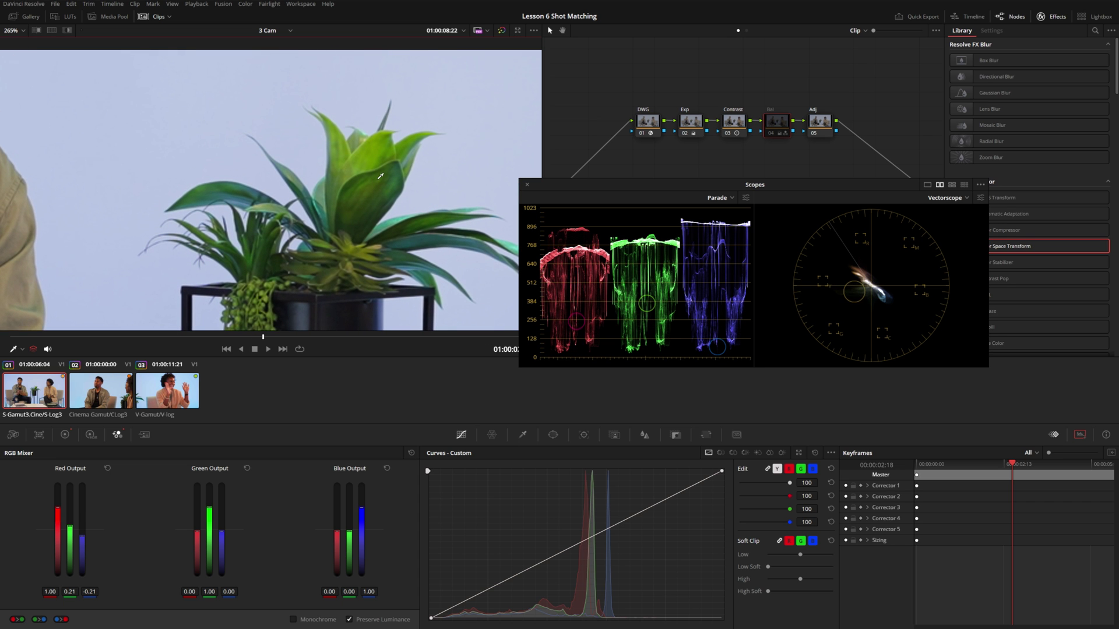
key("ctrl+d")
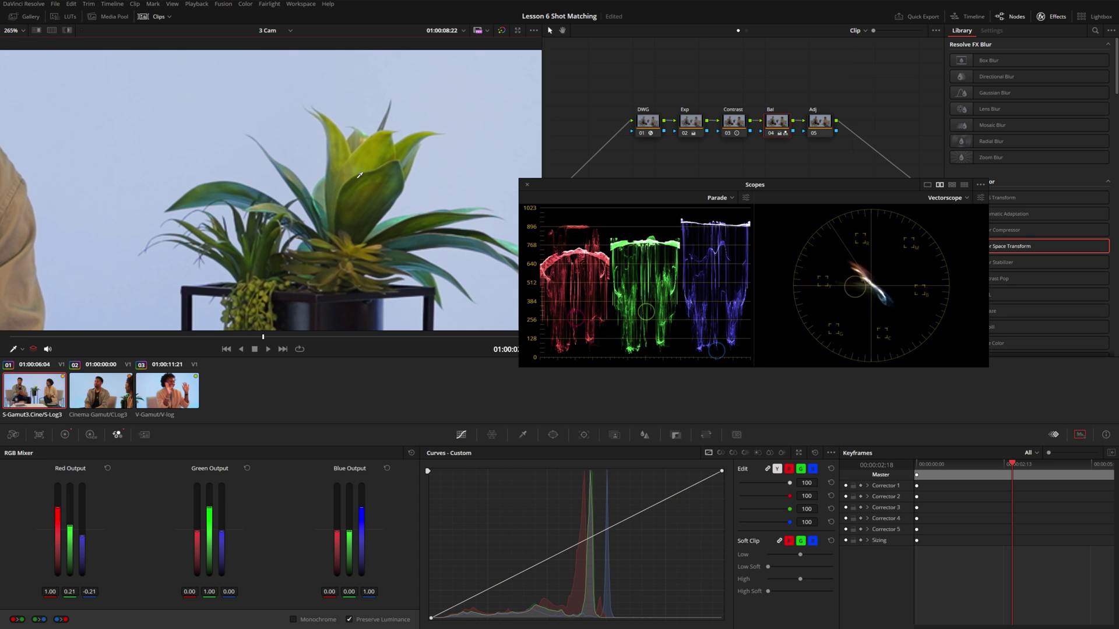
key("ctrl+d")
key("ctrl+d")
Step: Compare the man's enlarged face with the Bal node on and off, and fit the whole frame back in the viewer
left_click_drag(346, 255, 659, 438)
key("ctrl+d")
key("ctrl+d")
key("ctrl+d")
key("ctrl+d")
left_click_drag(243, 156, 301, 242)
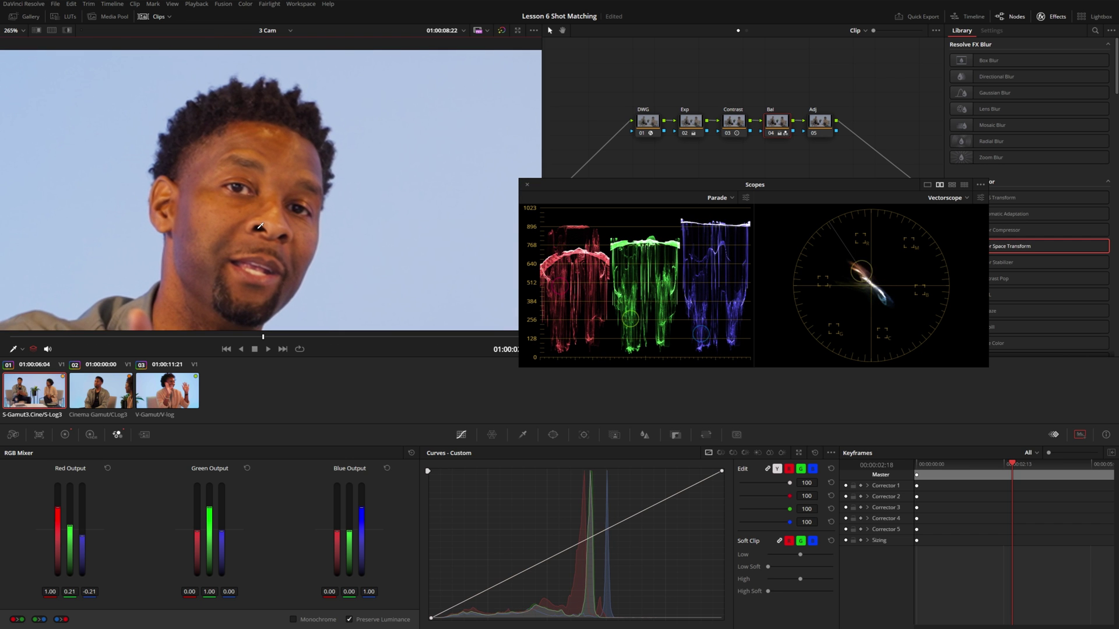
key("shift+z")
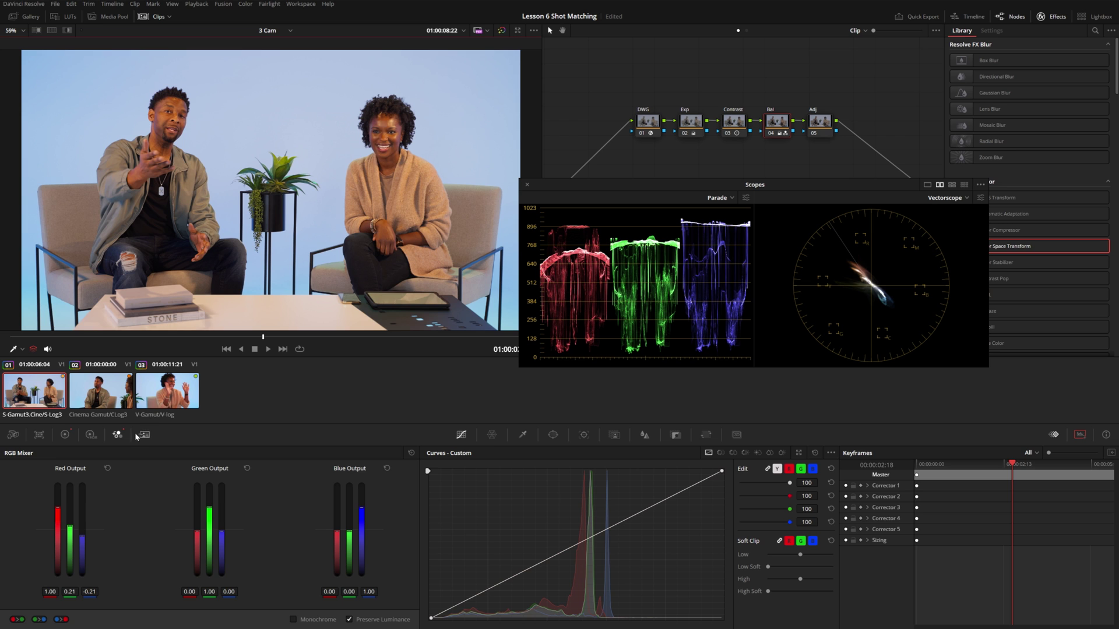
Step: Set the Bal node's Saturation to 36.60 and Color Boost to 10.50 in the primaries
left_click(65, 435)
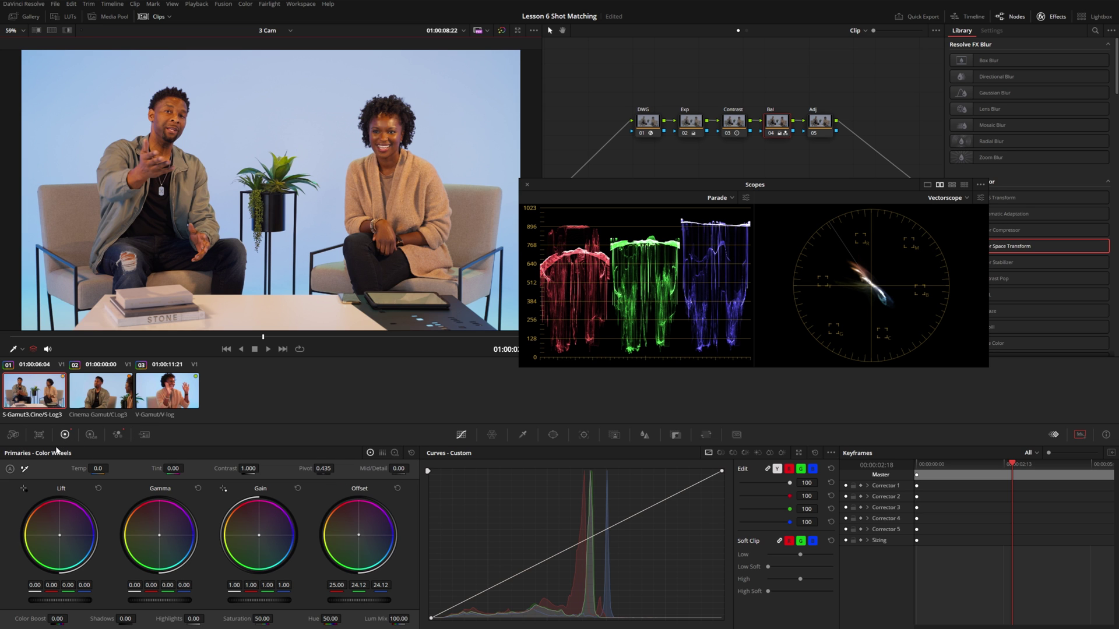
left_click_drag(262, 619, 217, 619)
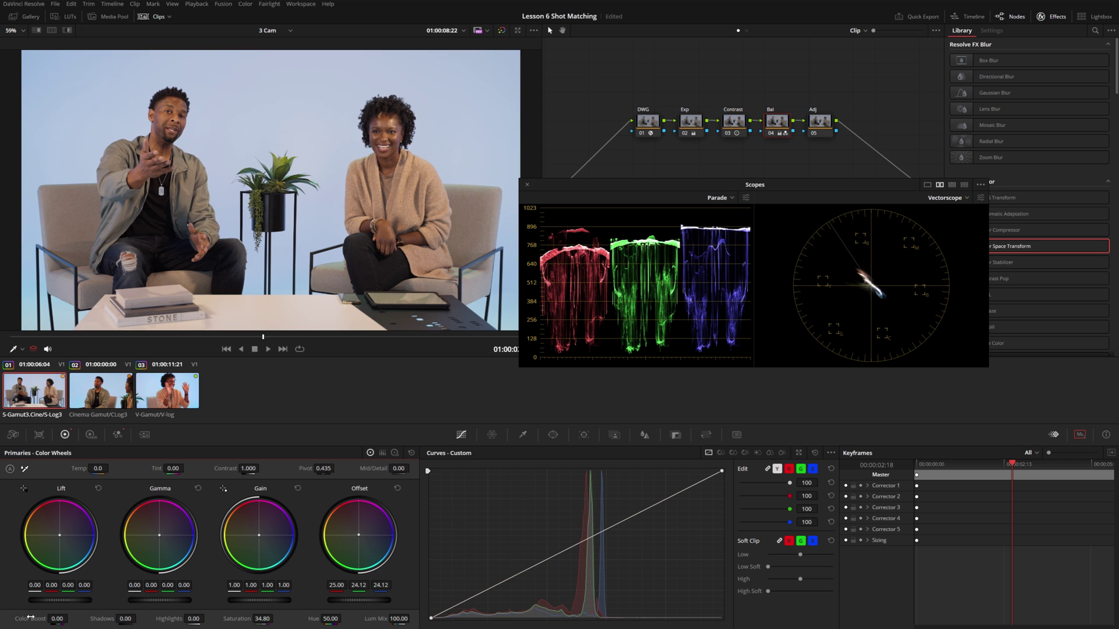
left_click_drag(51, 619, 57, 619)
left_click_drag(252, 621, 276, 618)
left_click_drag(58, 619, 52, 619)
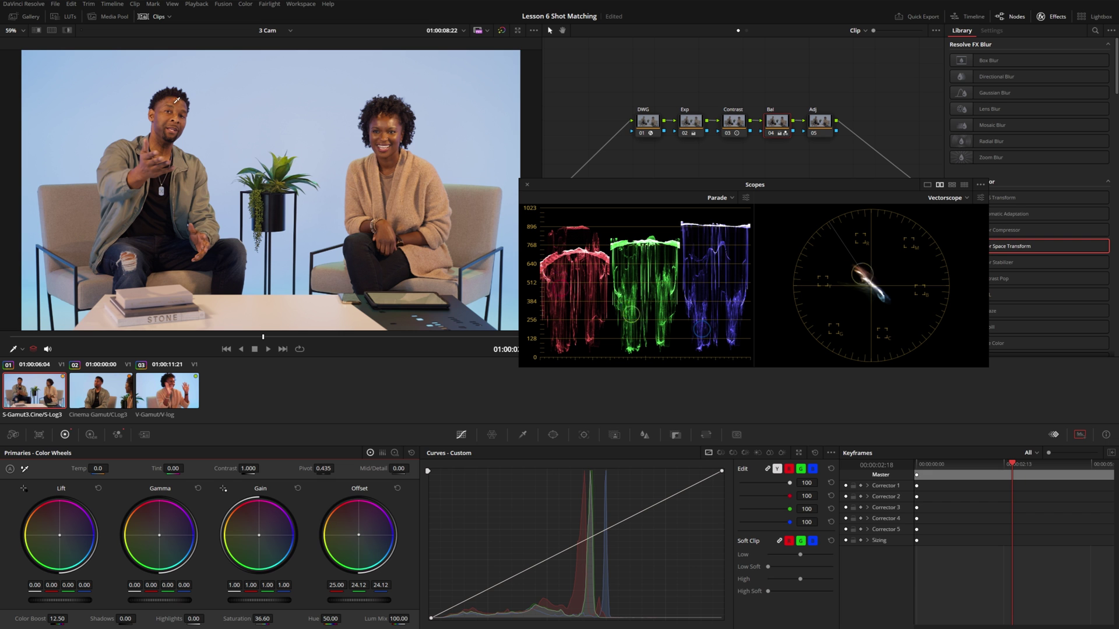
left_click_drag(56, 621, 46, 620)
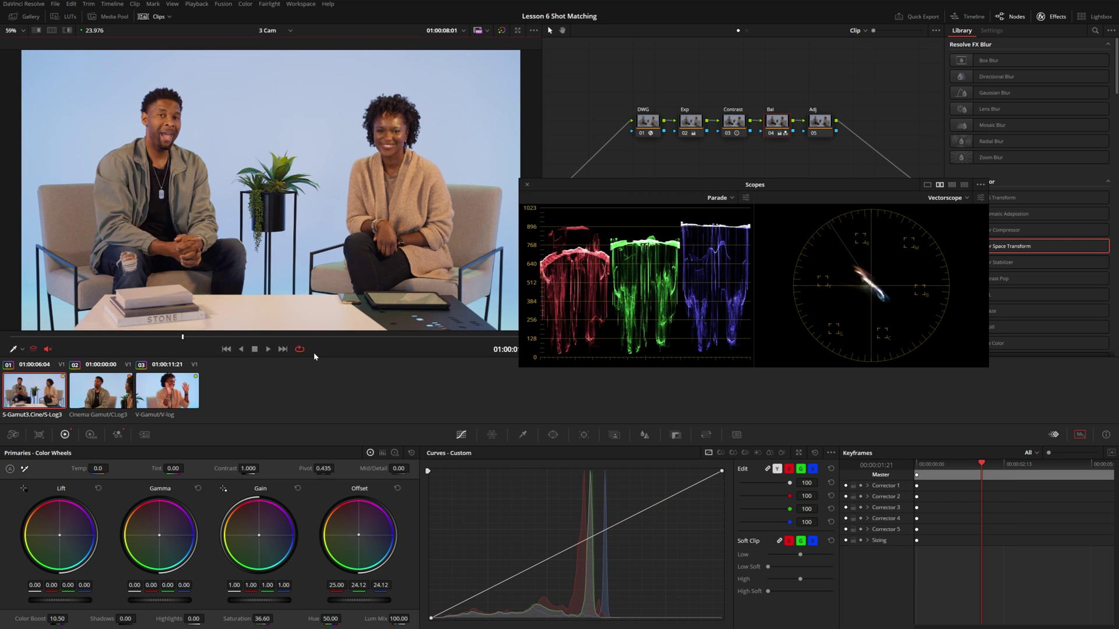
Step: Compare the wide shot with all grades bypassed and active, and play the clip
key("shift+d")
key("shift+d")
key("space")
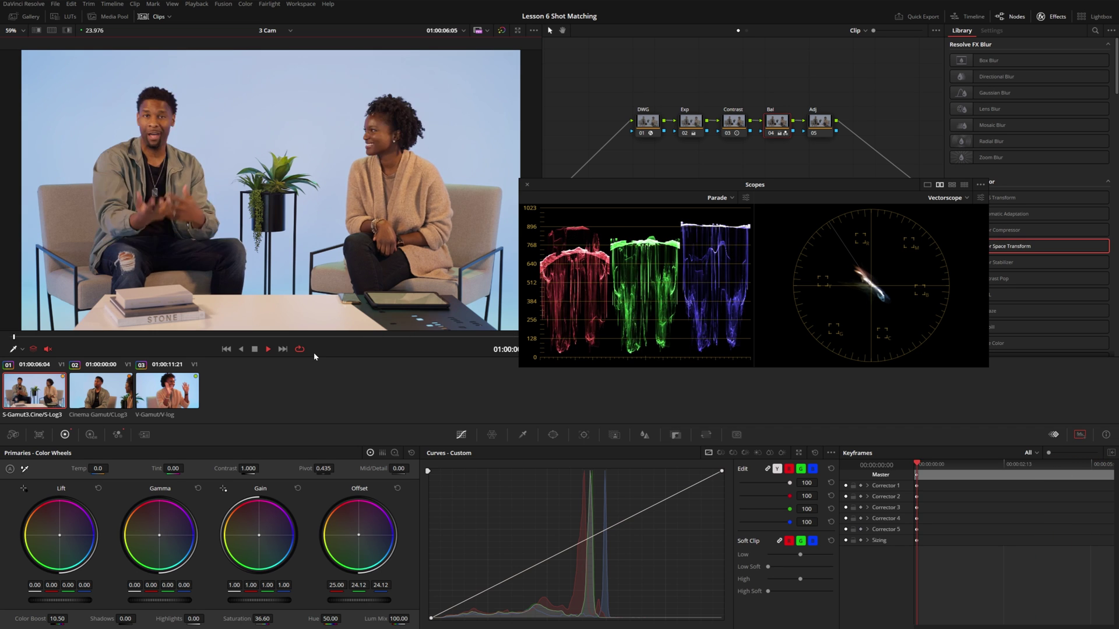
Step: In the wide shot's Adj node, set the Hue Vs Hue point at input hue 256.00 to a Hue Rotate of 1.75
left_click(185, 337)
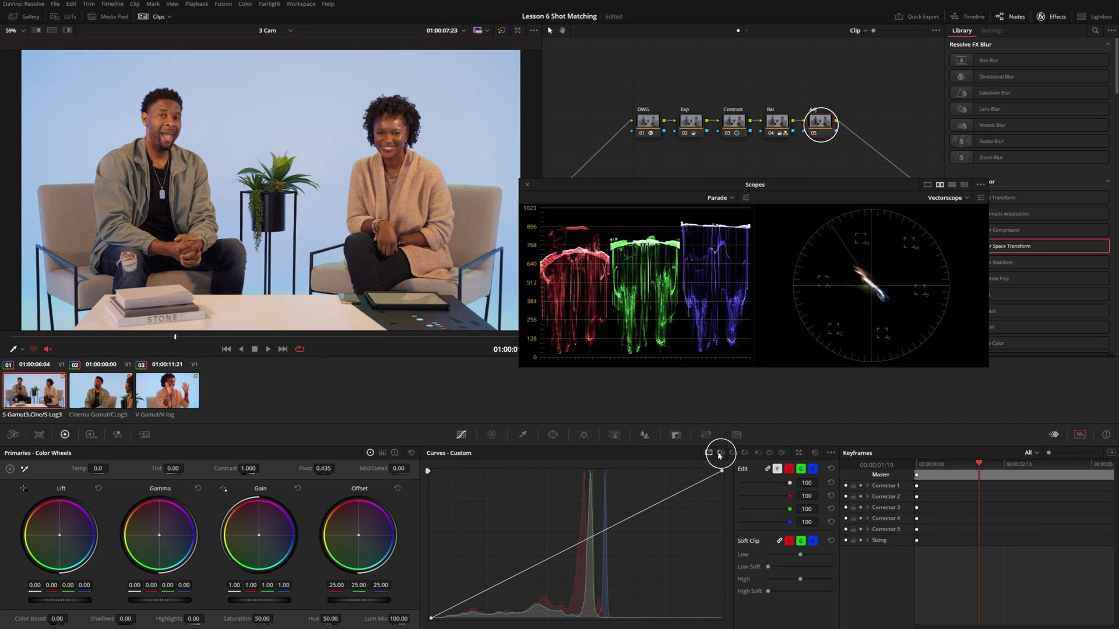
left_click(720, 454)
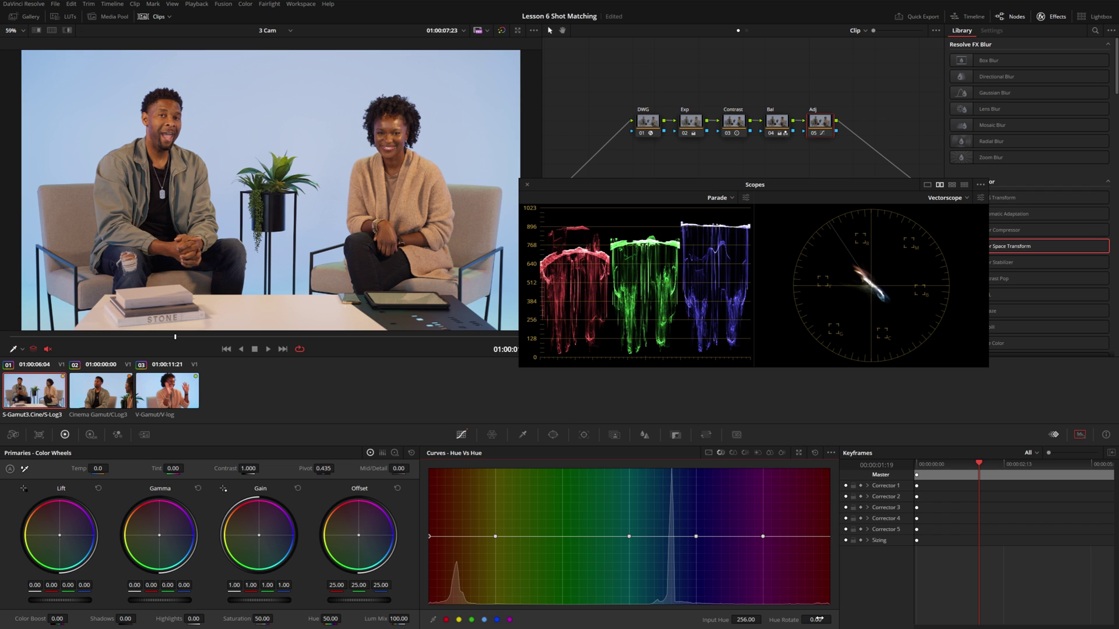
left_click_drag(815, 620, 808, 620)
left_click_drag(829, 537, 828, 535)
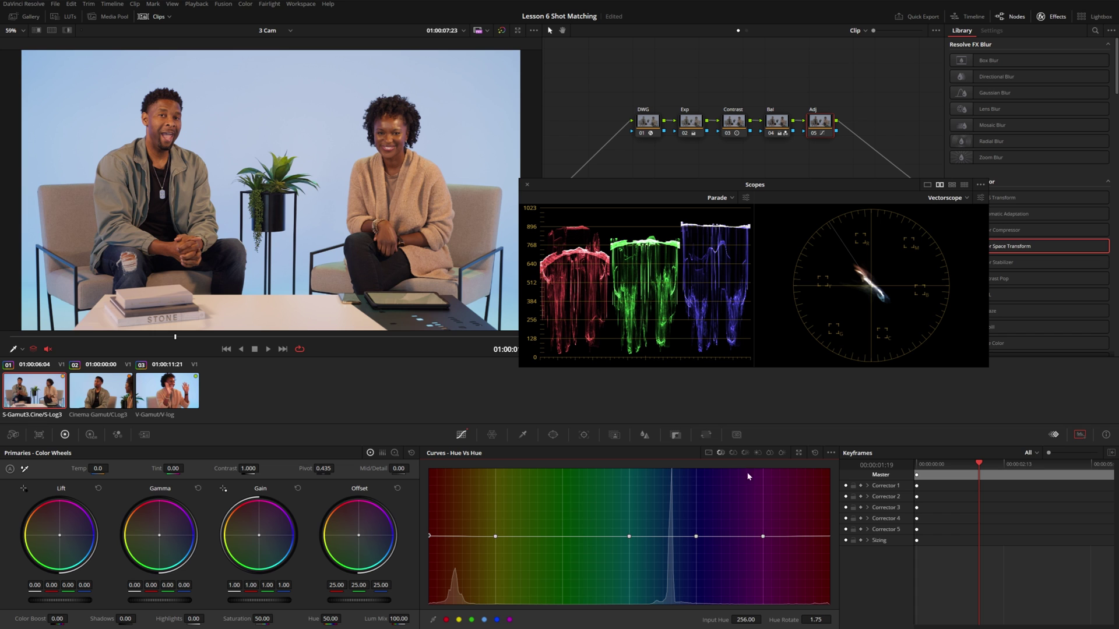
Step: On the Hue Vs Sat curve, set the red point at input hue 256.00 to a Saturation of 0.82 and check another frame
left_click(732, 454)
mouse_move(815, 619)
left_mouse_down()
mouse_move(780, 620)
mouse_move(810, 620)
left_mouse_up()
left_click_drag(828, 542, 829, 548)
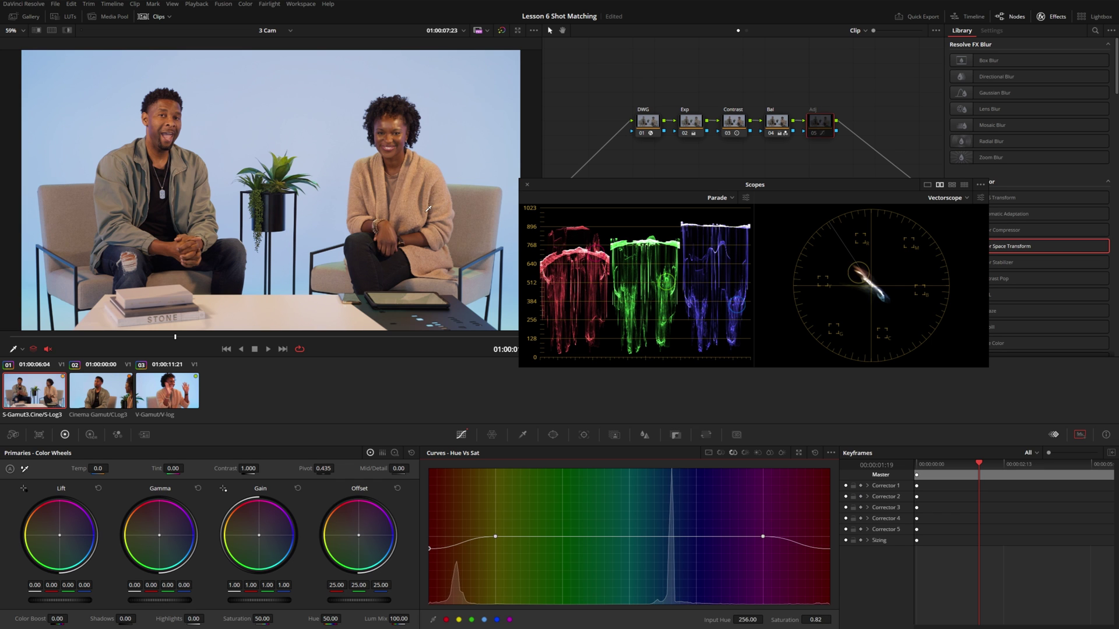
left_click_drag(201, 338, 213, 337)
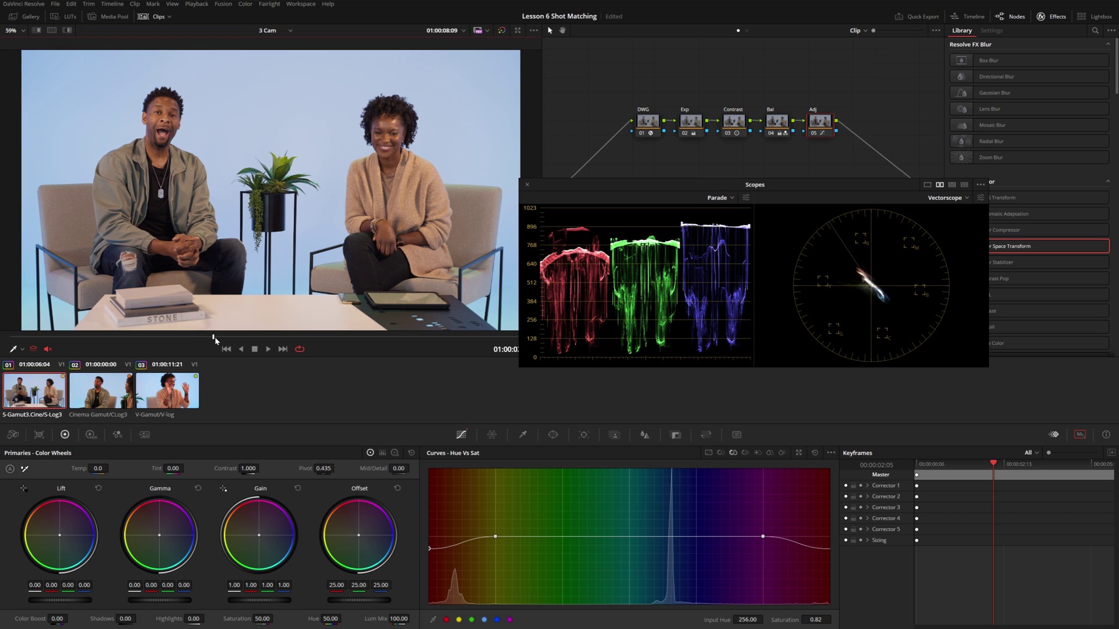
Step: On the Hue Vs Lum curve, set the red point at input hue 256.00 to a Lum Gain of 1.46 and compare with Adj off
left_click(757, 452)
left_click(745, 453)
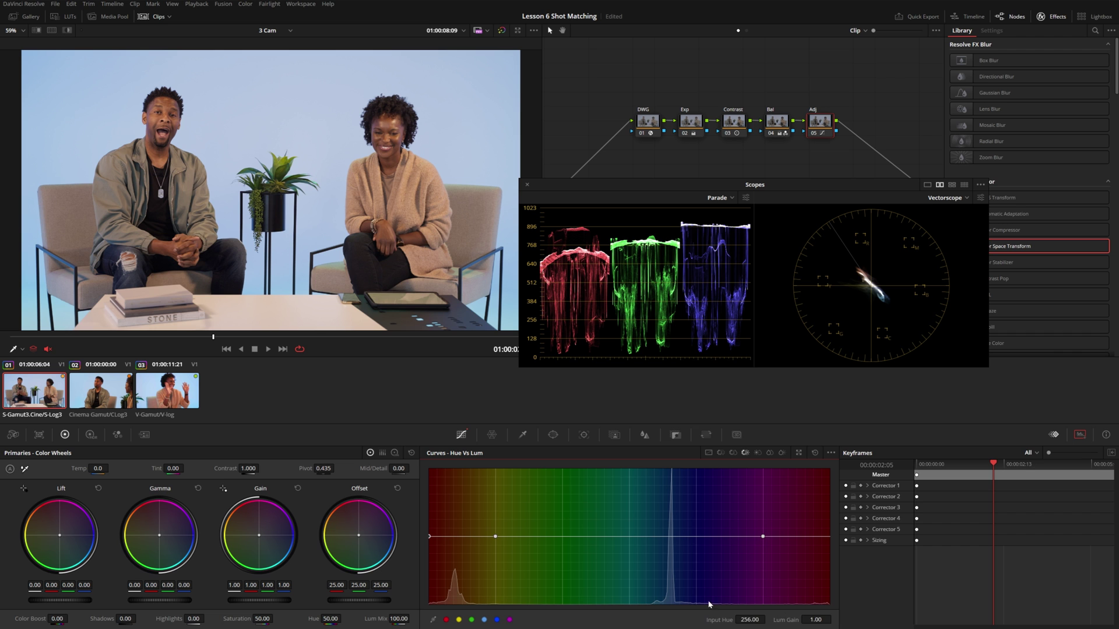
left_click_drag(810, 621, 854, 621)
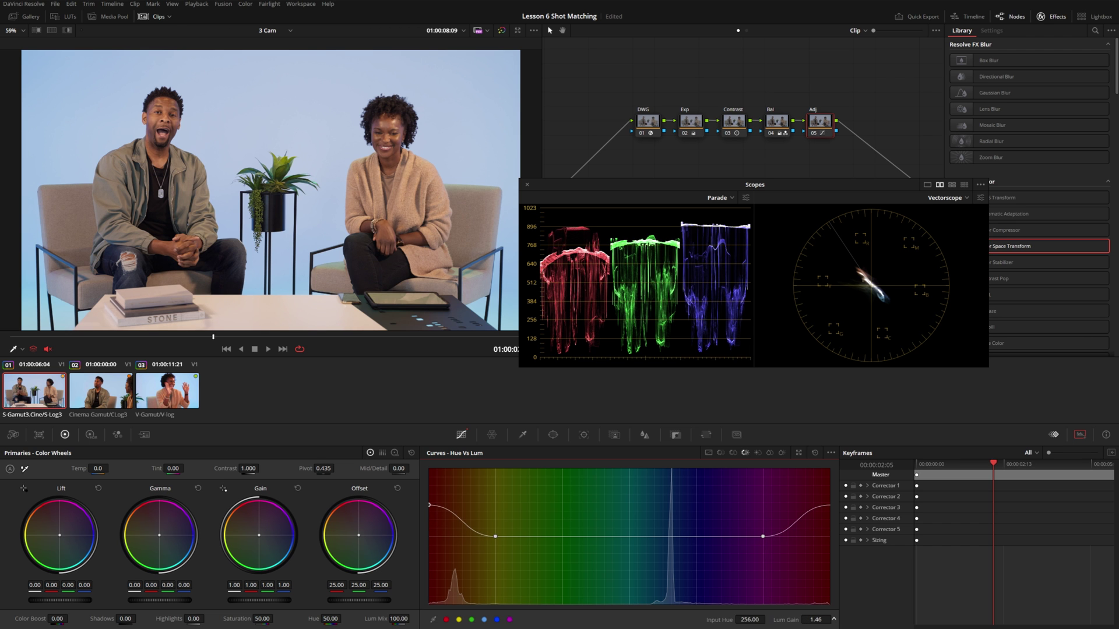
scroll(199, 182, "up", 6)
key("ctrl+d")
key("ctrl+d")
key("ctrl+d")
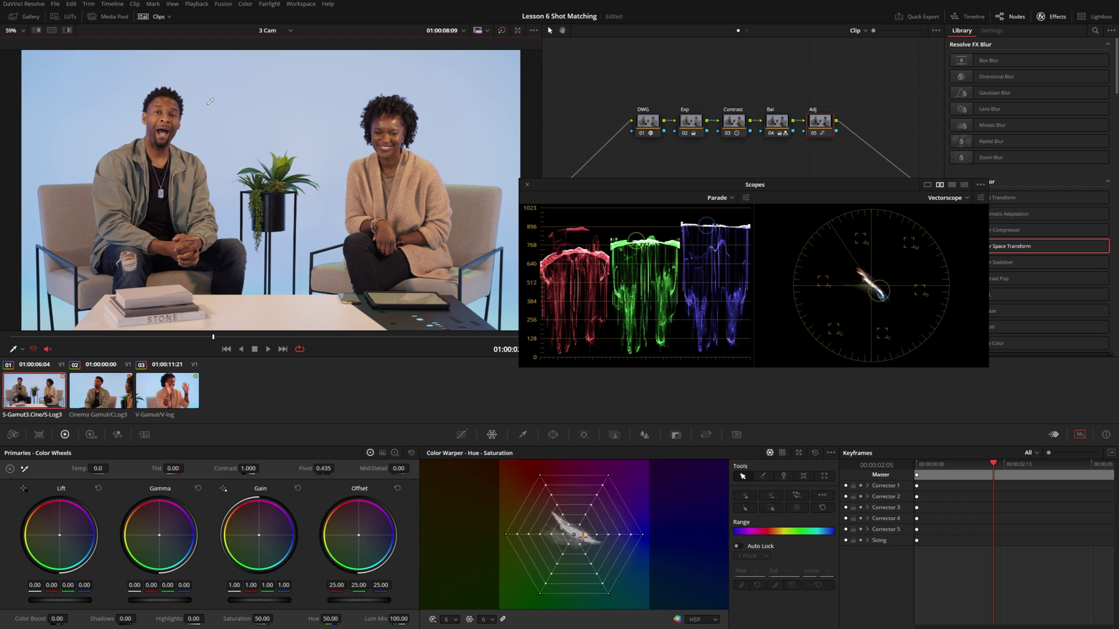
Step: With the Color Warper, sample the man's skin tone, set Sat to 0.38 and Luma to 0.55, and play through the wide shot
left_click(169, 104)
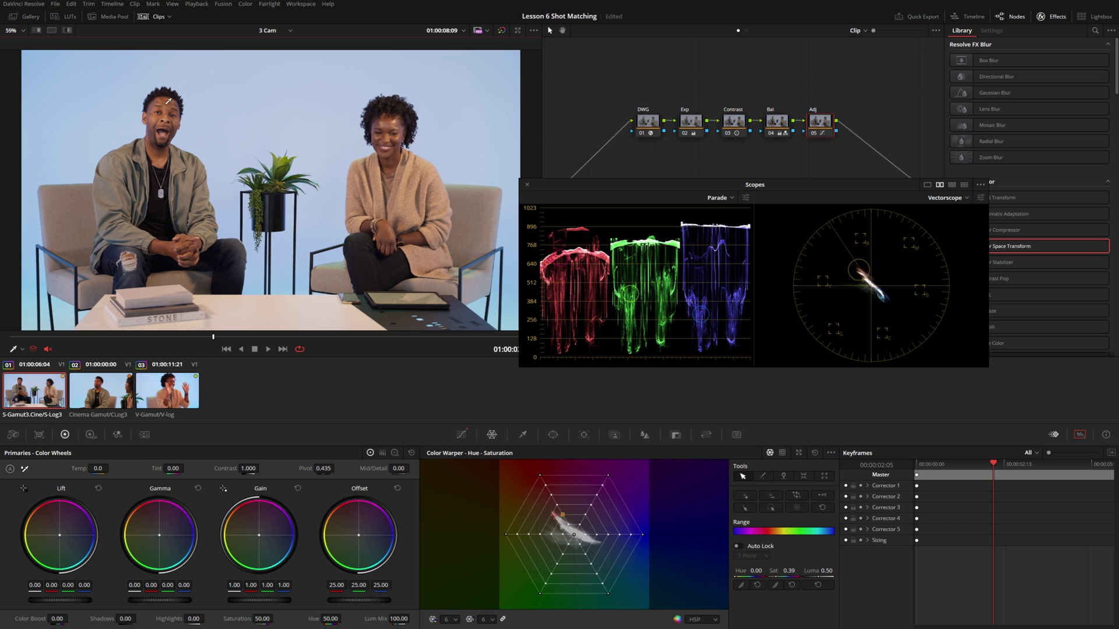
left_click_drag(826, 570, 827, 570)
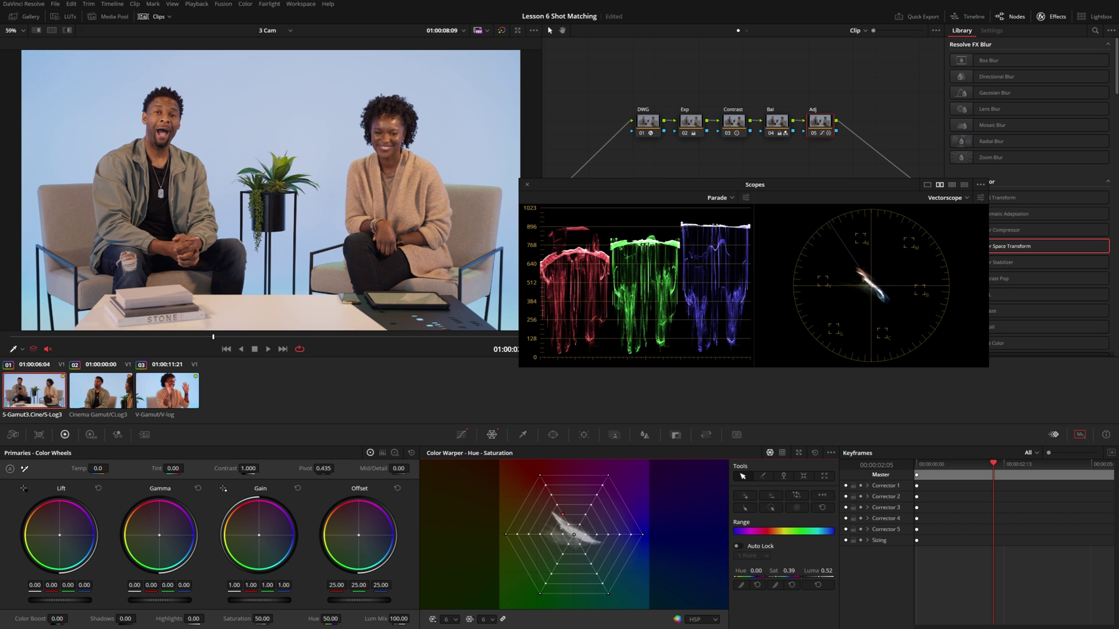
key("space")
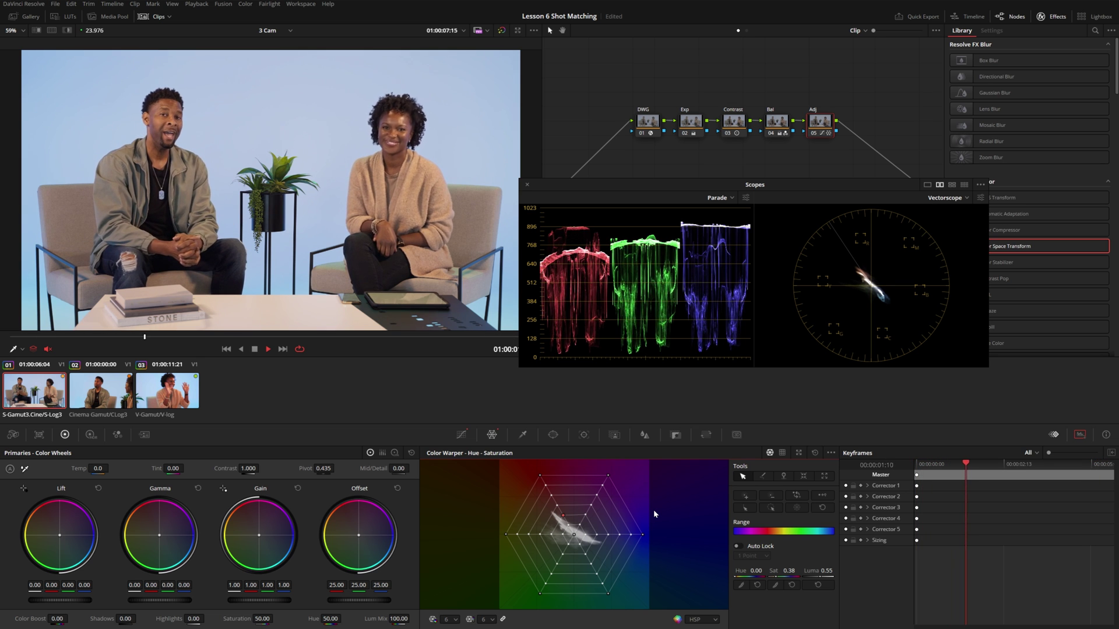
key("space")
left_click(238, 336)
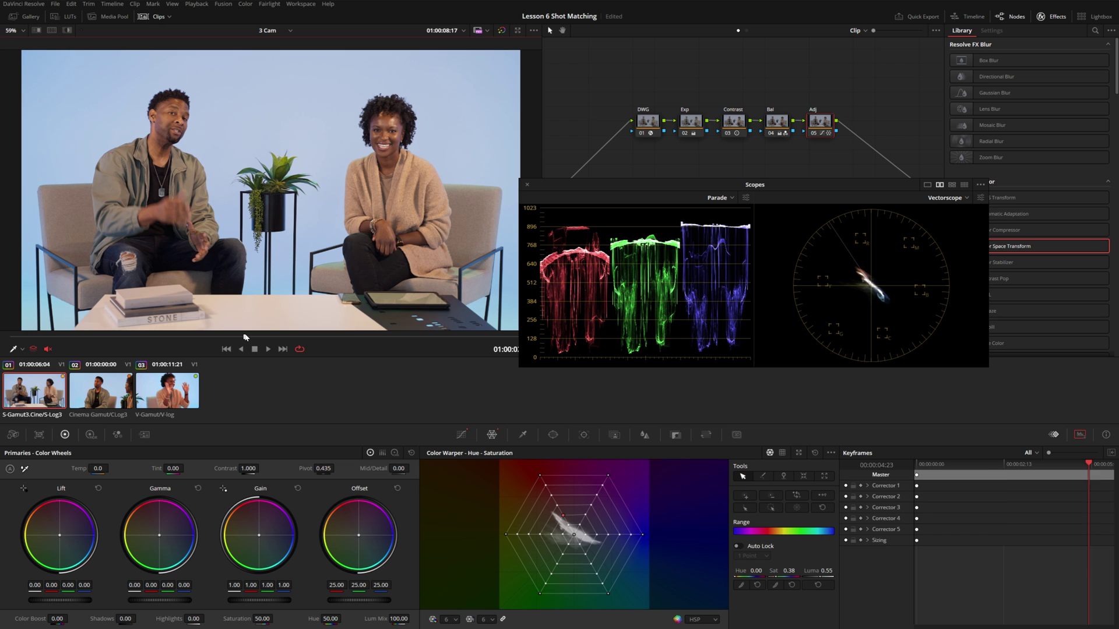
Step: On the timeline-level Look node, lower the custom curve's white point and raise its black point slightly
left_click(746, 31)
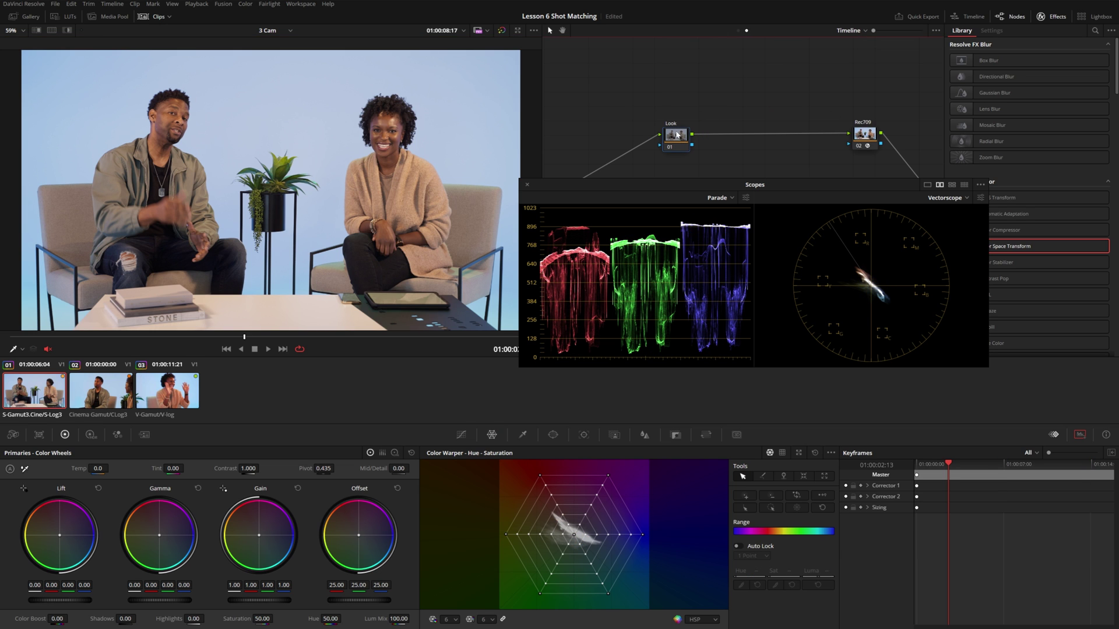
left_click_drag(681, 141, 670, 137)
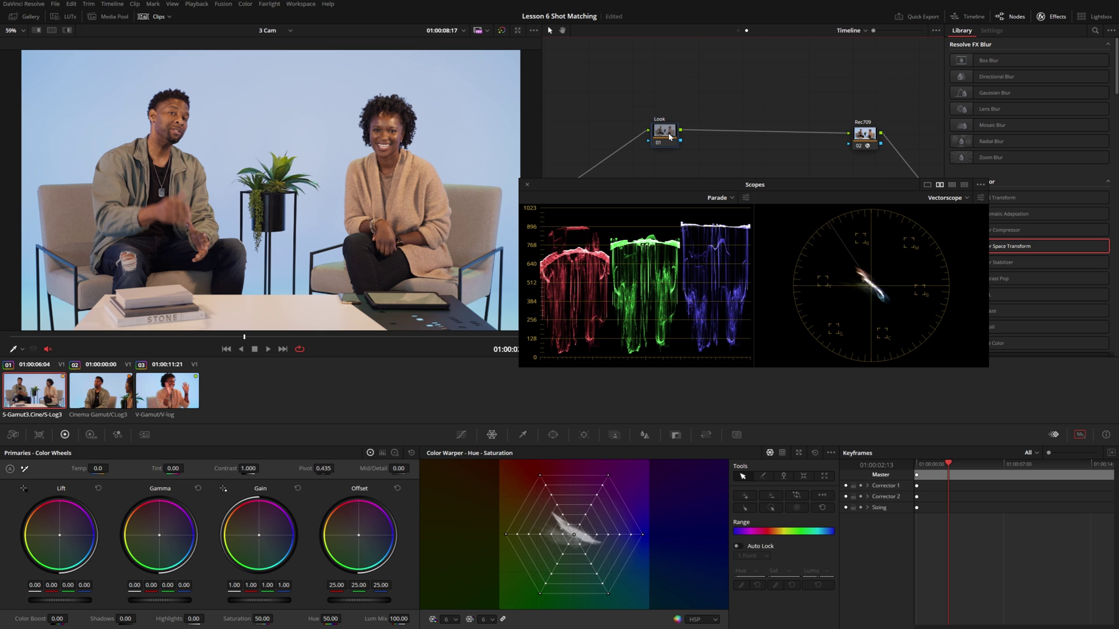
left_click(463, 435)
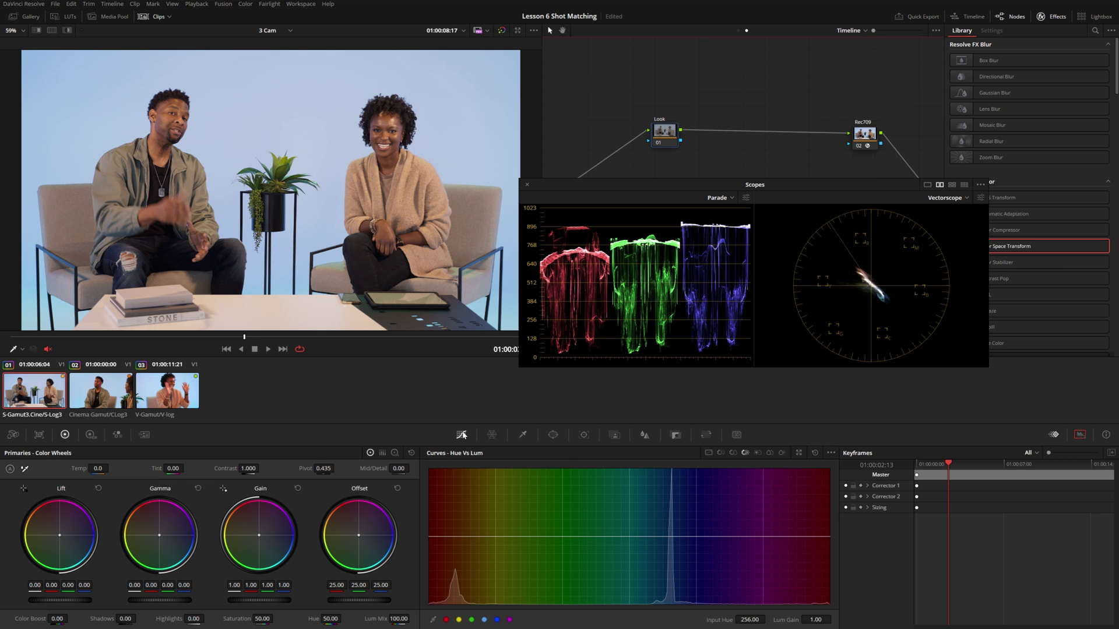
left_click(709, 454)
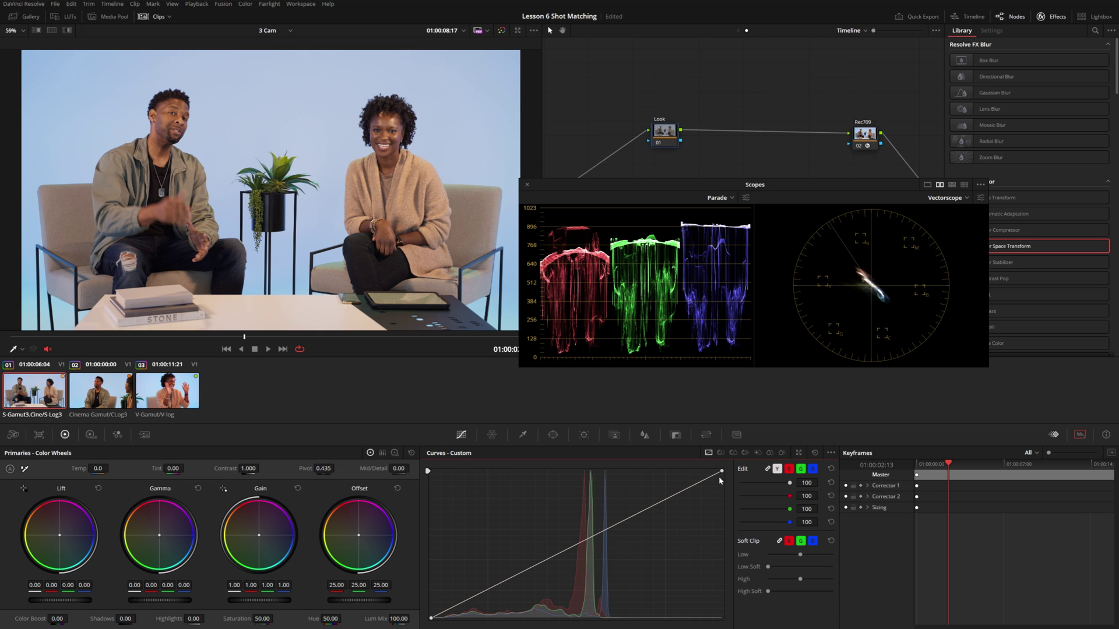
left_click_drag(722, 473, 725, 491)
left_click_drag(432, 620, 430, 615)
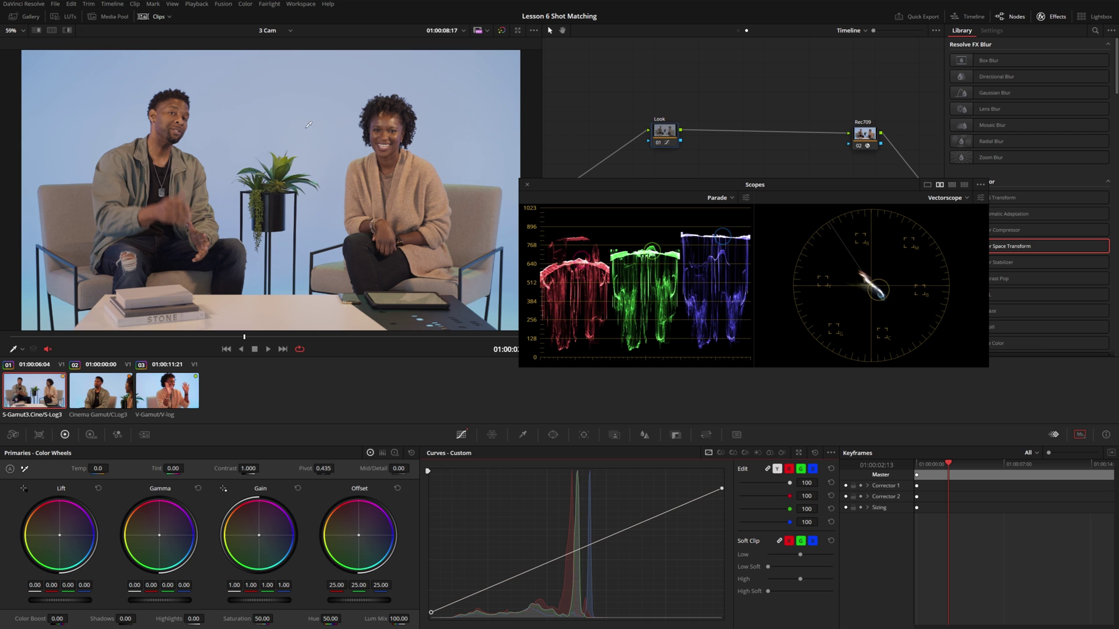
Step: Enable editable splines on the custom curve and bend the shadow handle down and the highlight handle up into a soft S-curve
left_click(832, 453)
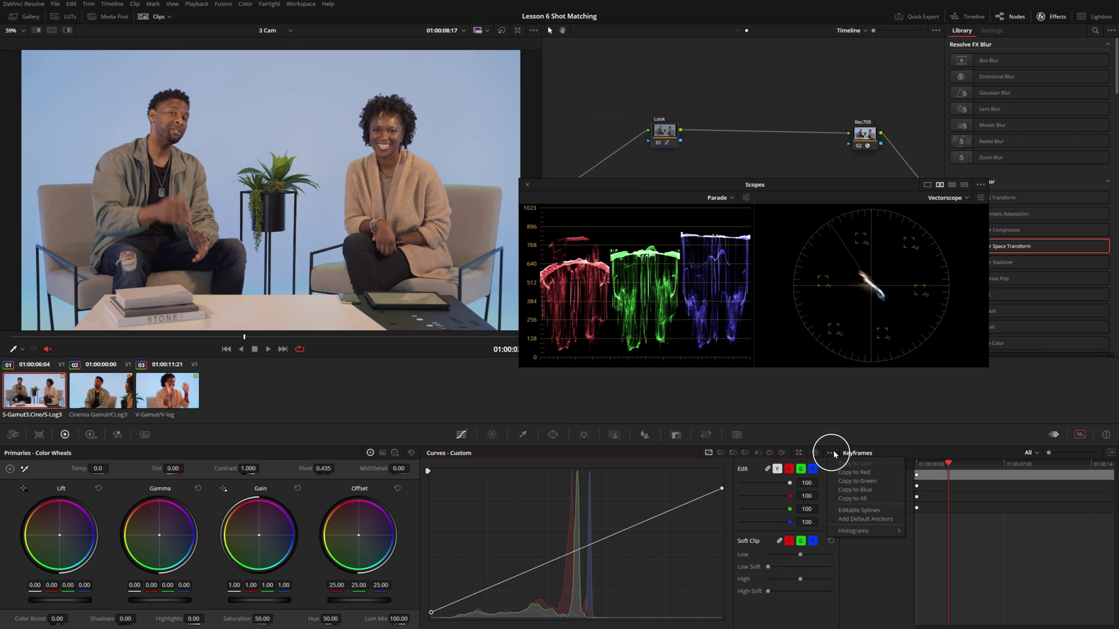
left_click(857, 510)
left_click(527, 571)
left_click_drag(527, 573, 501, 595)
left_click(721, 489)
left_click_drag(623, 531, 599, 509)
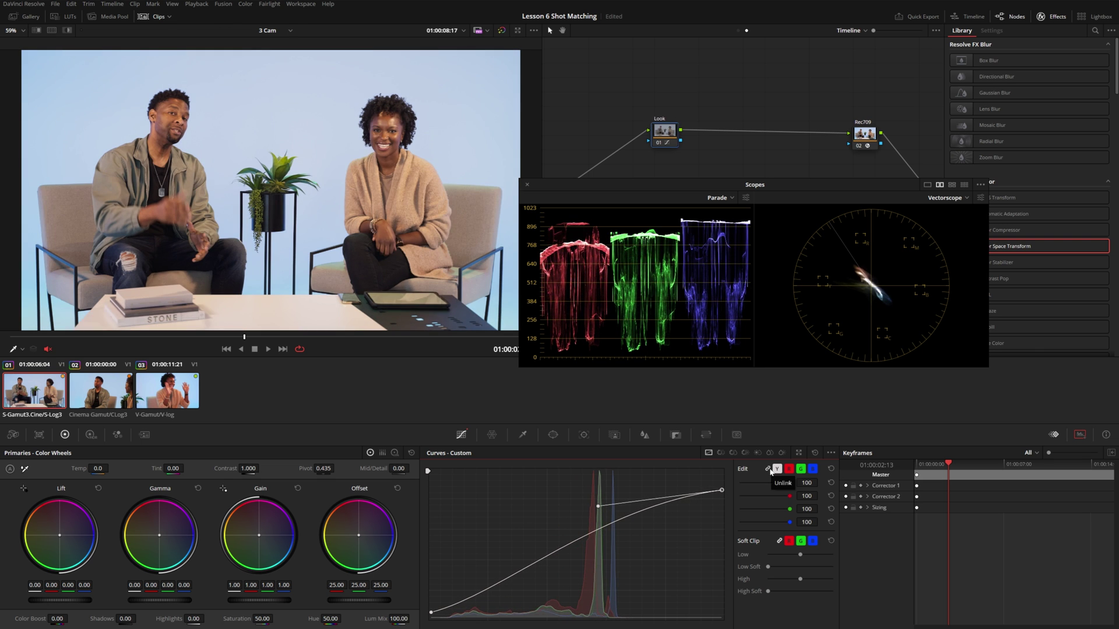
Step: Isolate the red channel of the Look curve and fine-tune its shadow and highlight spline handles
left_click(788, 468)
left_click(431, 612)
left_click_drag(505, 590, 503, 597)
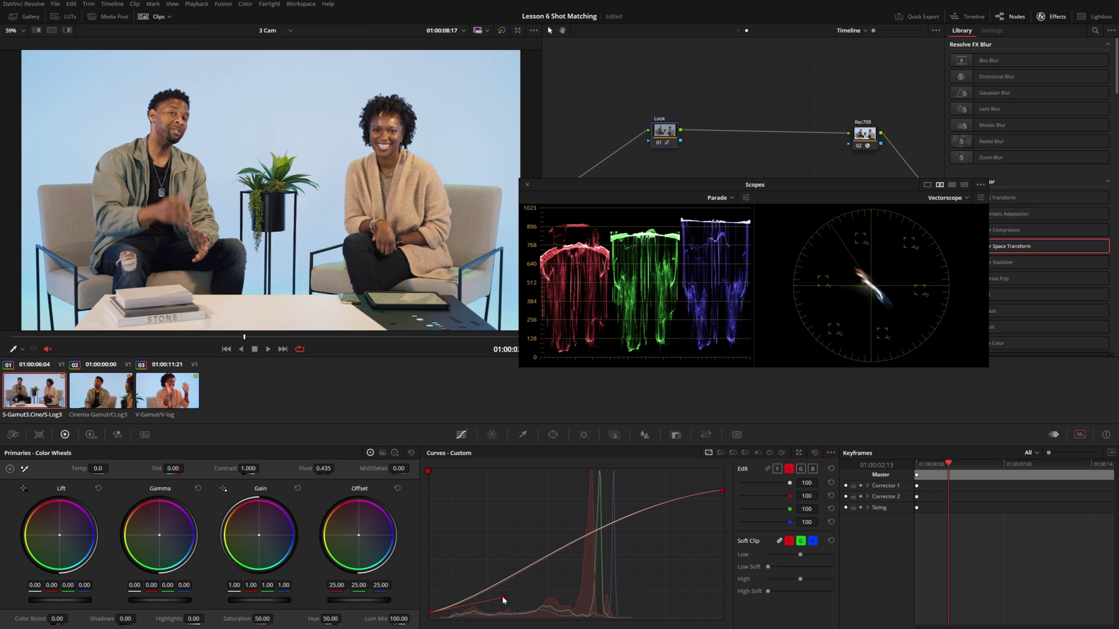
left_click(593, 506)
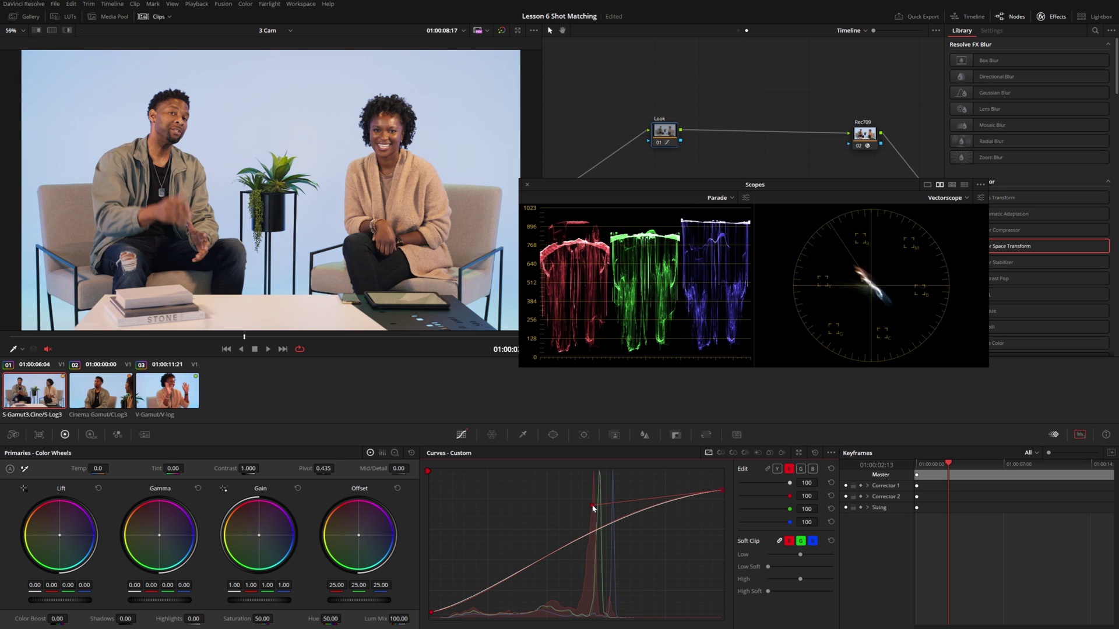
left_click_drag(593, 508, 591, 508)
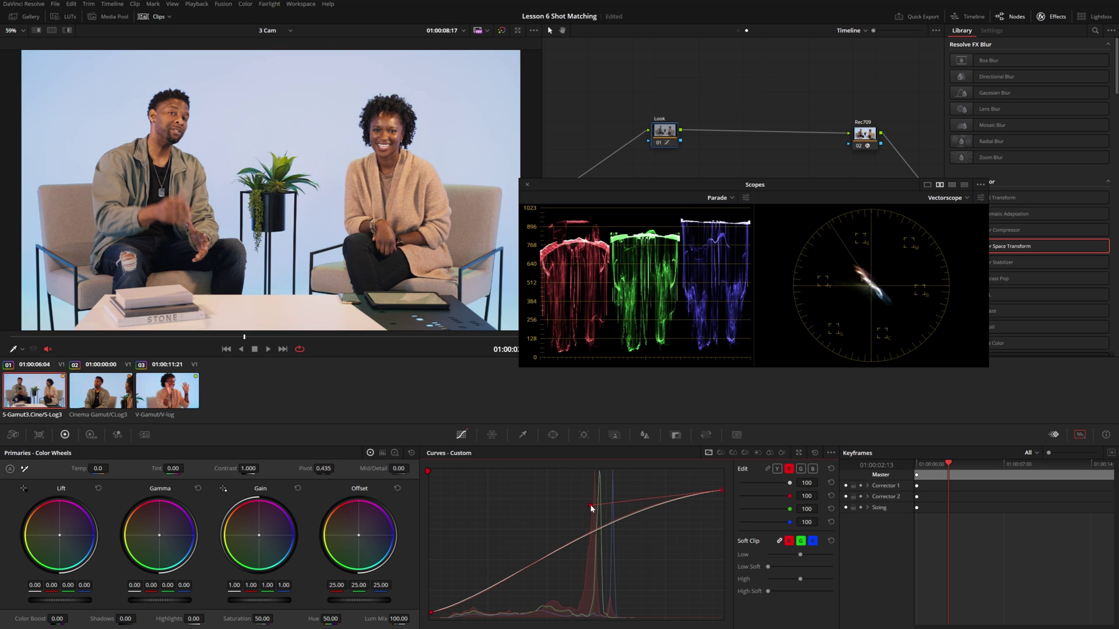
Step: Fine-tune the spline handles of the green and blue channel curves in the Look node
left_click(801, 469)
left_click(434, 613)
left_click_drag(500, 598, 503, 599)
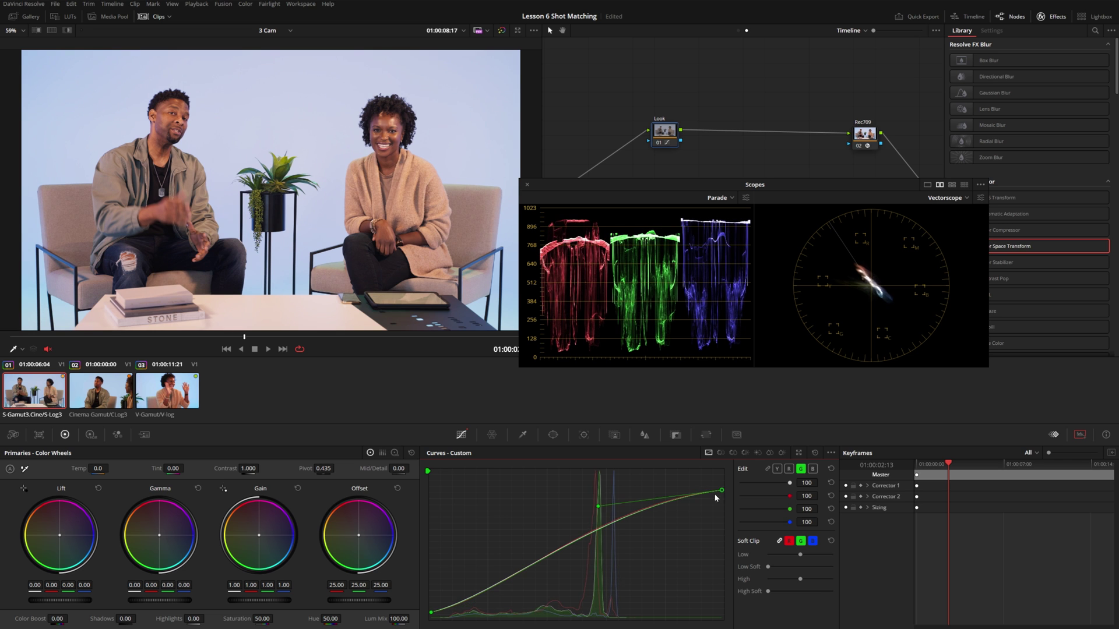
left_click(813, 469)
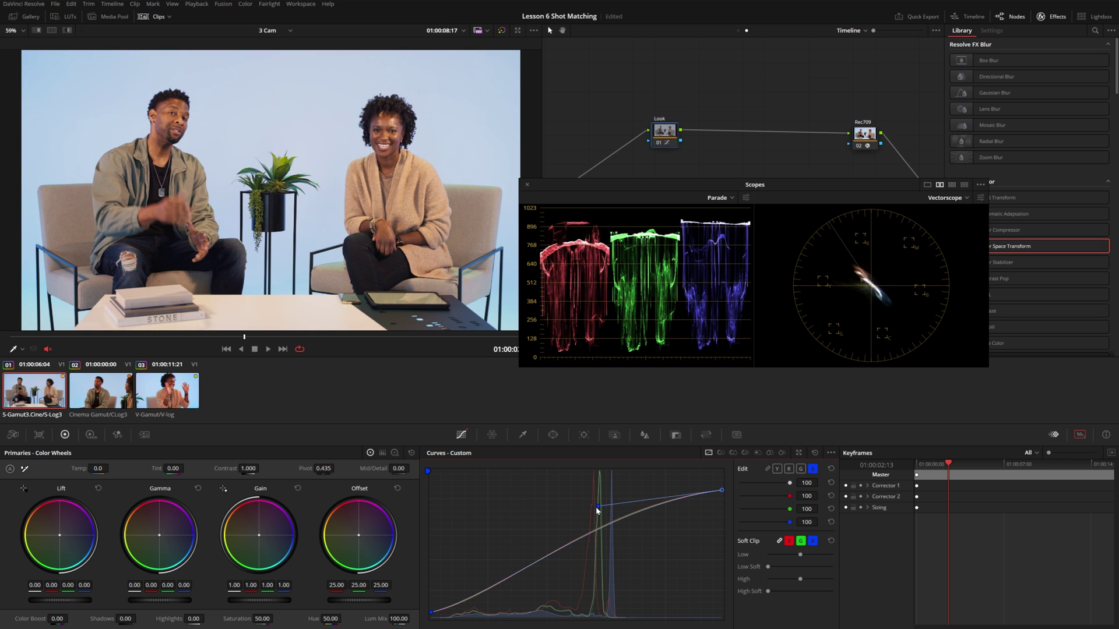
left_click_drag(597, 507, 596, 510)
left_click_drag(436, 613, 504, 597)
left_click_drag(599, 509, 600, 511)
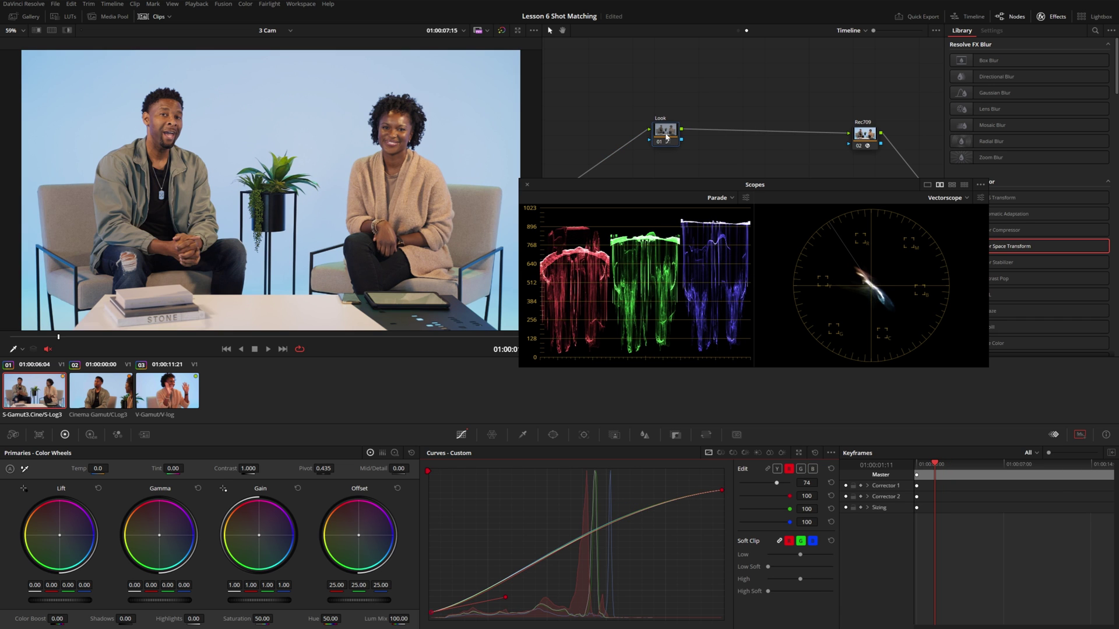
Step: Return to the clip-level nodes, go to frame 01:00:10:17 of the wide shot and grab a reference still
left_click_drag(666, 137, 658, 136)
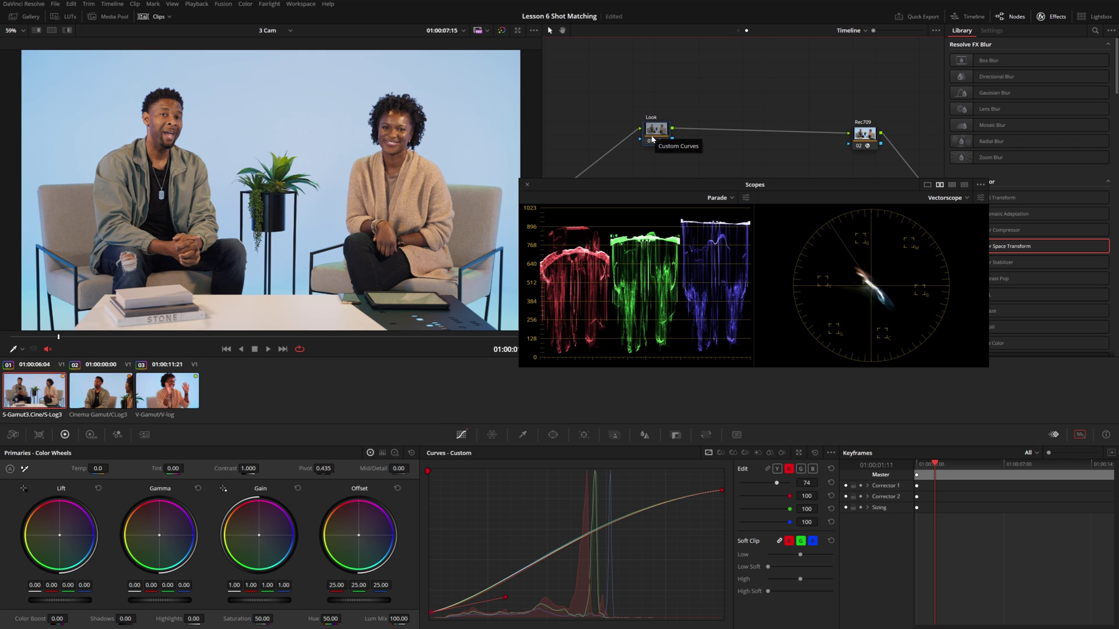
left_click(738, 31)
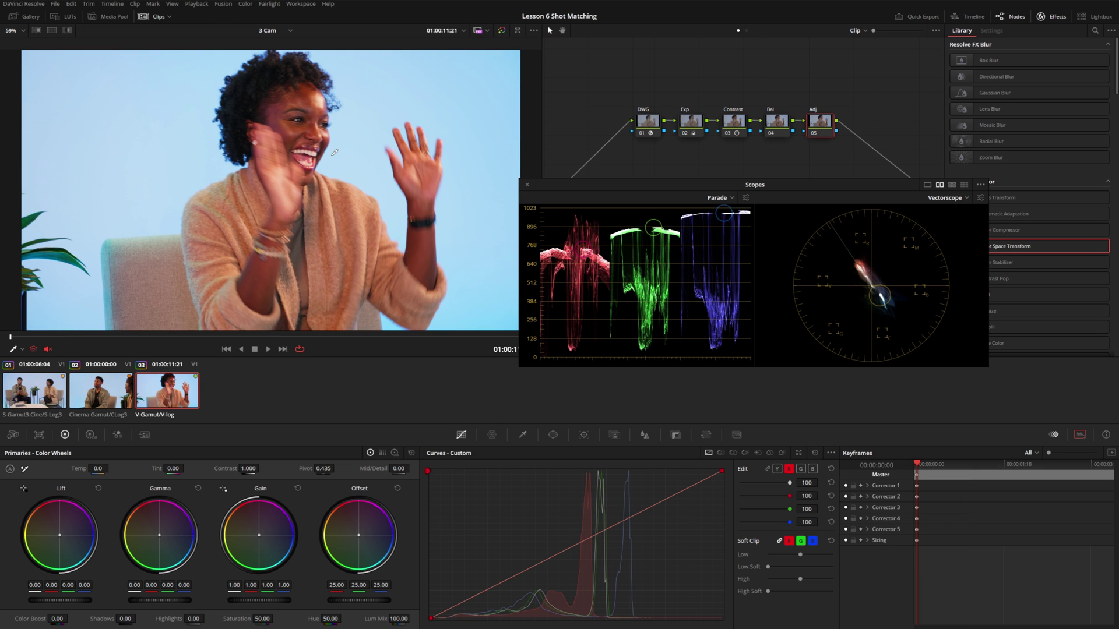
left_click_drag(257, 337, 298, 336)
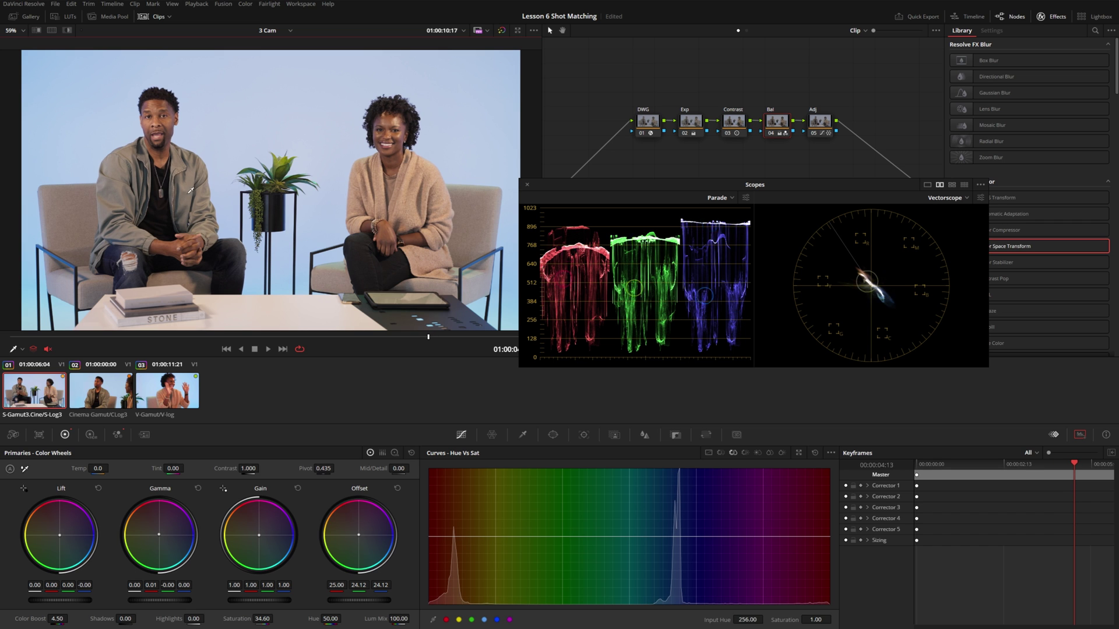
right_click(297, 145)
Step: Compare the Cinema Gamut/CLog3 clip with its neighbours and wipe the wide shot's reference still across it
left_click(123, 394)
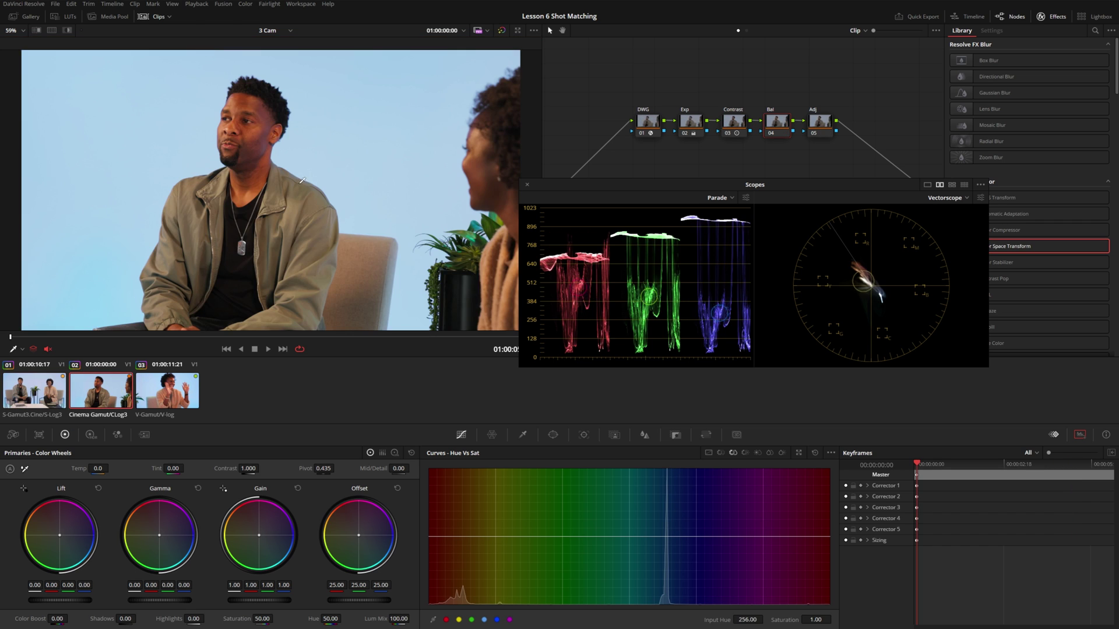
key("Down")
key("Up")
key("Down")
key("Up")
left_click(36, 31)
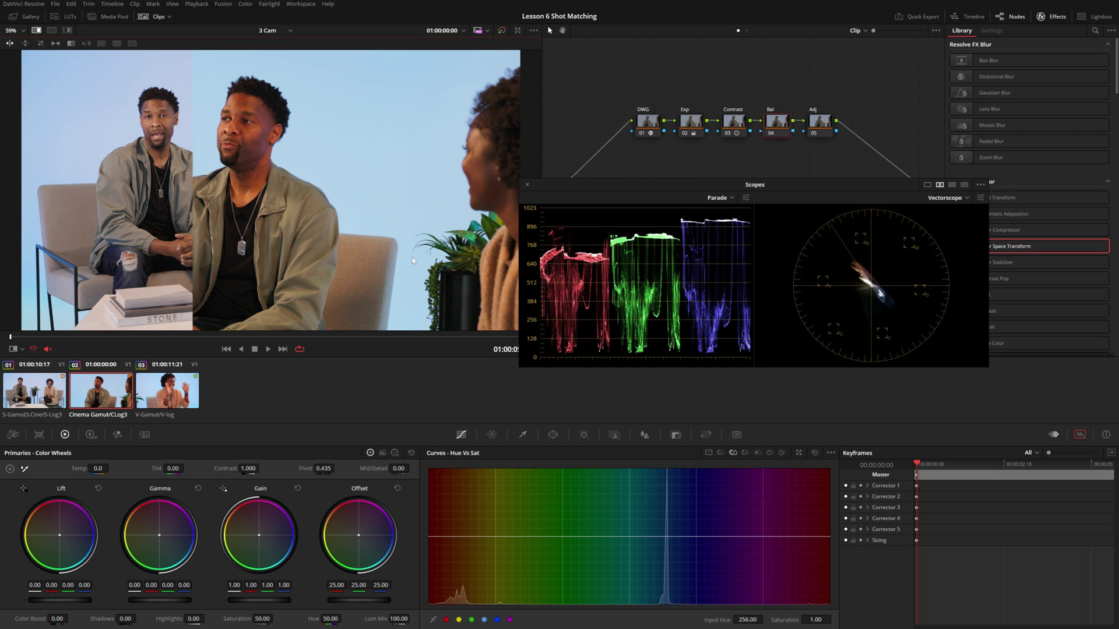
left_click_drag(195, 261, 46, 249)
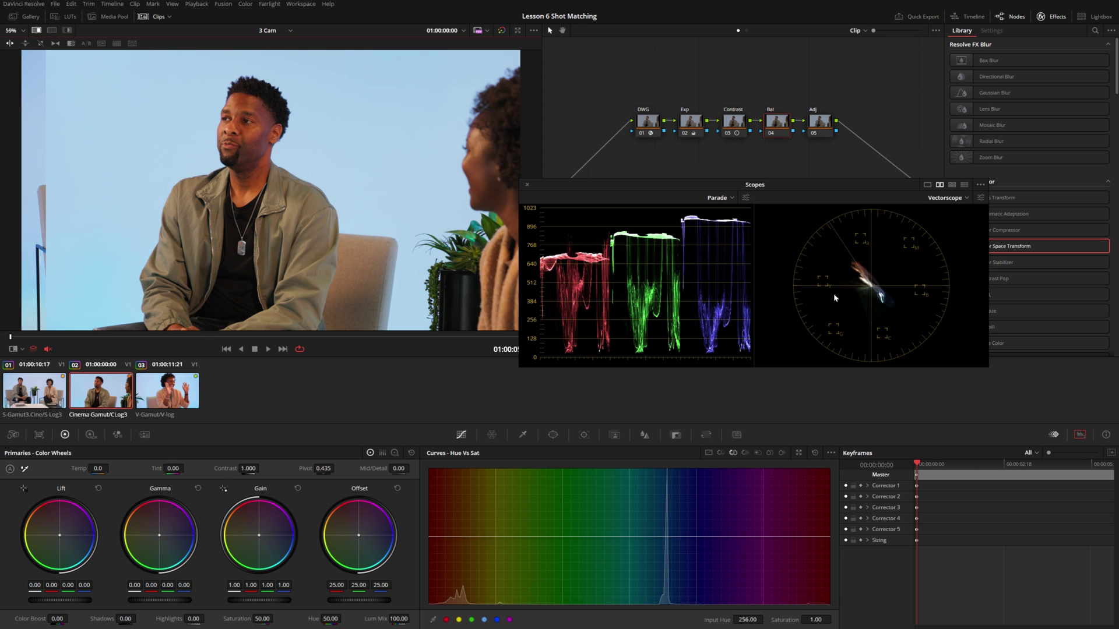
Step: In the second clip's Bal node, set Offset to 24.62, 24.93, 25.39, Saturation to 38.20 and Color Boost to 4.50, and fine-tune Gamma
left_click_drag(359, 535, 365, 541)
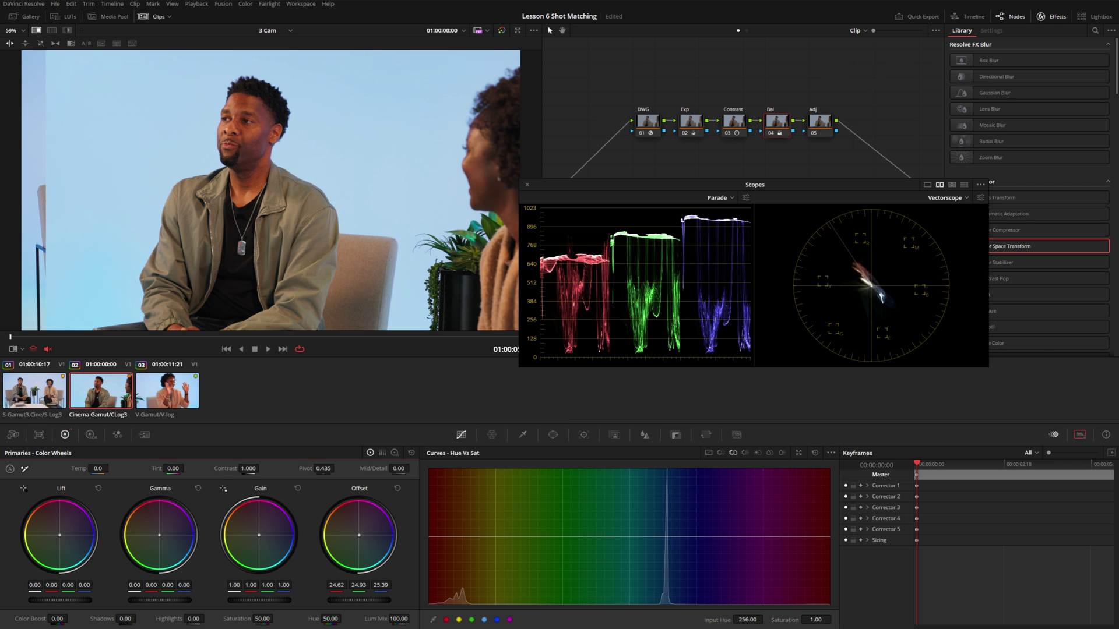
left_click_drag(265, 621, 275, 618)
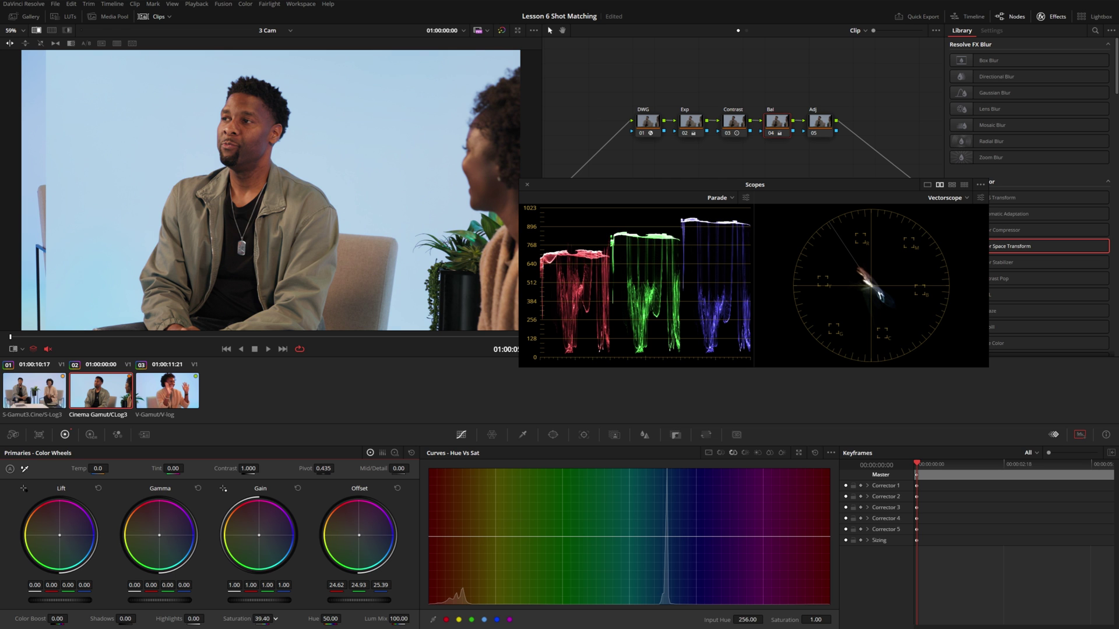
left_click_drag(57, 618, 70, 618)
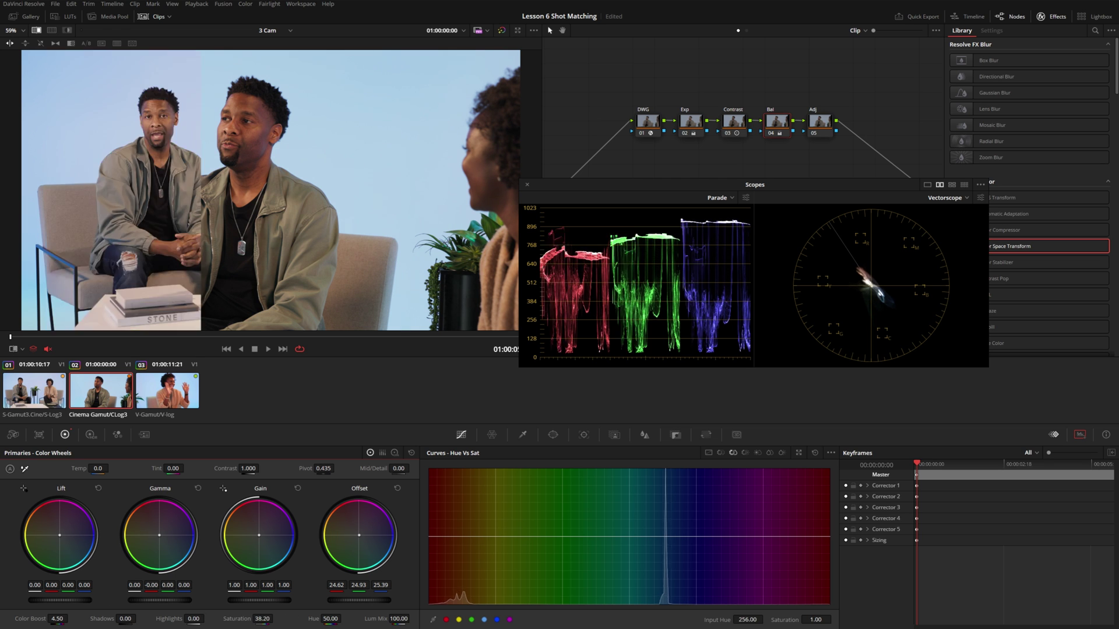
left_click_drag(153, 585, 162, 585)
left_click_drag(168, 585, 166, 585)
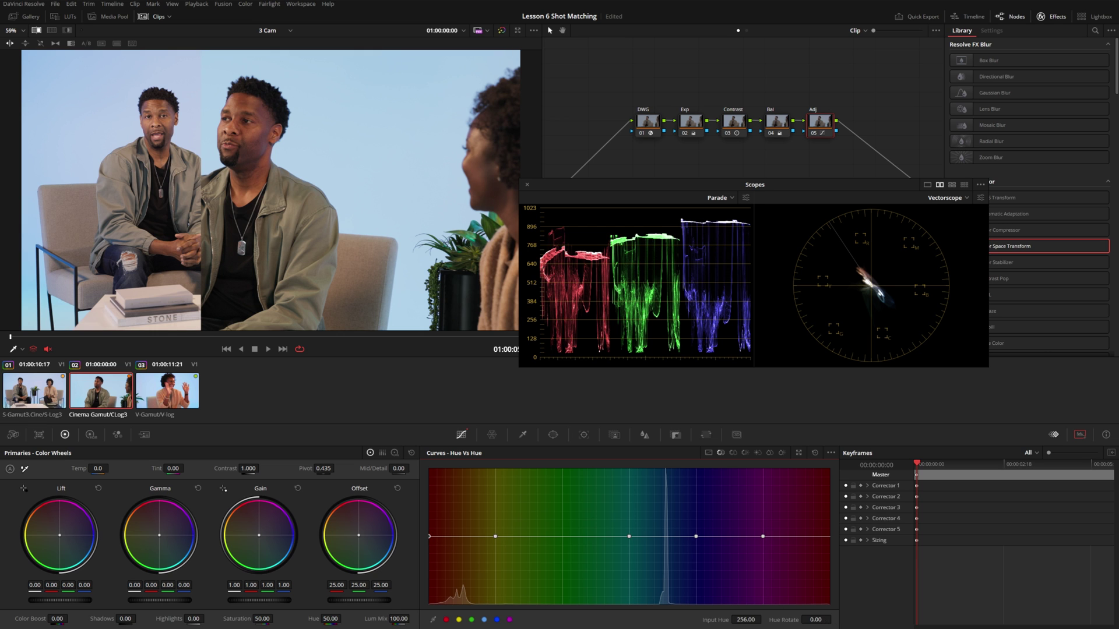
Step: In the second clip's Adj node, set the red point at input hue 256.00 to Hue Rotate -3.50 and Saturation 0.89
left_click_drag(815, 620, 812, 620)
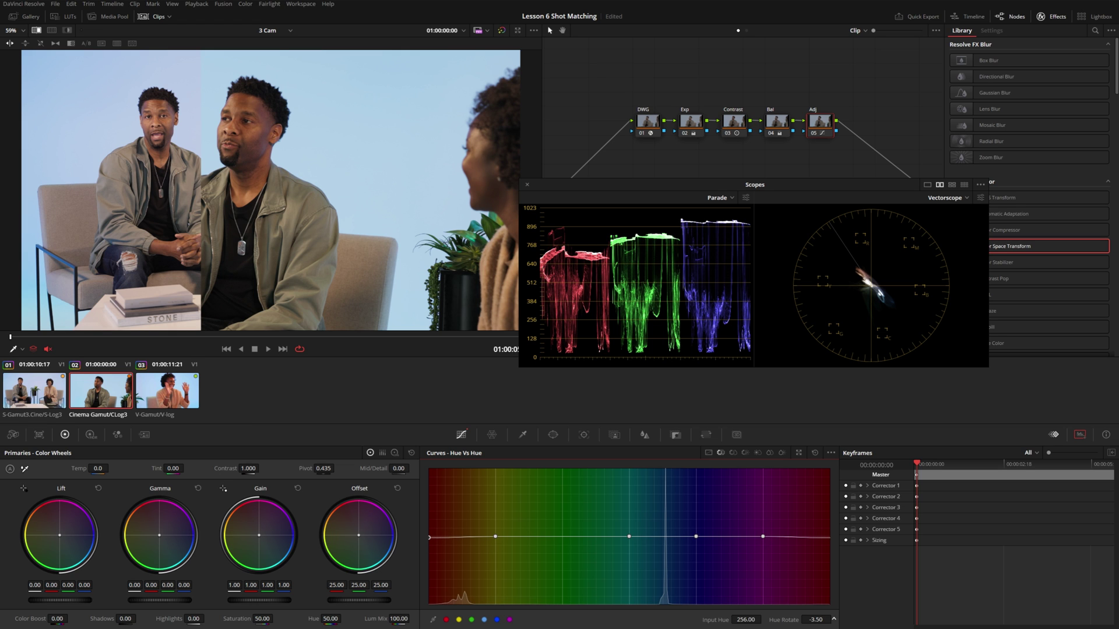
left_click(733, 453)
left_click_drag(815, 619, 809, 620)
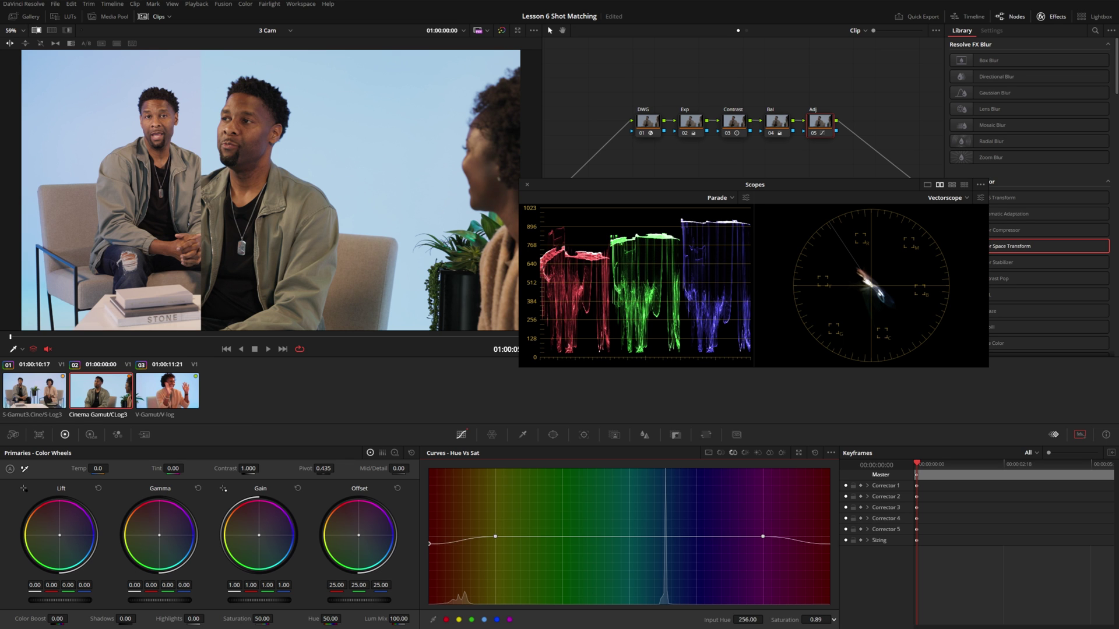
Step: Lower the cyan point on the second clip's Hue Vs Hue curve to match the wide shot's backdrop, and check with the wipe
left_click(720, 453)
key("Up")
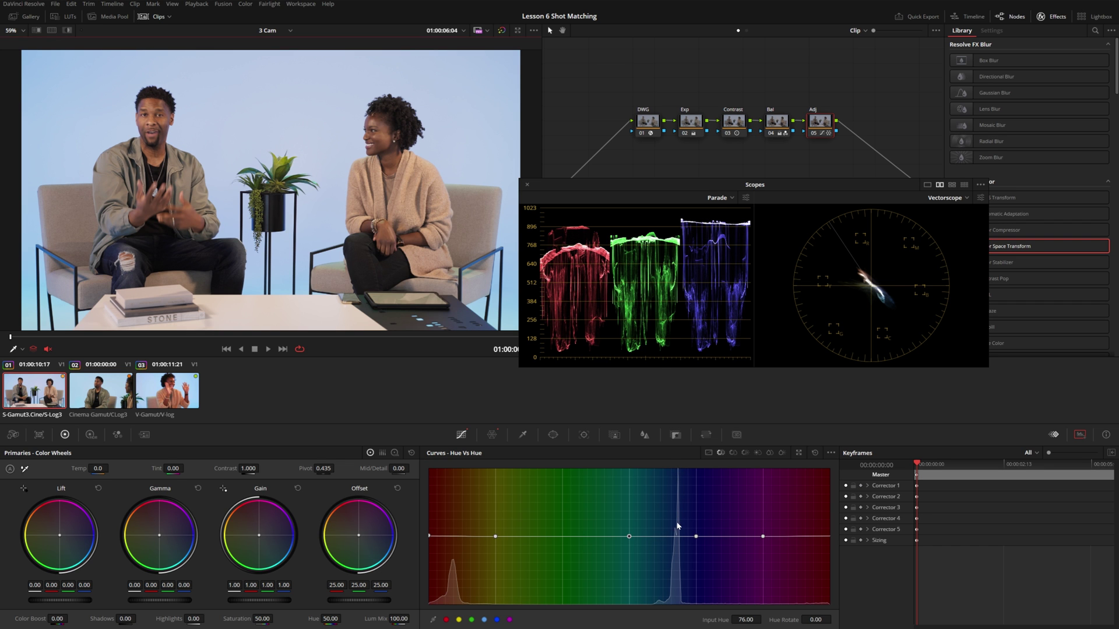
key("Down")
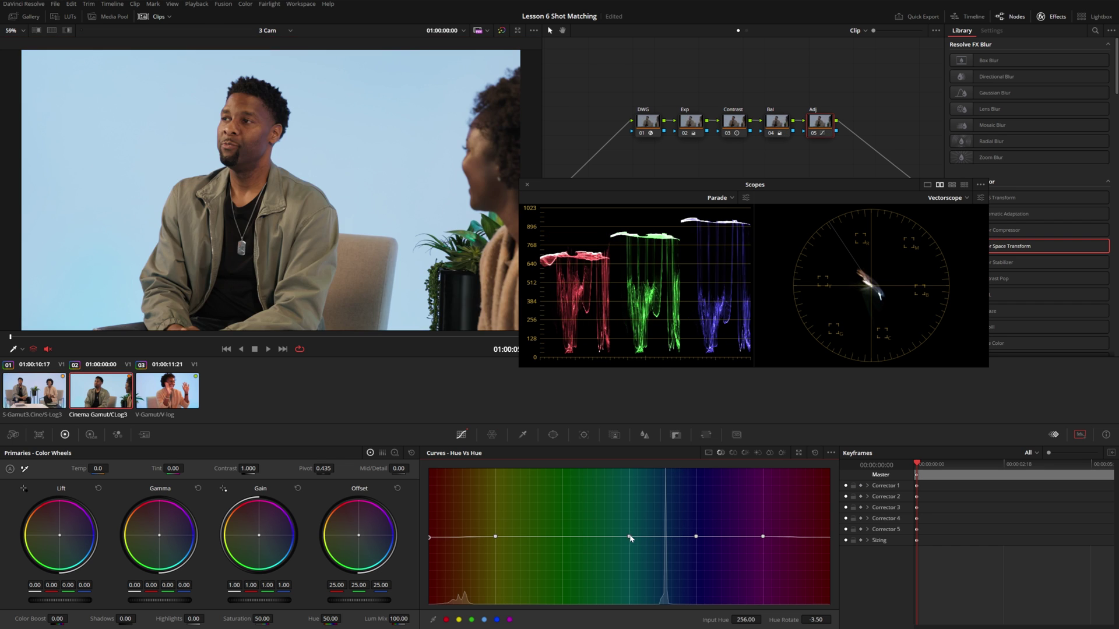
left_click_drag(629, 537, 627, 542)
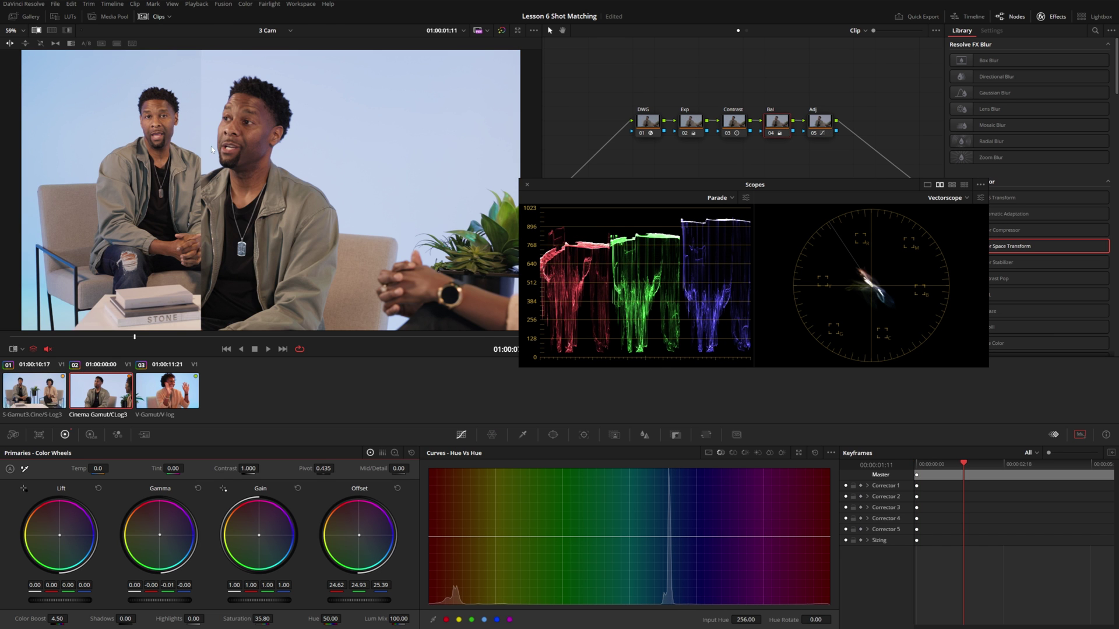
mouse_move(183, 225)
left_mouse_down()
mouse_move(258, 231)
mouse_move(173, 245)
mouse_move(181, 240)
mouse_move(155, 233)
mouse_move(168, 222)
left_mouse_up()
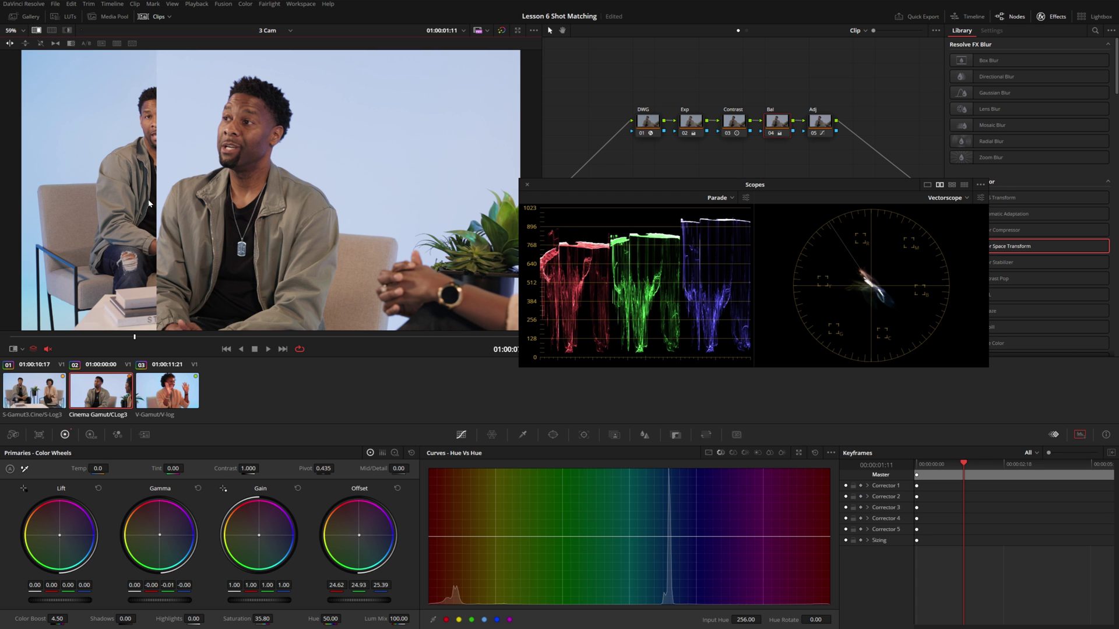
left_click_drag(142, 196, 484, 250)
Step: In the V-Gamut/V-log clip's Bal node, balance Offset and Gamma, lower Saturation and raise Color Boost, comparing against the wiped reference still
left_click(162, 398)
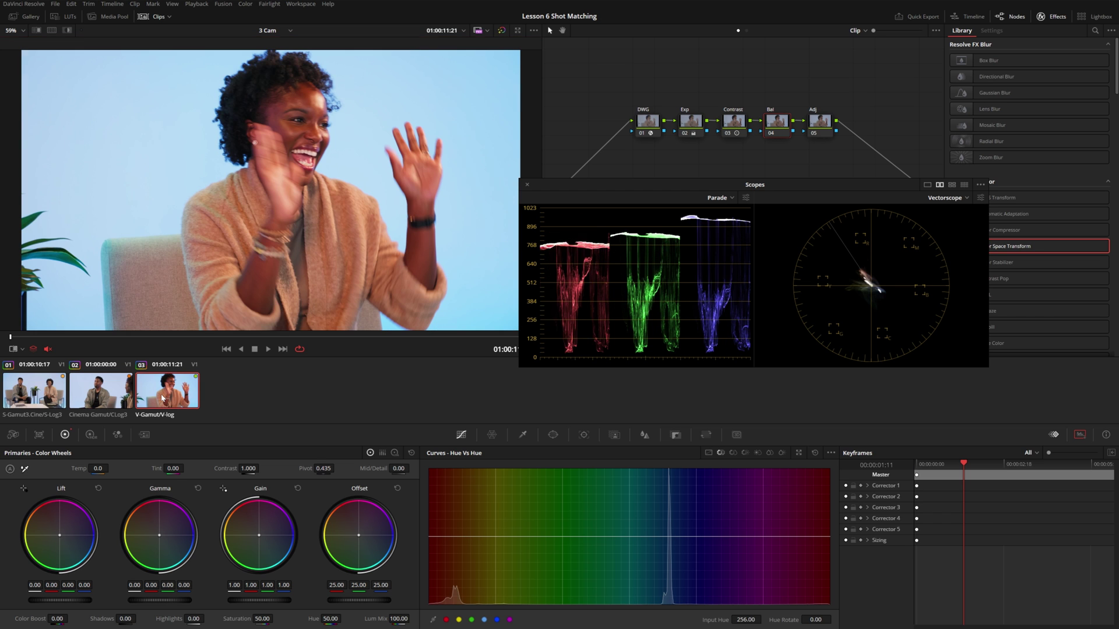
left_click(356, 537)
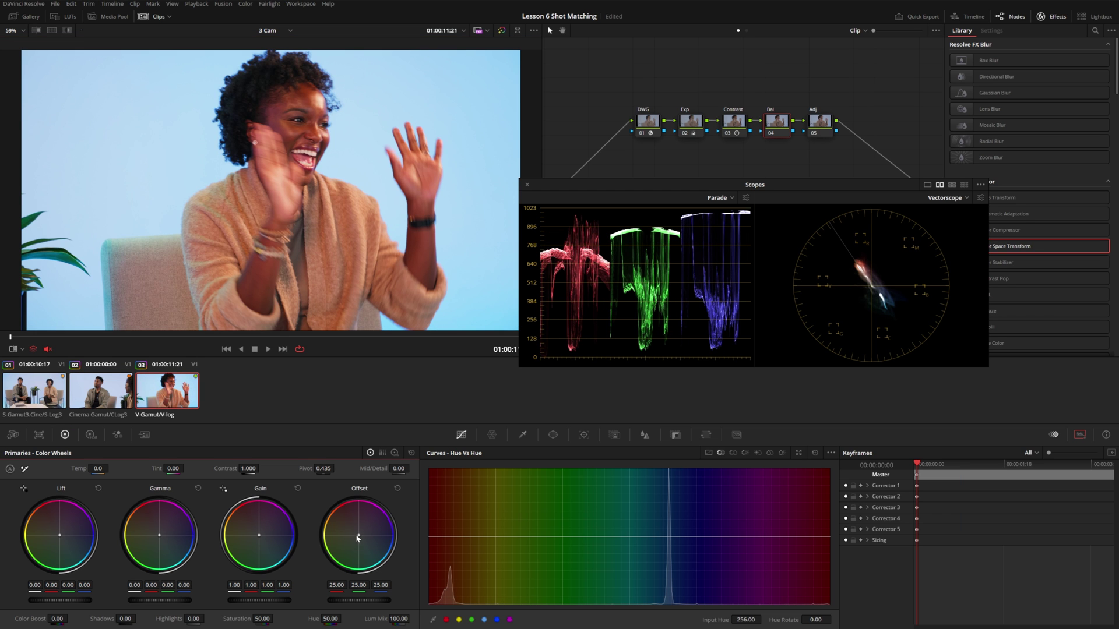
left_click_drag(356, 536, 361, 533)
left_click_drag(150, 585, 143, 585)
mouse_move(262, 619)
left_mouse_down()
mouse_move(226, 619)
mouse_move(276, 618)
left_mouse_up()
left_click_drag(58, 619, 72, 618)
left_click(36, 31)
left_click_drag(395, 192, 247, 193)
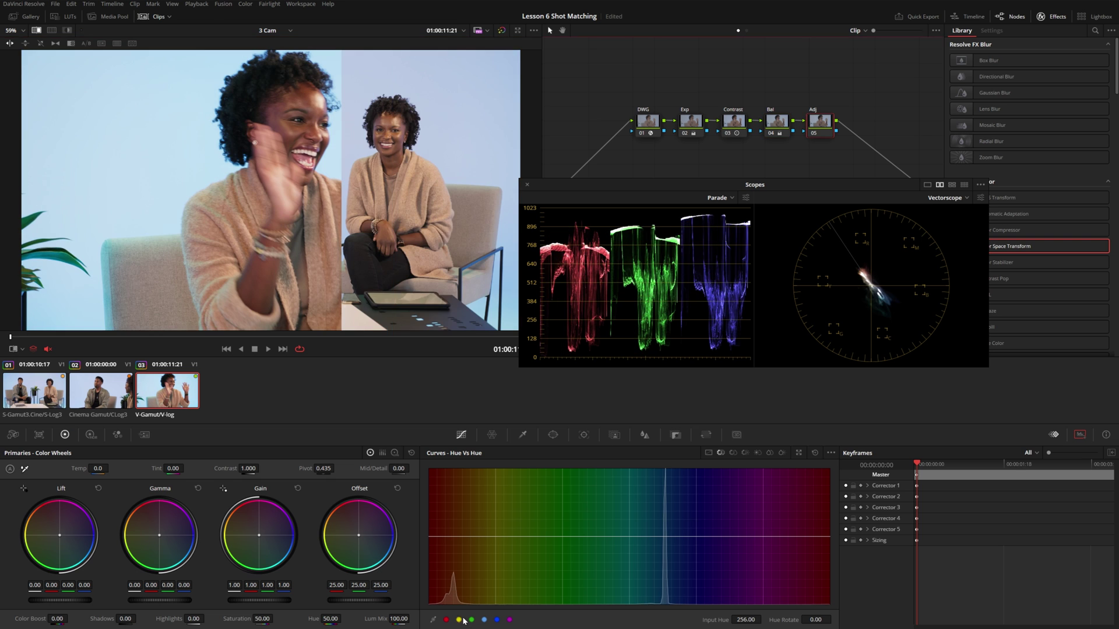
Step: On the third clip's Hue Vs Hue curve, pull the backdrop point at input hue 89.12 to Hue Rotate -14.38 and adjust the red point
left_click(447, 620)
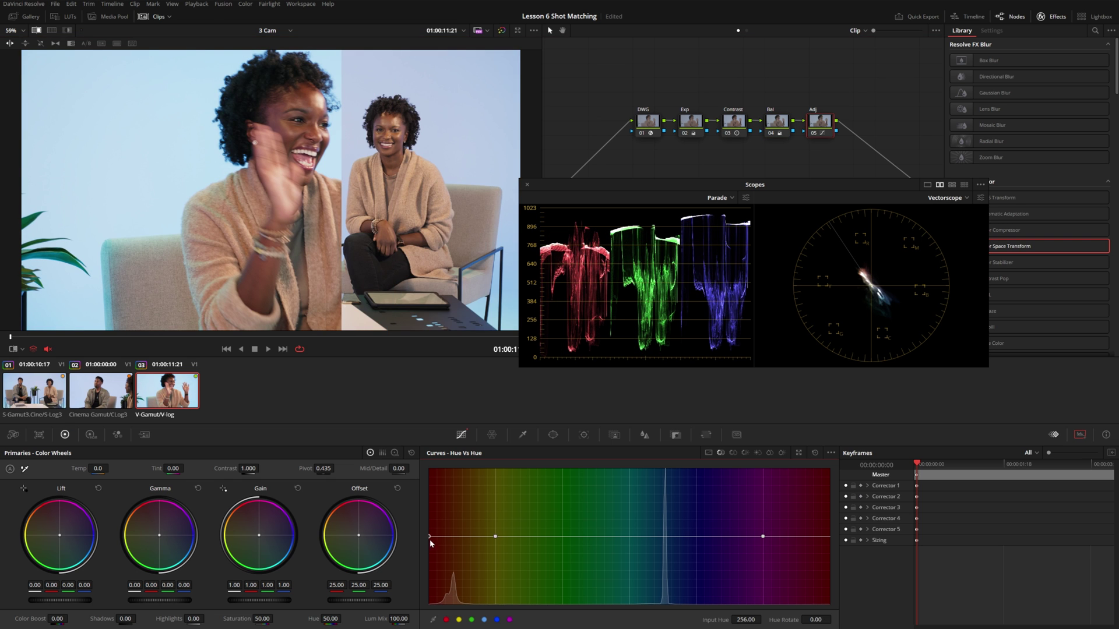
left_click_drag(652, 536, 643, 542)
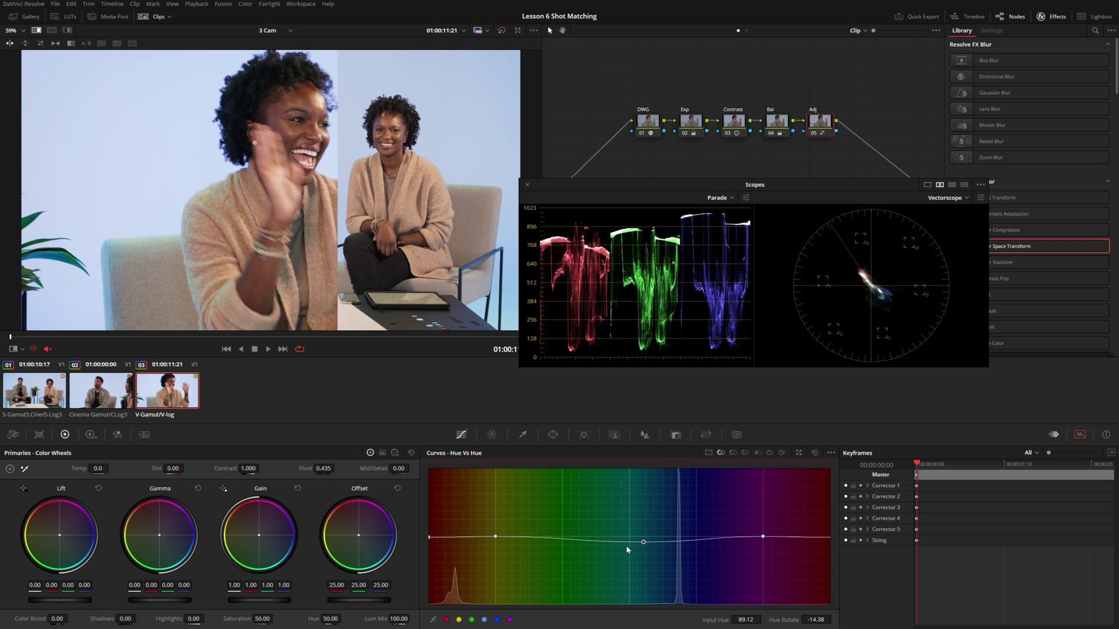
left_click_drag(429, 537, 494, 532)
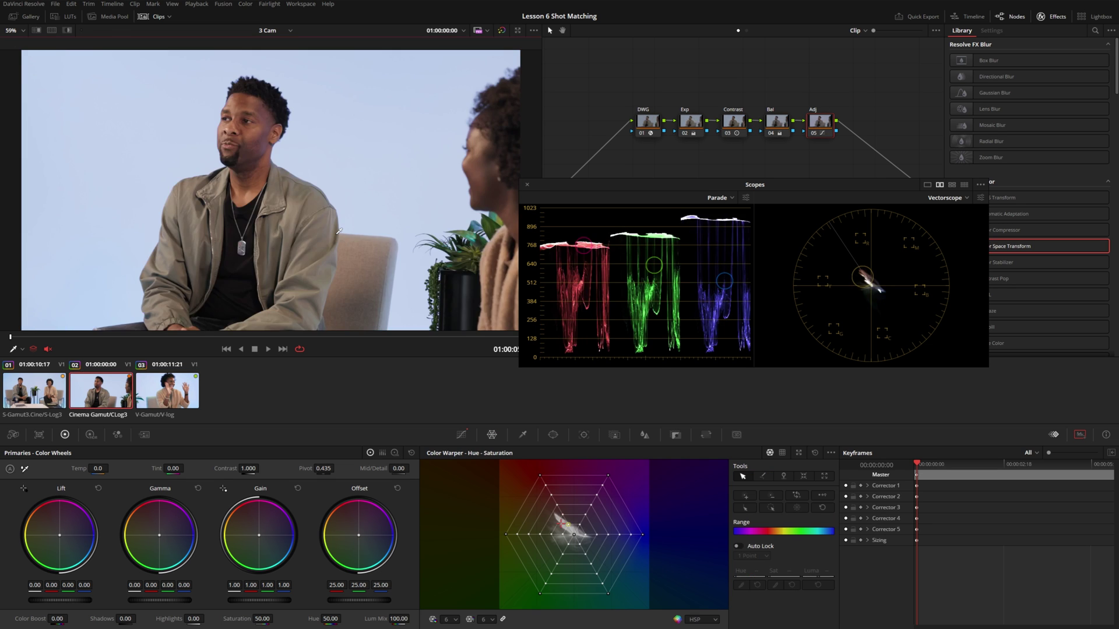
Step: Switch between the three clips to compare the match, and play them back from the wide shot with looping off
key("Up")
key("Down")
key("Down")
key("Up")
key("Up")
key("space")
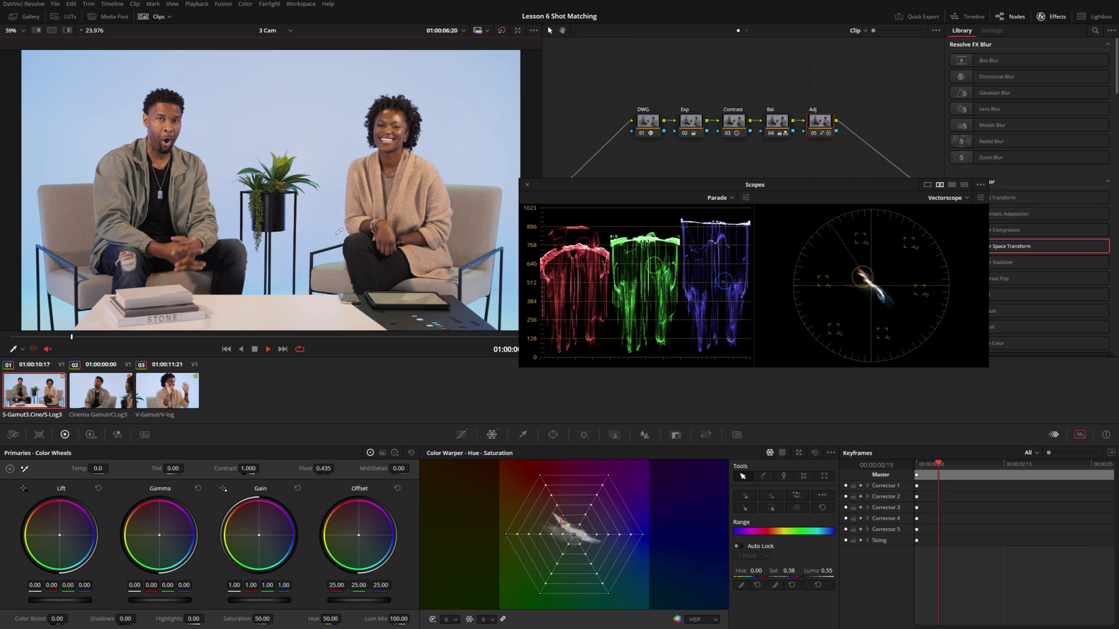
key("ctrl+slash")
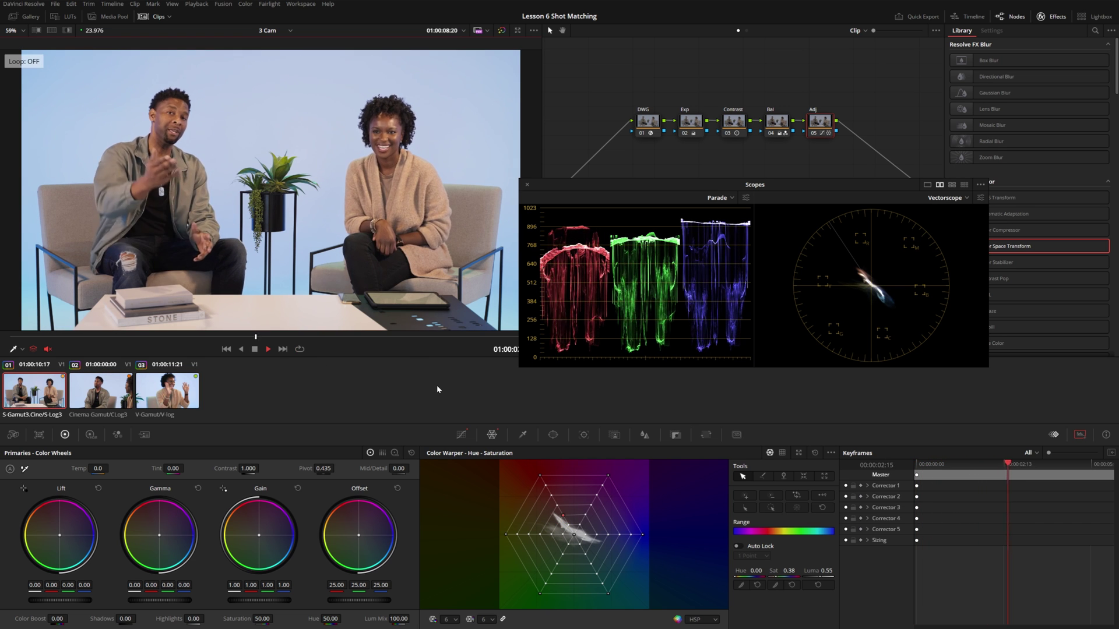